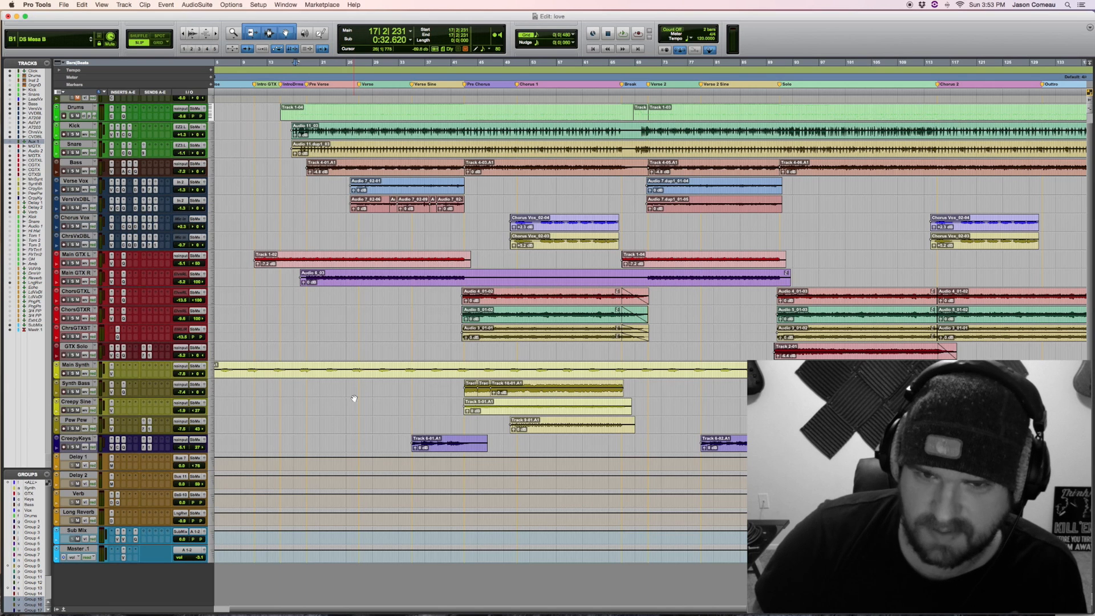
- Look through the song's arrangement along the timeline, from the intro to the fade out
{"action": "scroll", "coordinate": [429, 210], "scroll_direction": "right", "scroll_amount": 2}
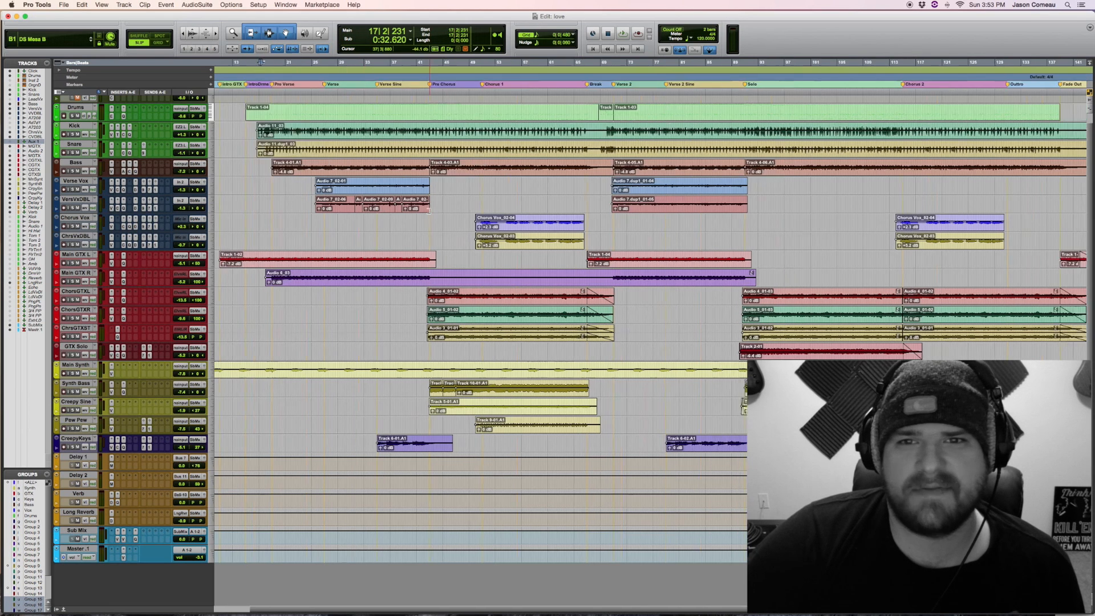
{"action": "scroll", "coordinate": [429, 211], "scroll_direction": "right", "scroll_amount": 6}
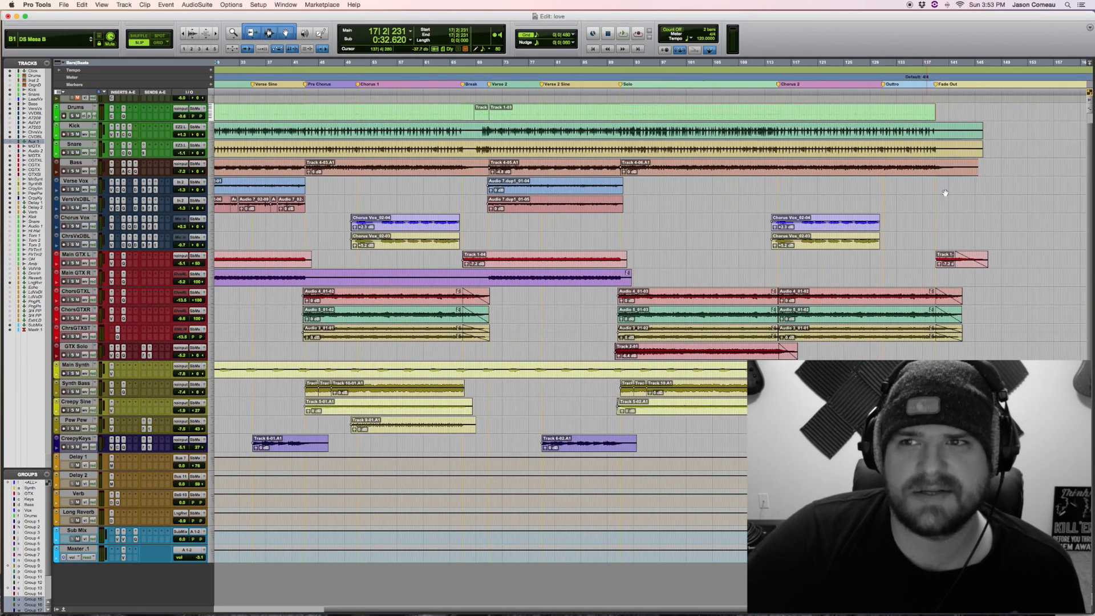
{"action": "scroll", "coordinate": [978, 185], "scroll_direction": "left", "scroll_amount": 1}
{"action": "left_click", "coordinate": [979, 184]}
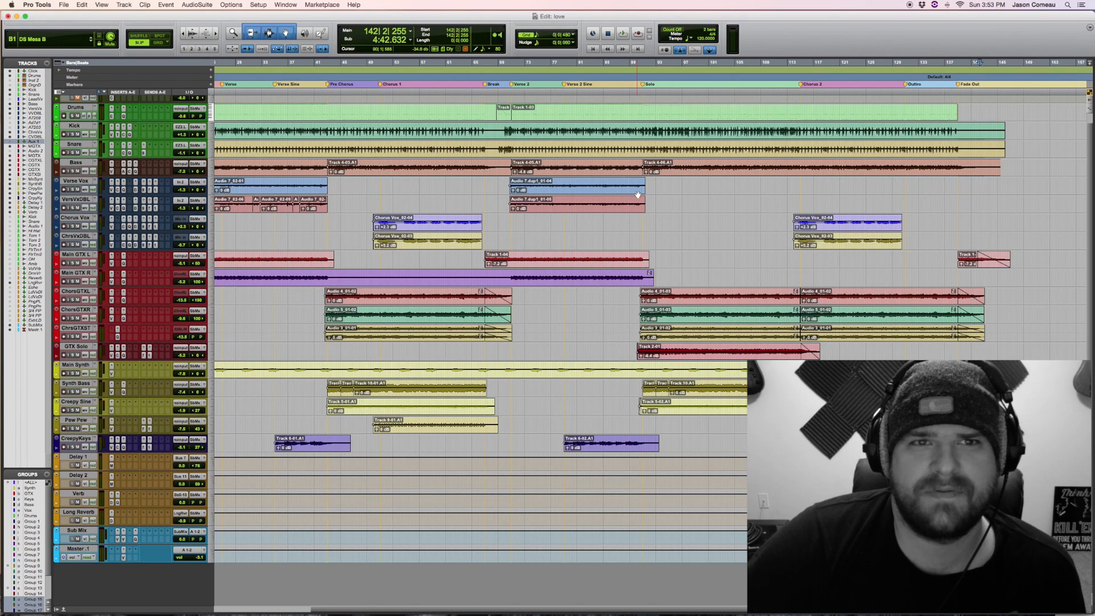
{"action": "scroll", "coordinate": [638, 195], "scroll_direction": "left", "scroll_amount": 8}
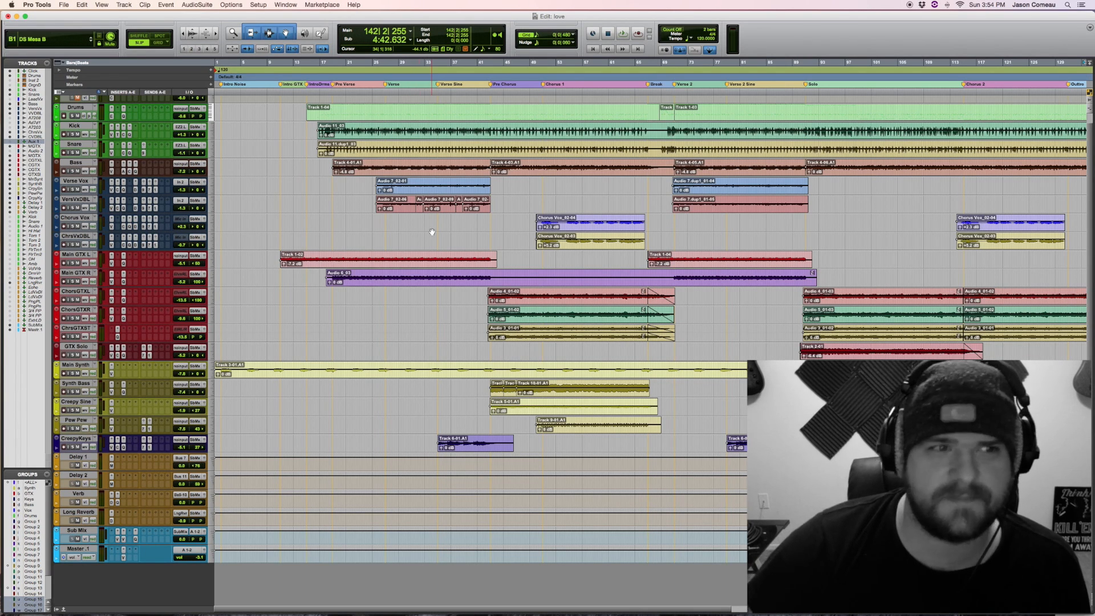
{"action": "scroll", "coordinate": [420, 232], "scroll_direction": "right", "scroll_amount": 5}
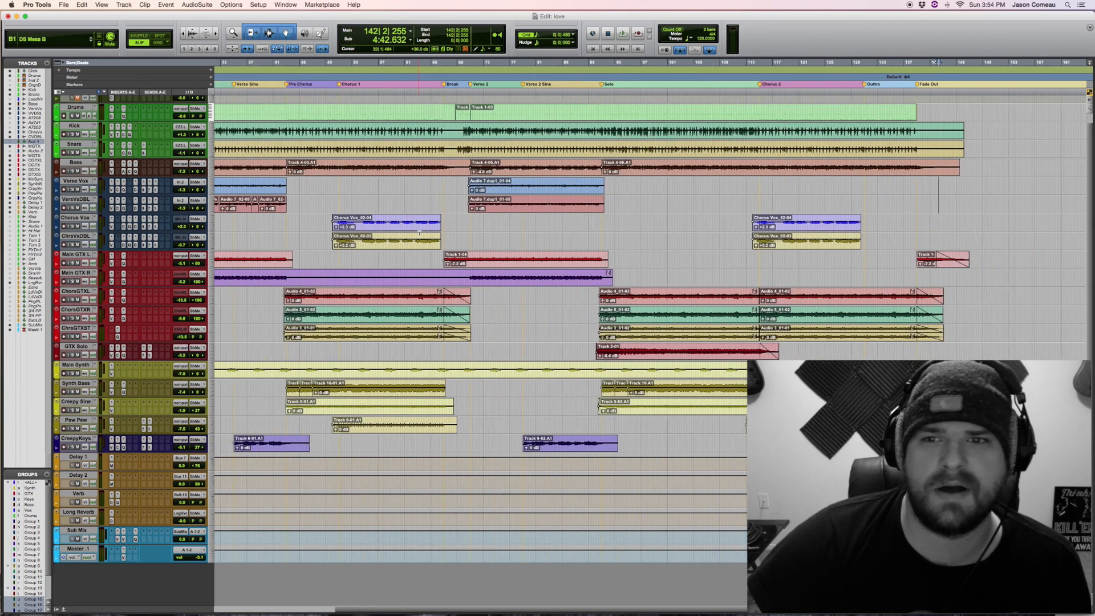
{"action": "scroll", "coordinate": [419, 233], "scroll_direction": "left", "scroll_amount": 4}
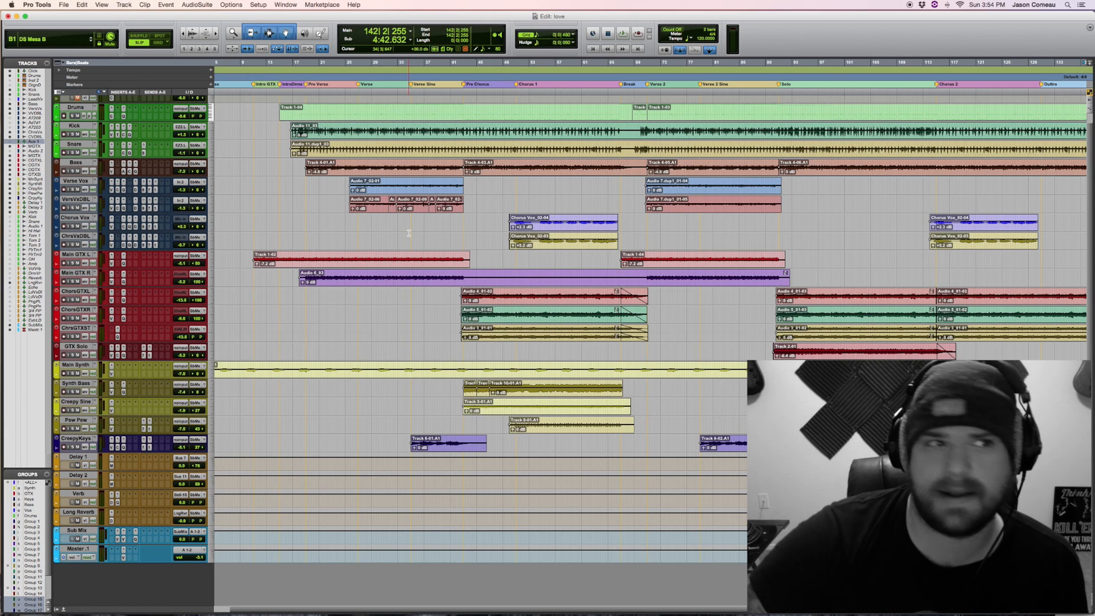
- Enlarge the Drums track and highlight its MIDI clips from before the intro drums into the solo to examine the programmed notes
{"action": "left_click_drag", "start_coordinate": [251, 111], "coordinate": [952, 107]}
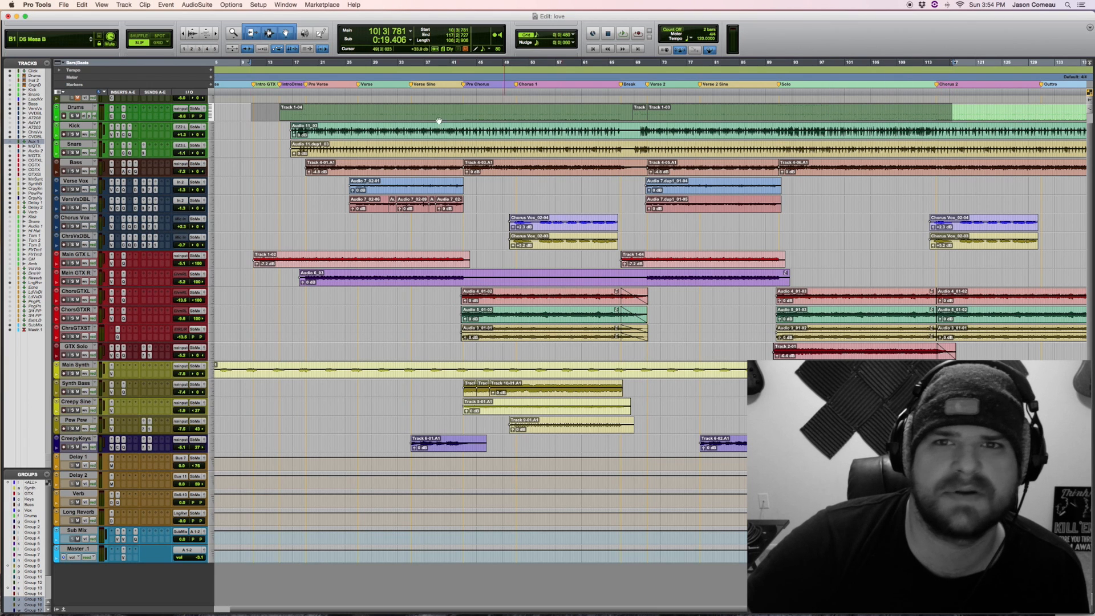
{"action": "left_click_drag", "start_coordinate": [166, 120], "coordinate": [164, 160]}
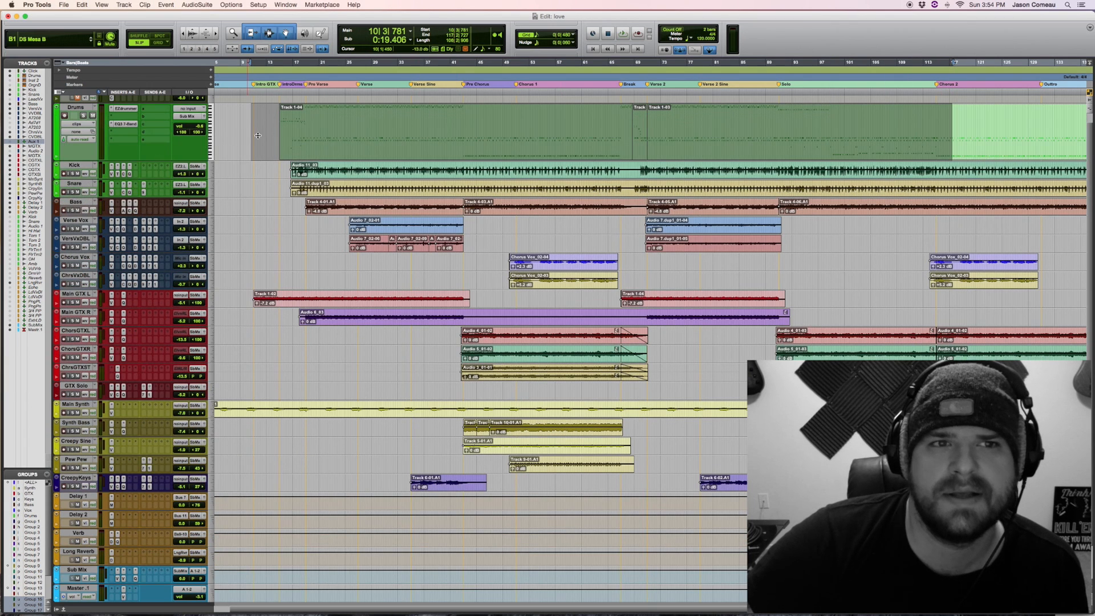
{"action": "left_click_drag", "start_coordinate": [249, 135], "coordinate": [866, 135]}
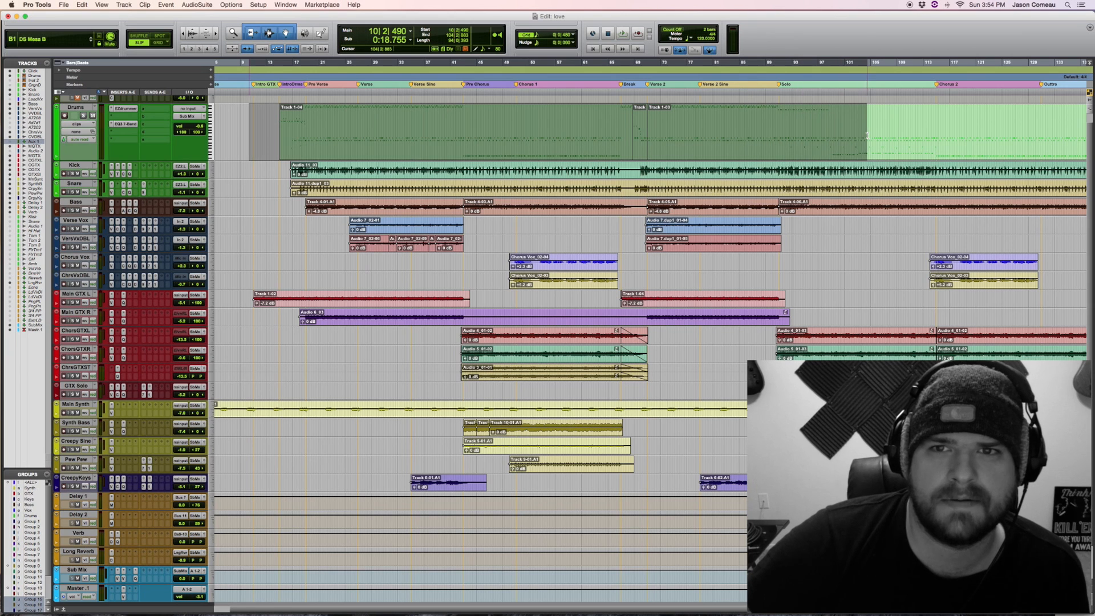
{"action": "left_click", "coordinate": [263, 115]}
- Open the Drums track's EZdrummer instrument, view its drum kit, and close the plug-in
{"action": "left_click", "coordinate": [125, 109]}
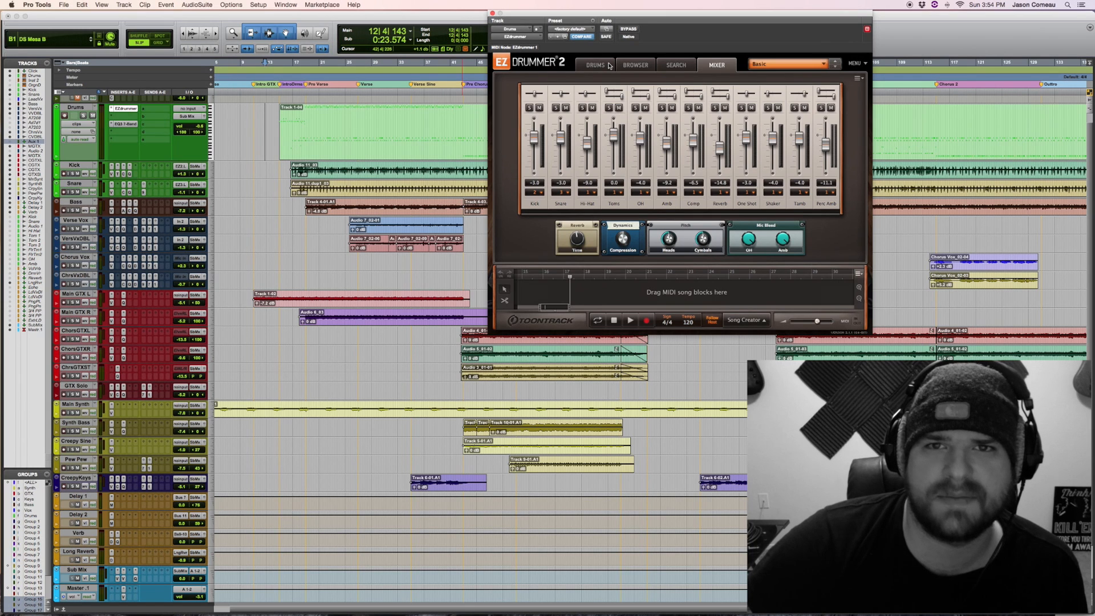
{"action": "left_click", "coordinate": [609, 66]}
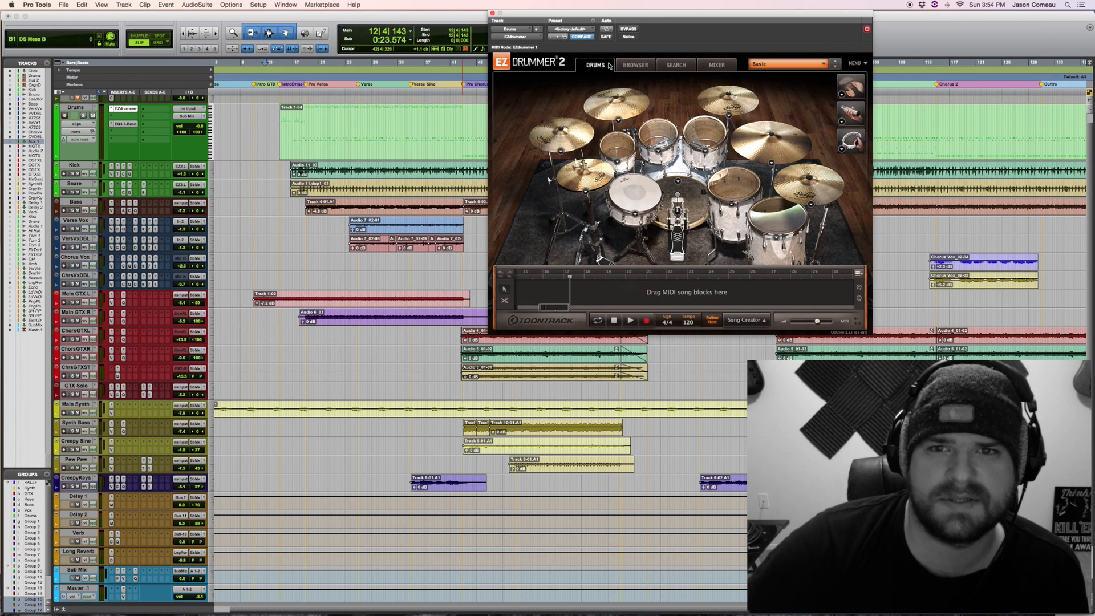
{"action": "left_click", "coordinate": [492, 13]}
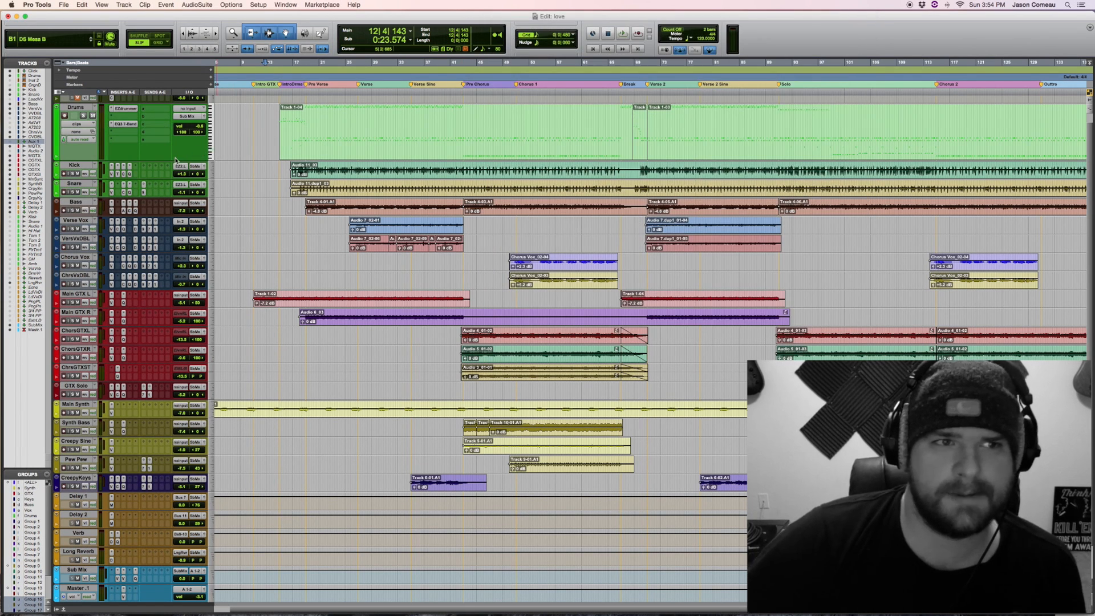
- Reduce the Drums track's height and briefly reopen its EZdrummer instrument for inspection
{"action": "left_click_drag", "start_coordinate": [176, 160], "coordinate": [178, 129]}
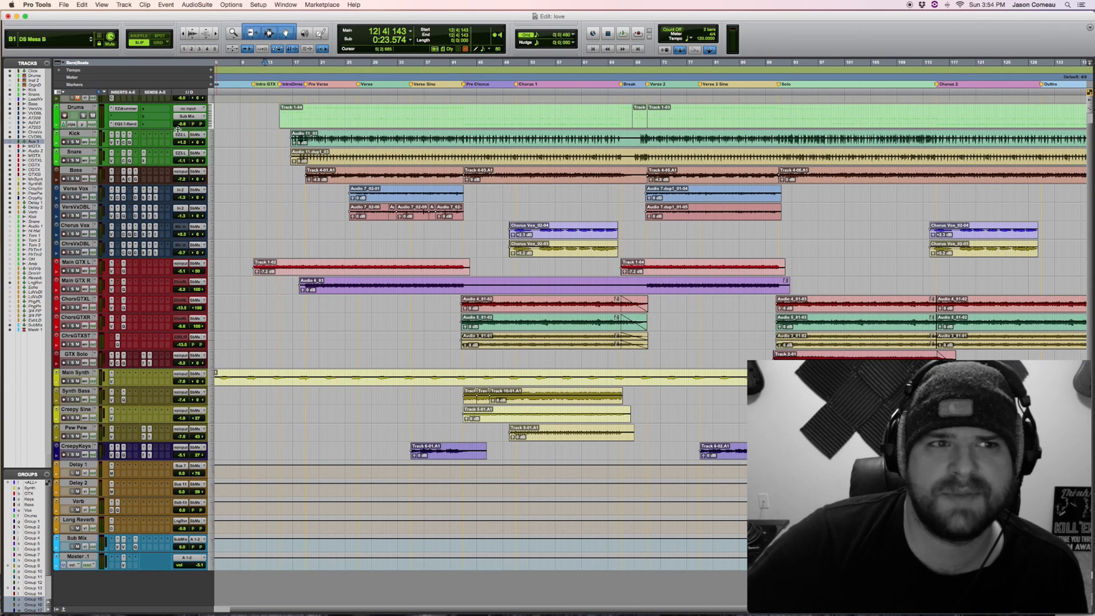
{"action": "left_click", "coordinate": [133, 111]}
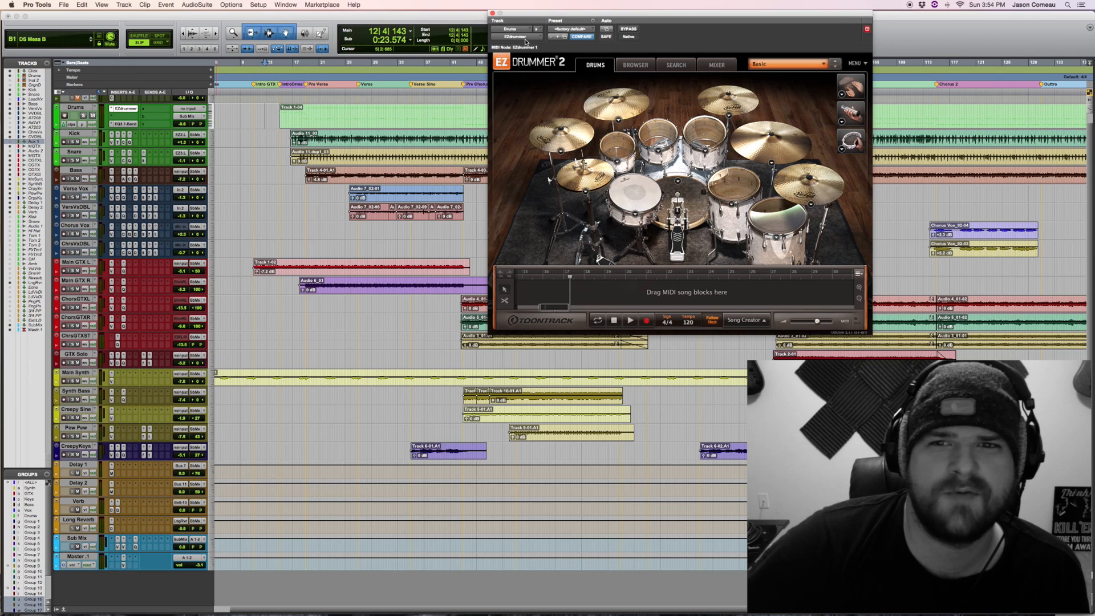
{"action": "left_click", "coordinate": [492, 12]}
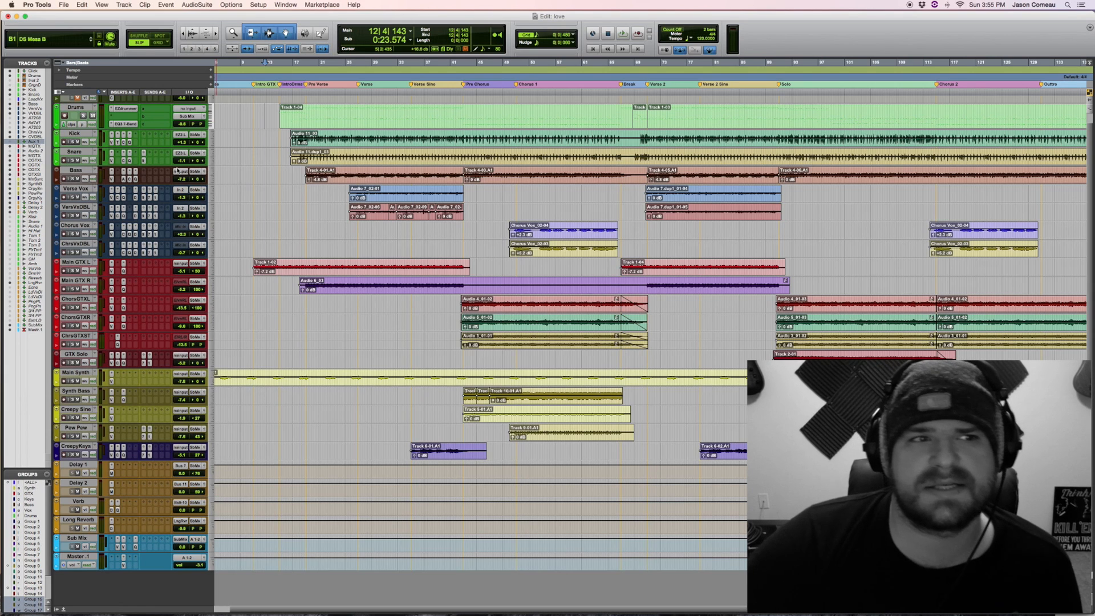
- Highlight the Drums clip from before the intro drums into Chorus 1, and enlarge the Kick and Snare tracks
{"action": "left_click_drag", "start_coordinate": [264, 114], "coordinate": [508, 118]}
{"action": "left_click_drag", "start_coordinate": [264, 115], "coordinate": [571, 116]}
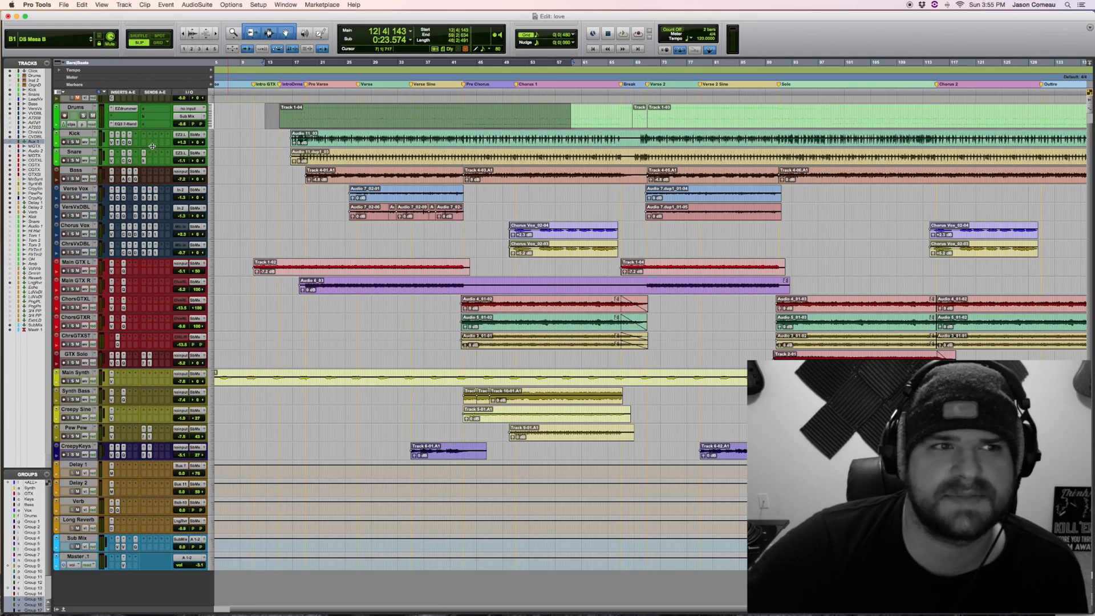
{"action": "left_click_drag", "start_coordinate": [154, 167], "coordinate": [159, 217]}
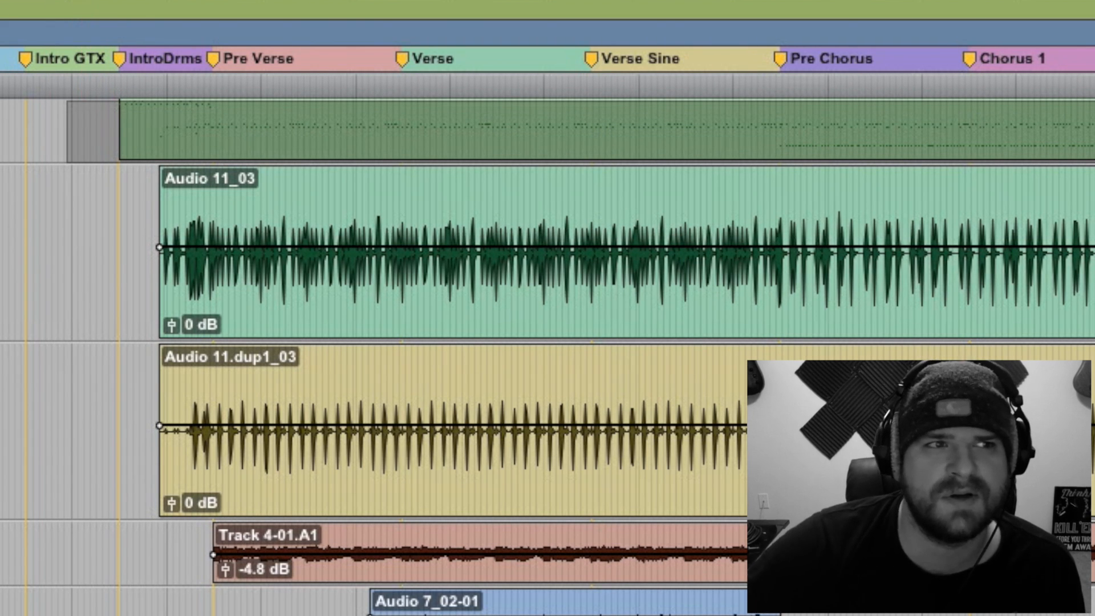
- Play the drum intro from just before the Kick and Snare clips start, and again from shortly before the Pre Verse
{"action": "left_click", "coordinate": [143, 208]}
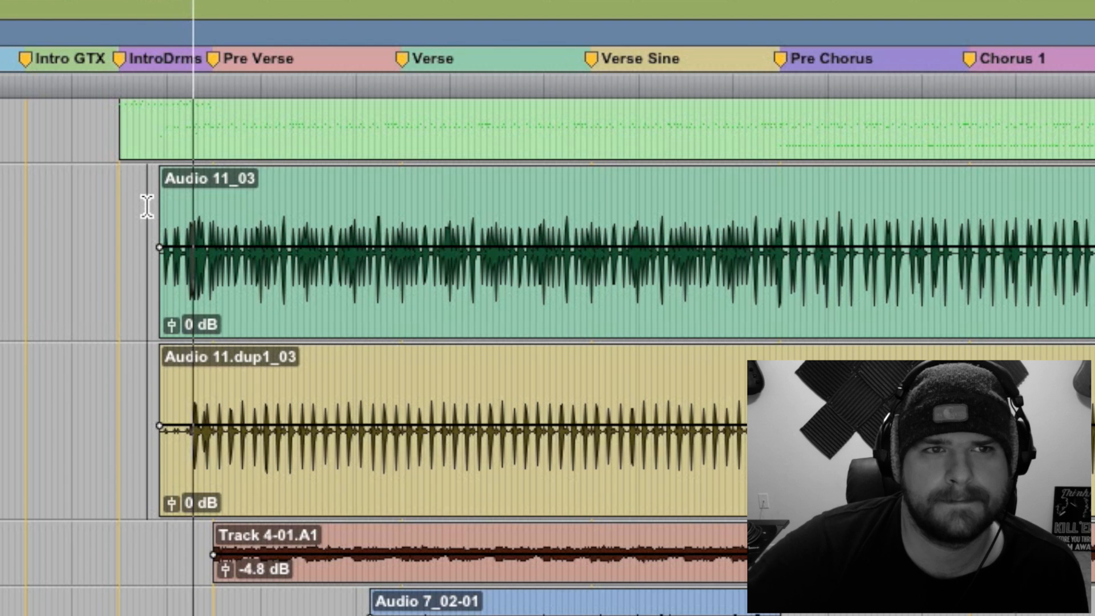
{"action": "key", "text": "space"}
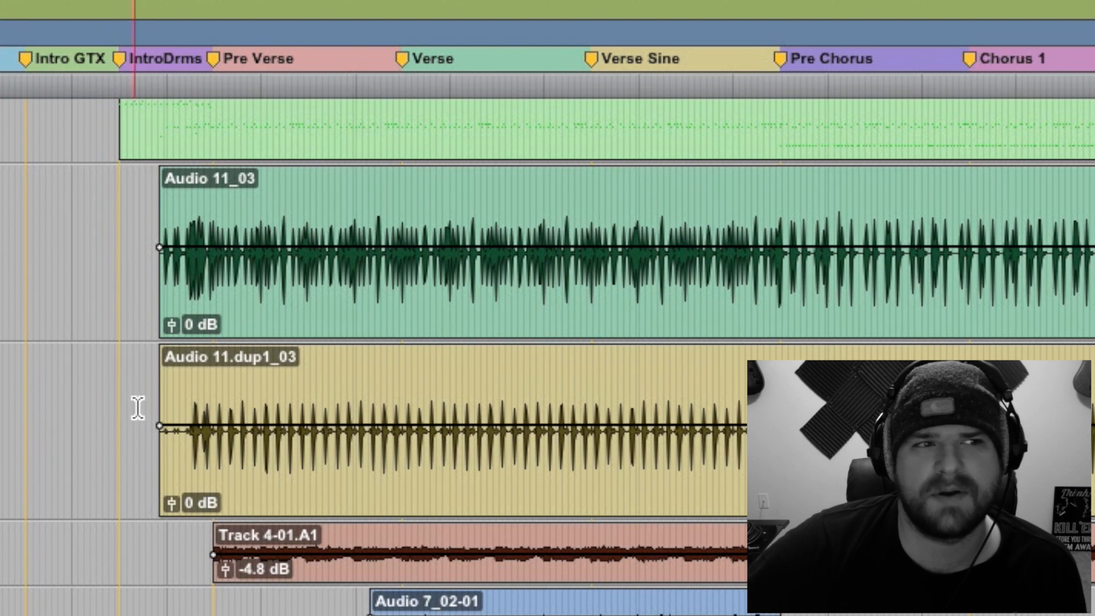
{"action": "left_click", "coordinate": [182, 382]}
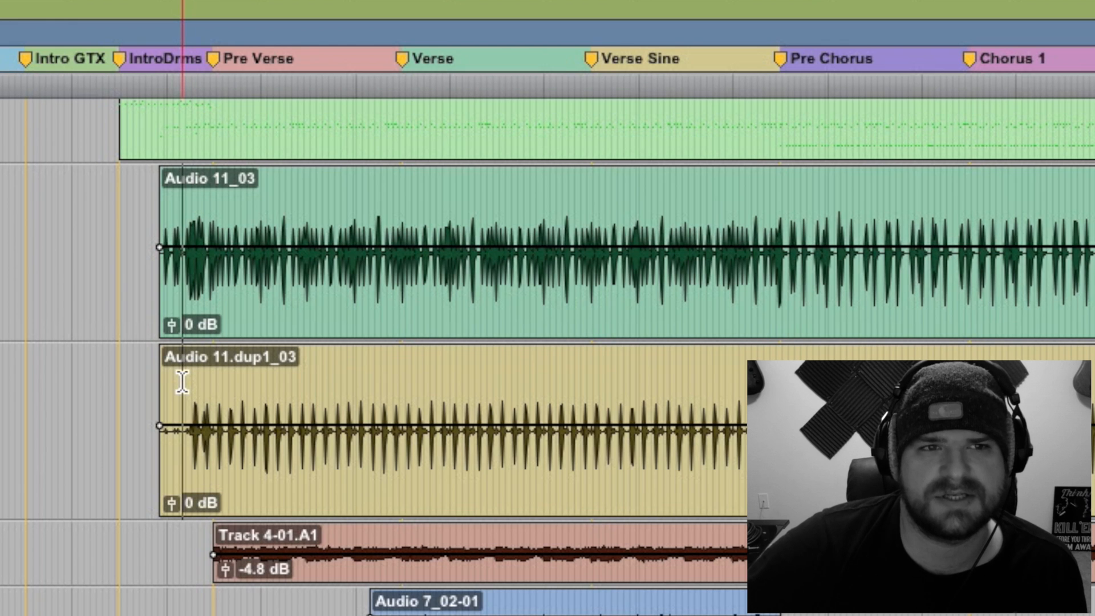
{"action": "key", "text": "space"}
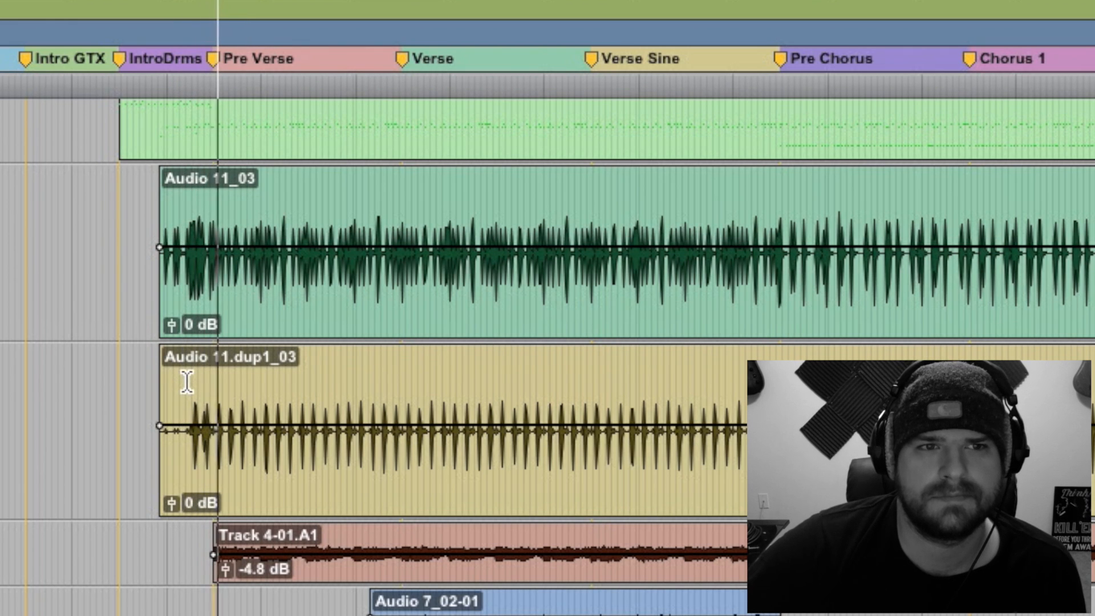
{"action": "key", "text": "space"}
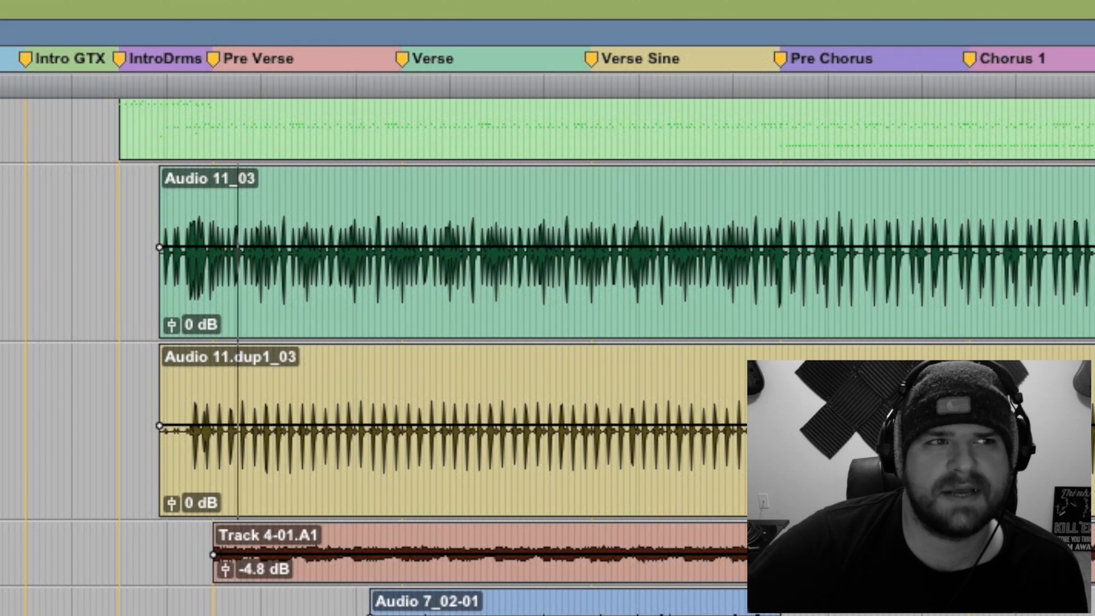
- Play the Drums, Kick and Snare tracks from the intro drums, highlighting all three from before the intro into the Pre Chorus
{"action": "scroll", "coordinate": [91, 242], "scroll_direction": "up", "scroll_amount": 2}
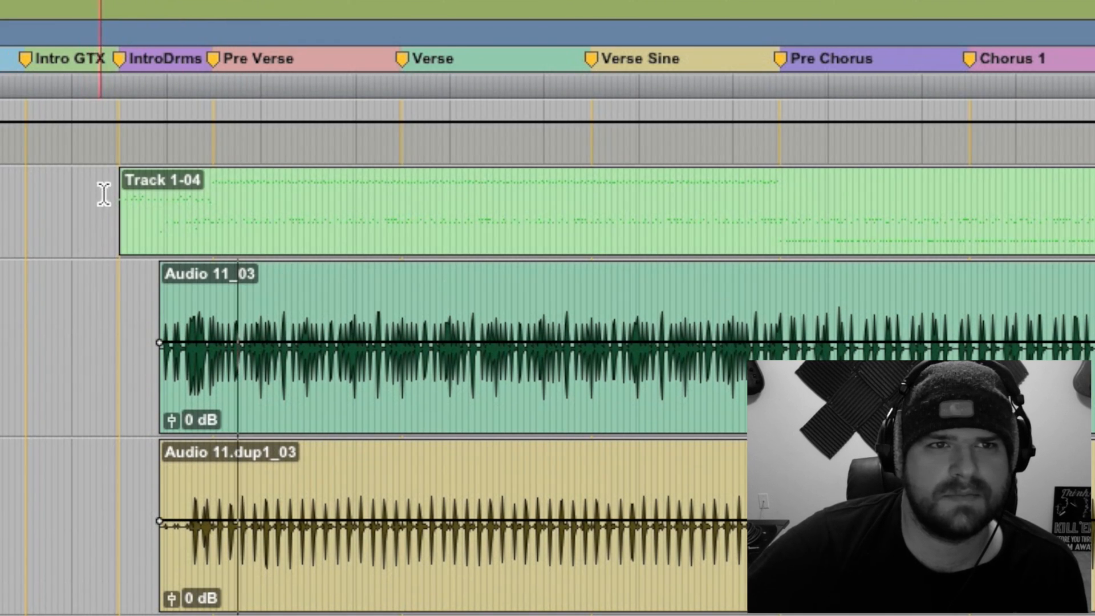
{"action": "left_click", "coordinate": [142, 285]}
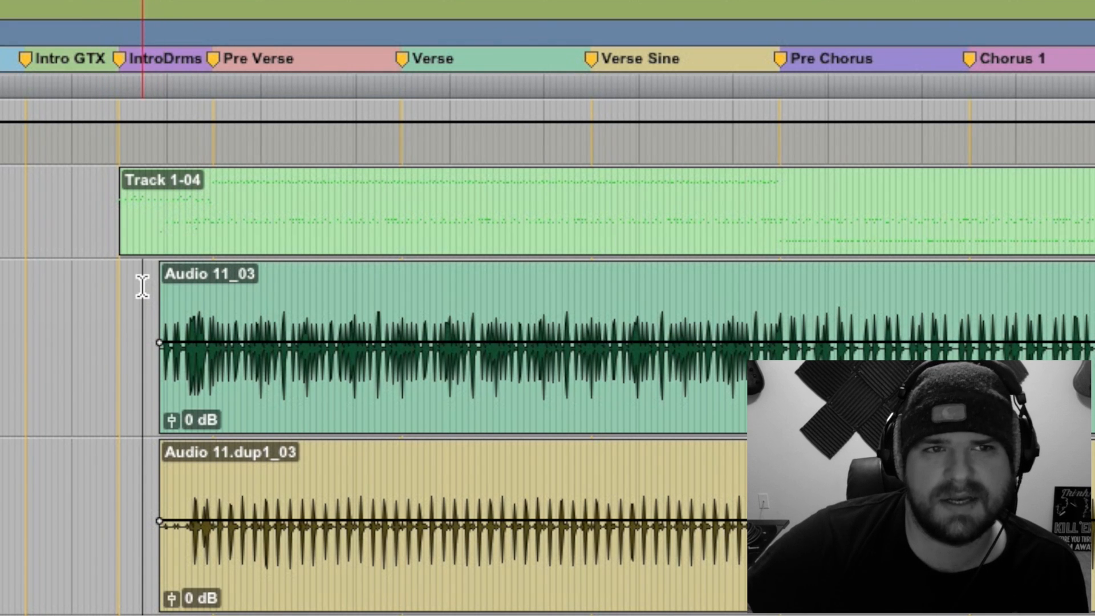
{"action": "key", "text": "space"}
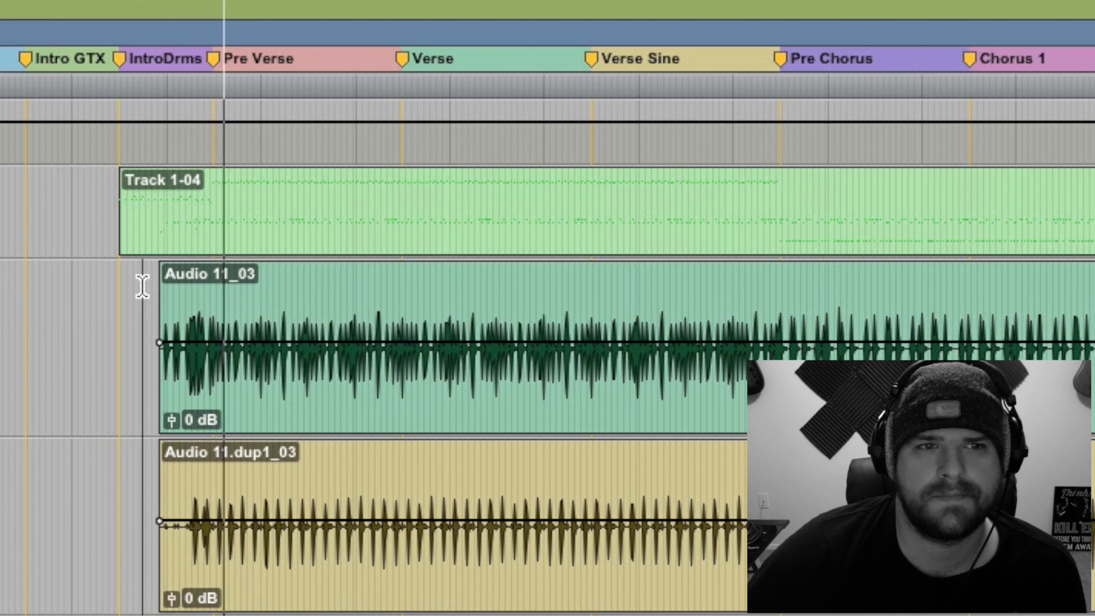
{"action": "left_click_drag", "start_coordinate": [98, 201], "coordinate": [615, 496]}
{"action": "left_click_drag", "start_coordinate": [736, 497], "coordinate": [734, 499]}
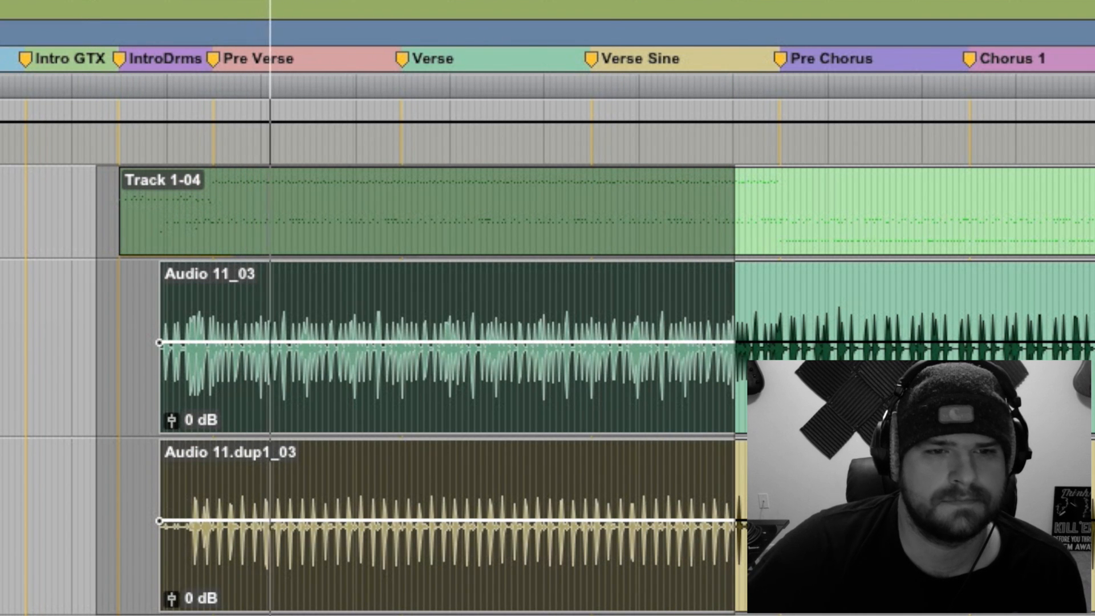
{"action": "left_click", "coordinate": [66, 589]}
{"action": "left_click_drag", "start_coordinate": [74, 199], "coordinate": [933, 484]}
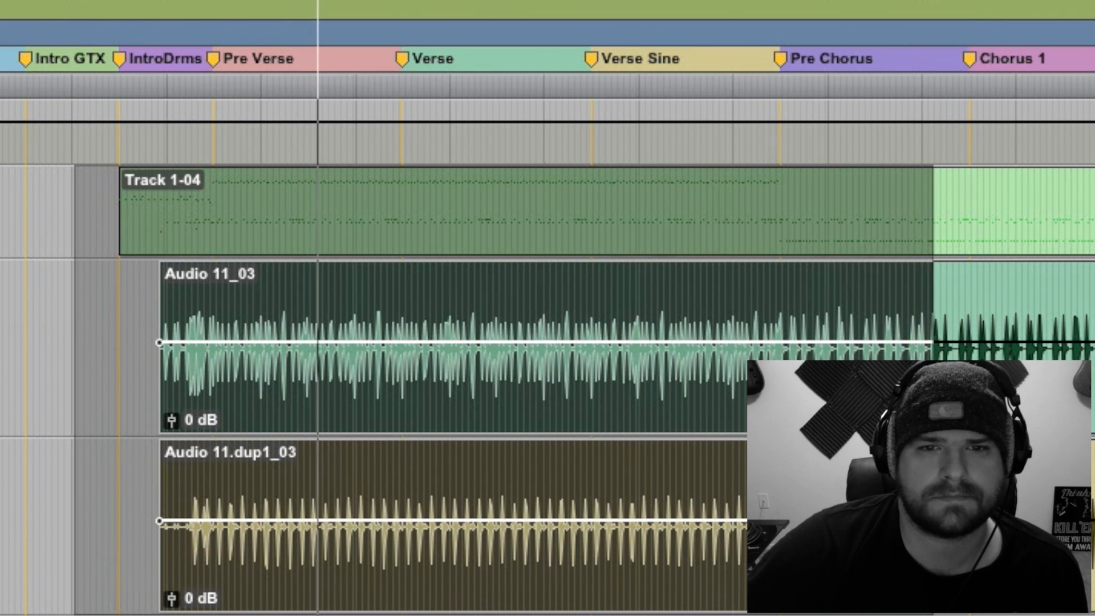
{"action": "key", "text": "space"}
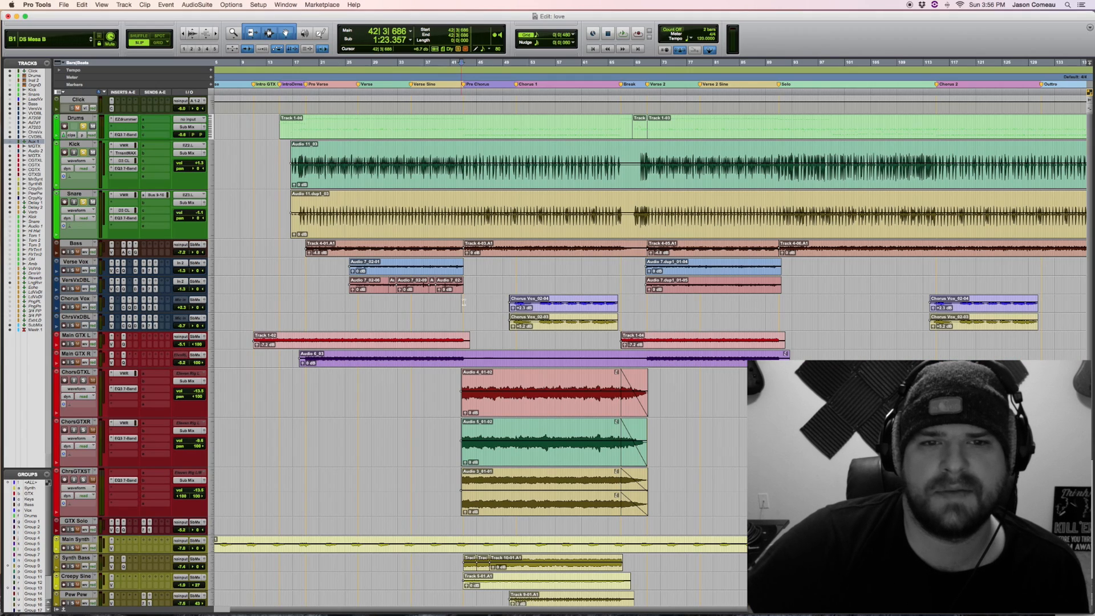
- Highlight the Kick audio across the Pre Chorus and Chorus 1, and play it from the start of the Pre Chorus
{"action": "left_click_drag", "start_coordinate": [461, 303], "coordinate": [1056, 286]}
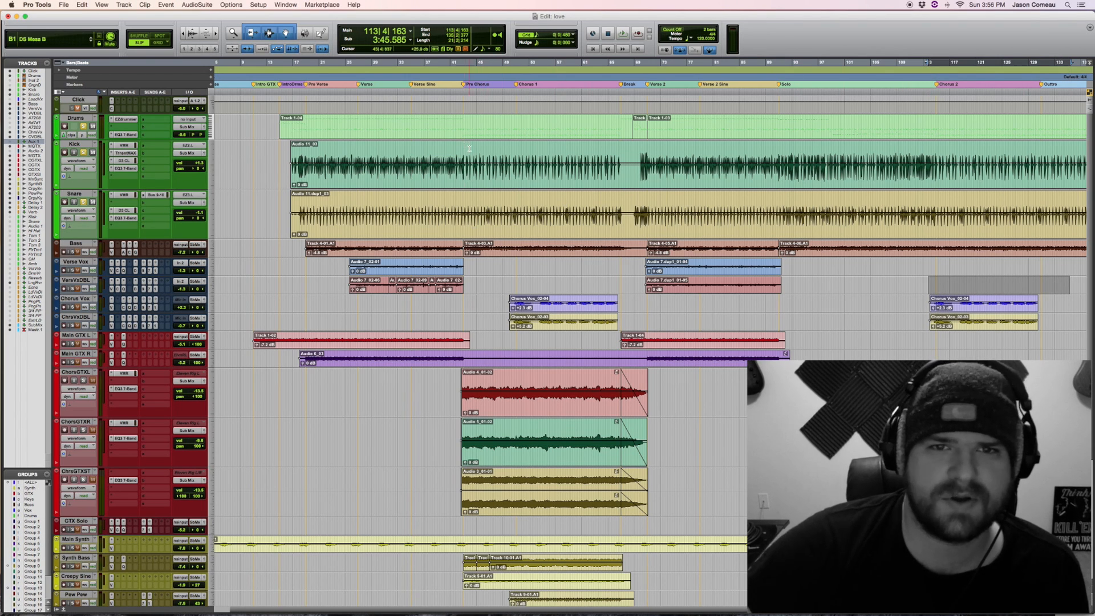
{"action": "left_click_drag", "start_coordinate": [469, 148], "coordinate": [615, 149]}
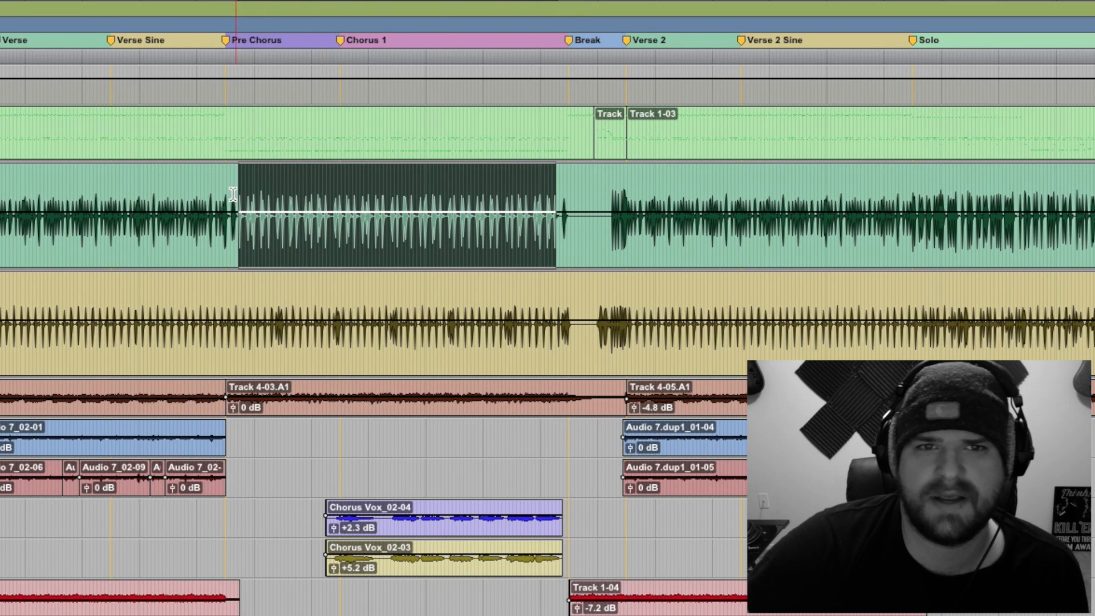
{"action": "left_click", "coordinate": [227, 190]}
{"action": "key", "text": "space"}
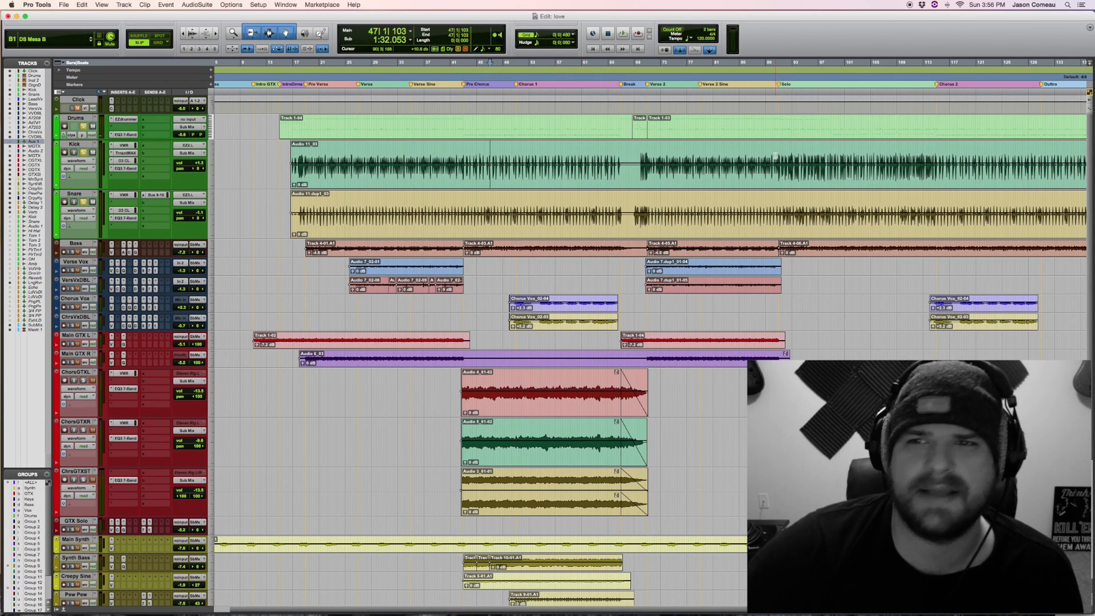
- Play the drums from the start of the Solo and highlight the Kick and Snare audio across that section
{"action": "left_click_drag", "start_coordinate": [778, 154], "coordinate": [975, 151]}
{"action": "left_click", "coordinate": [776, 149]}
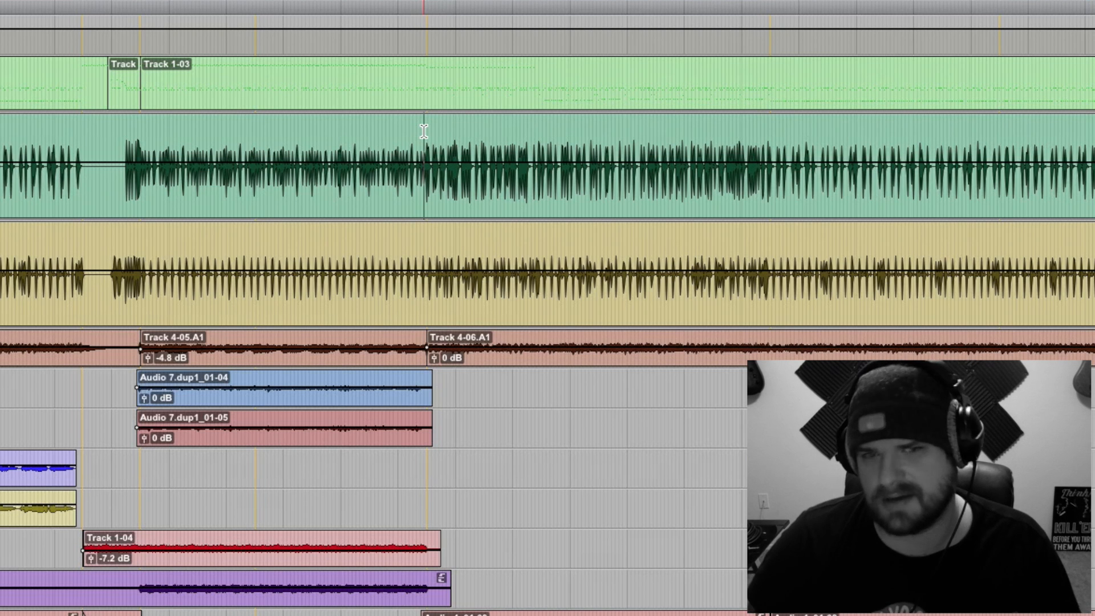
{"action": "key", "text": "space"}
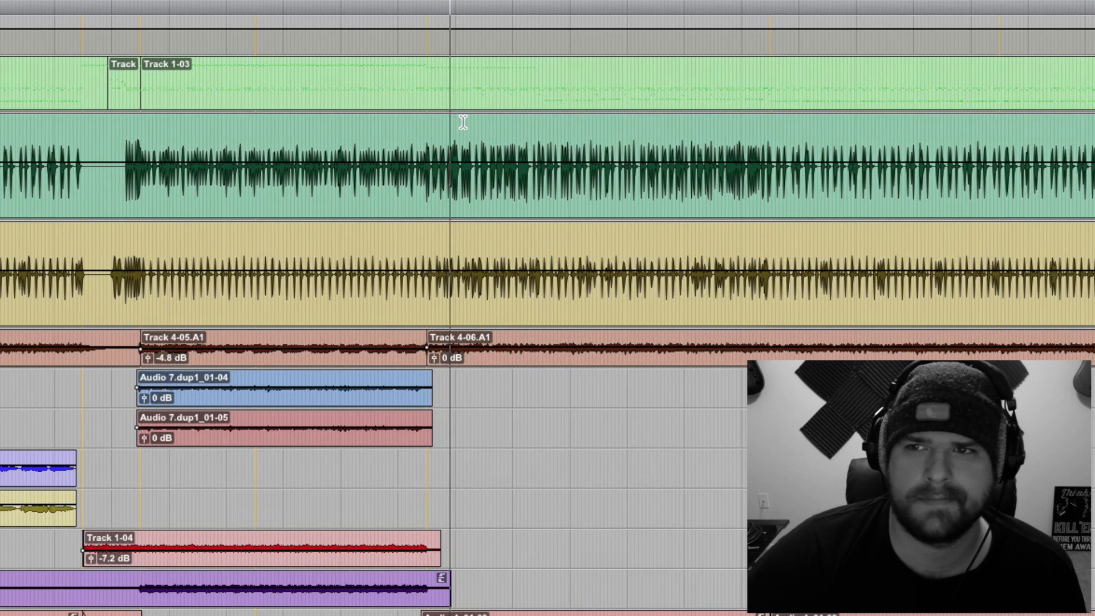
{"action": "left_click_drag", "start_coordinate": [418, 136], "coordinate": [783, 251]}
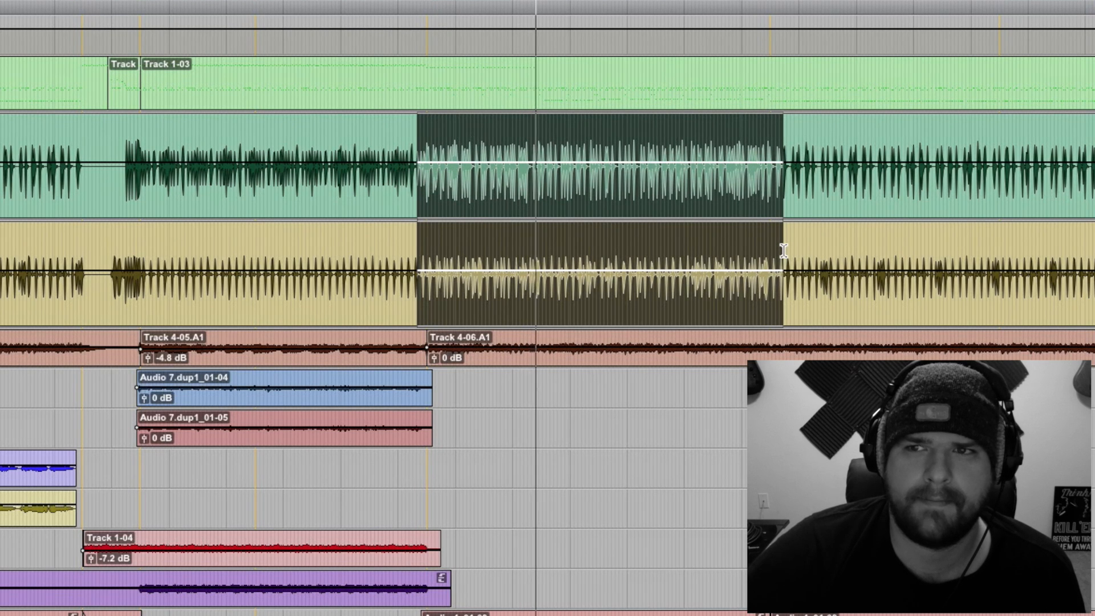
{"action": "key", "text": "space"}
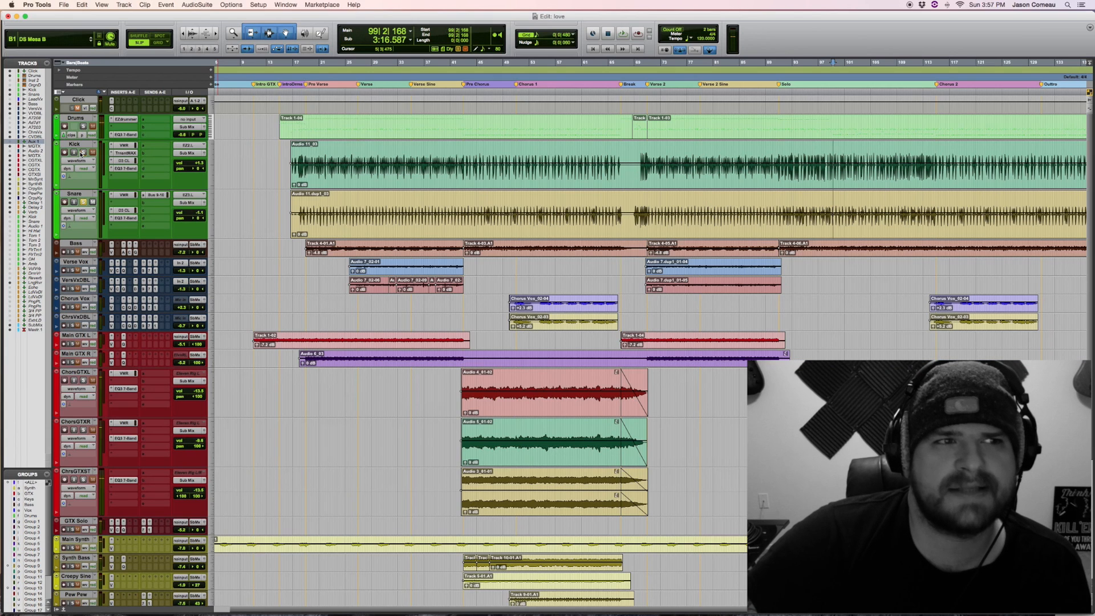
- Shrink the Kick and Snare tracks and even out all track heights, highlighting the Bass audio from the intro drums into the Solo
{"action": "left_click_drag", "start_coordinate": [85, 180], "coordinate": [88, 163]}
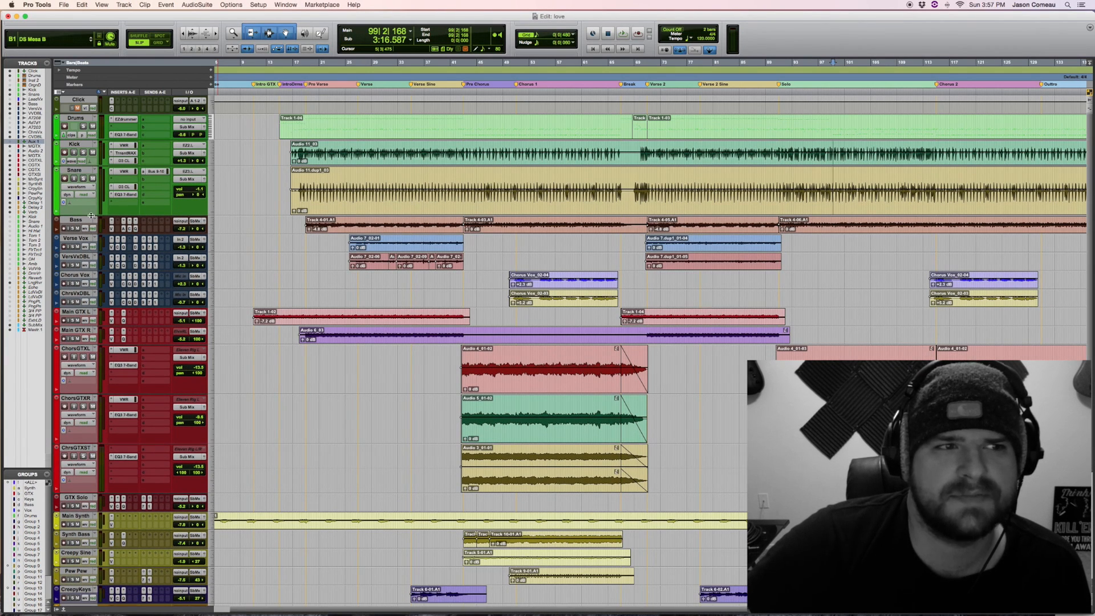
{"action": "left_click_drag", "start_coordinate": [92, 216], "coordinate": [97, 162]}
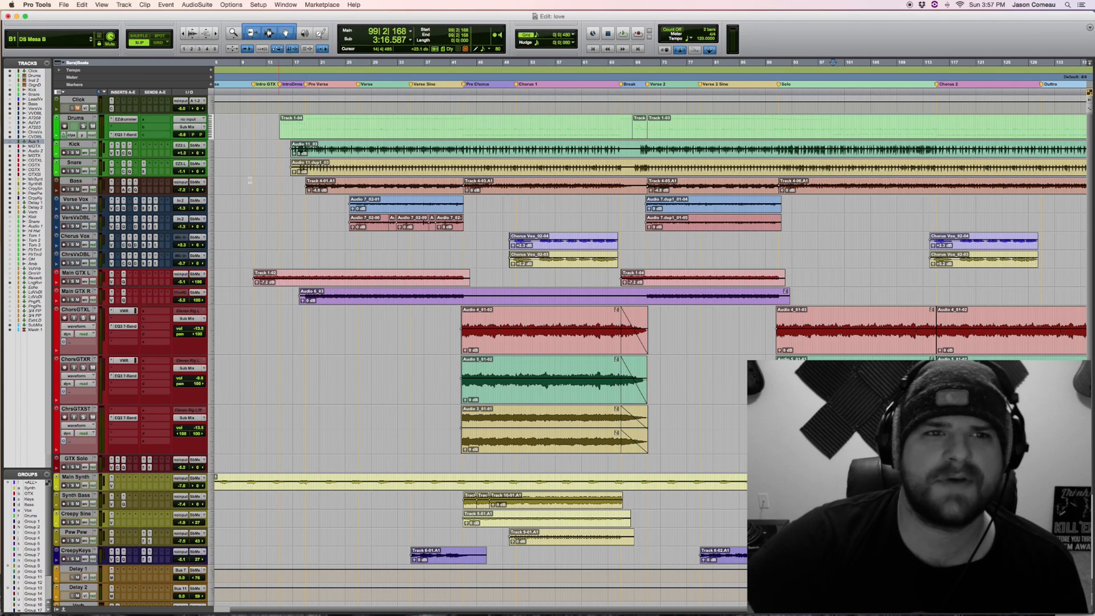
{"action": "left_click_drag", "start_coordinate": [277, 191], "coordinate": [780, 191]}
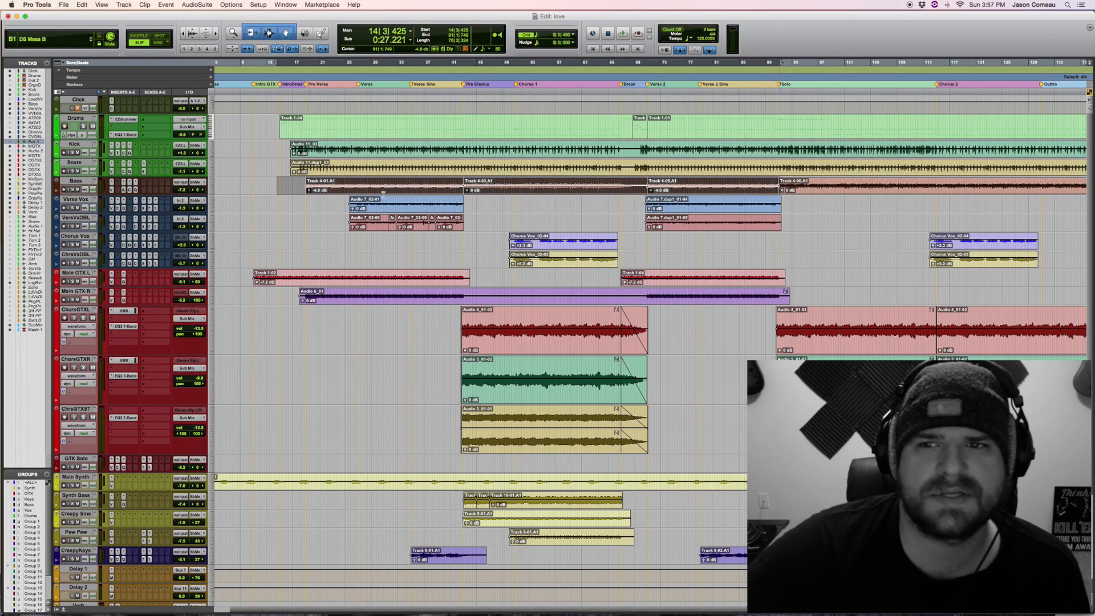
{"action": "left_click_drag", "start_coordinate": [159, 194], "coordinate": [159, 202]}
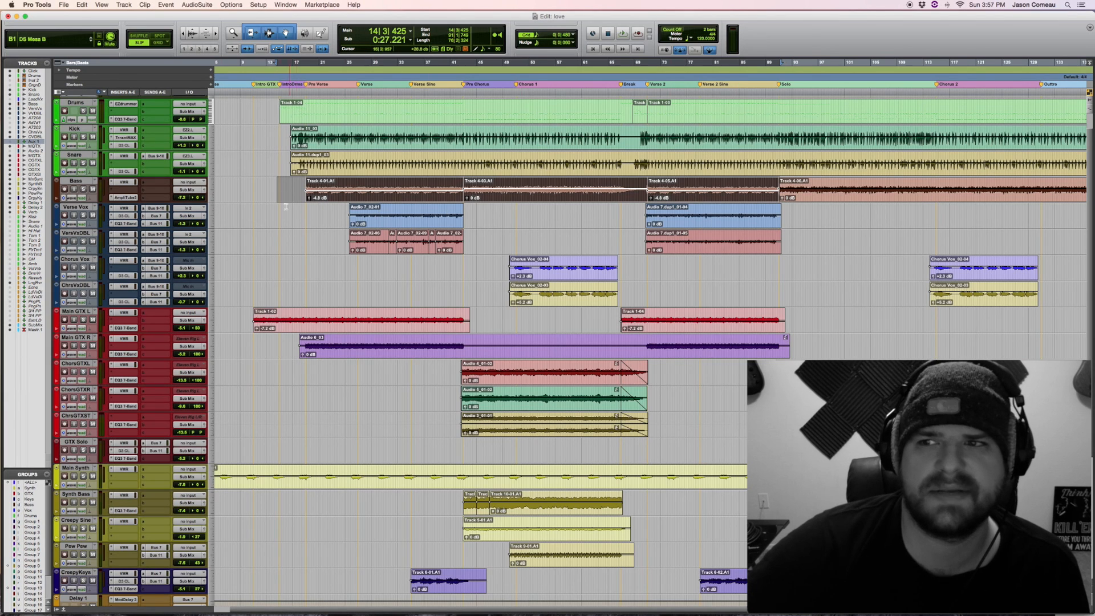
{"action": "left_click_drag", "start_coordinate": [279, 191], "coordinate": [876, 188]}
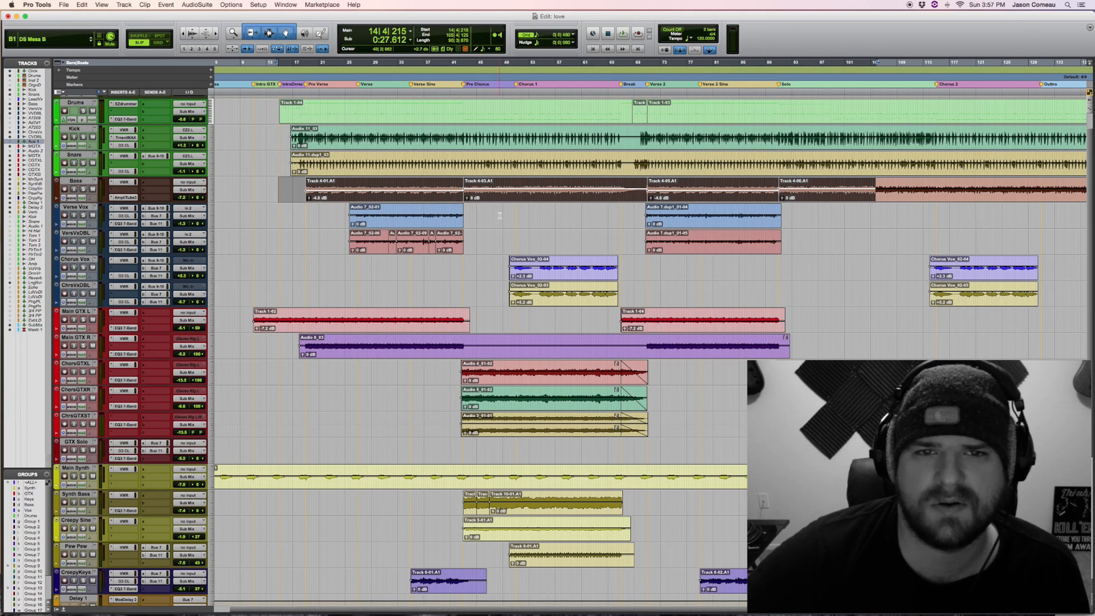
- Highlight the verse and chorus vocal tracks from the intro drums through Chorus 2, and the Main GTX L and R clips from the intro into the Solo
{"action": "left_click_drag", "start_coordinate": [299, 213], "coordinate": [1063, 297]}
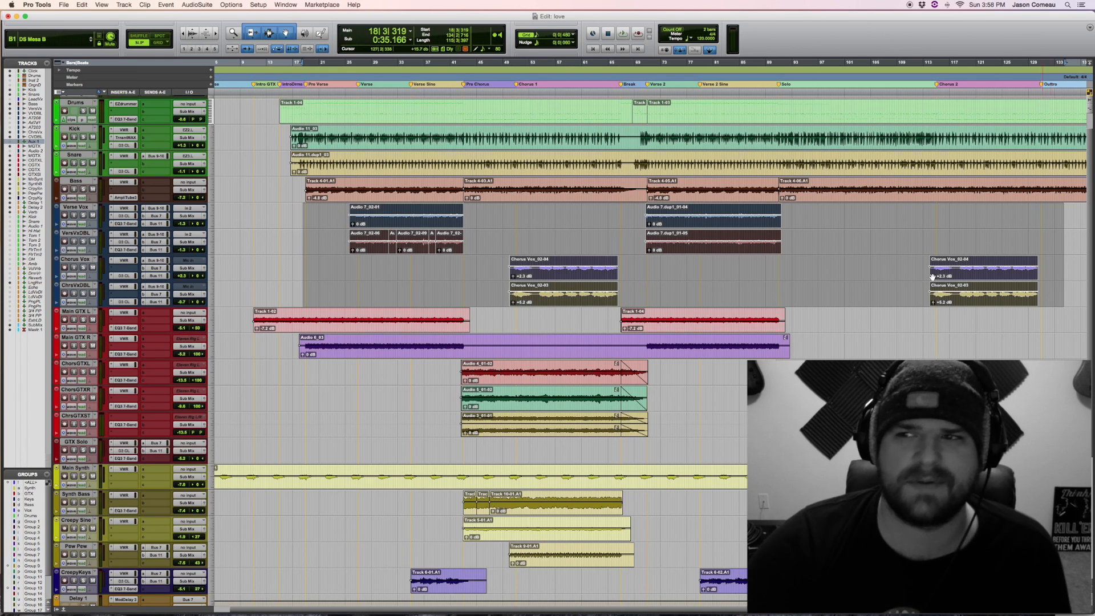
{"action": "left_click", "coordinate": [318, 239]}
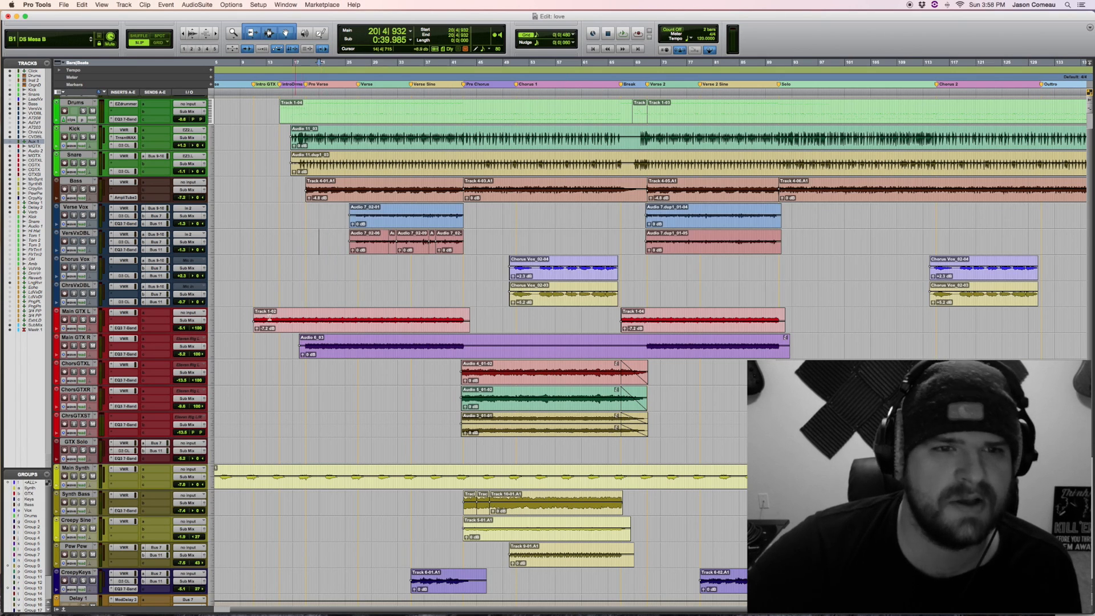
{"action": "left_click_drag", "start_coordinate": [242, 313], "coordinate": [814, 354]}
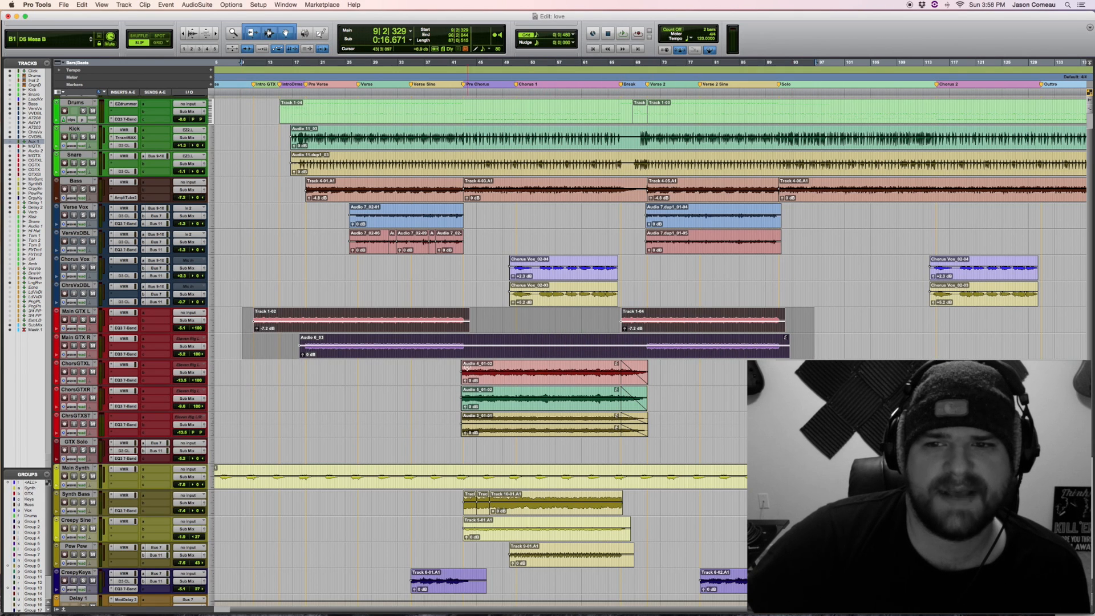
- Highlight the three chorus guitar tracks over Pre Chorus and Chorus 1, and again over the Solo with the GTX Solo track
{"action": "left_click_drag", "start_coordinate": [450, 368], "coordinate": [692, 417]}
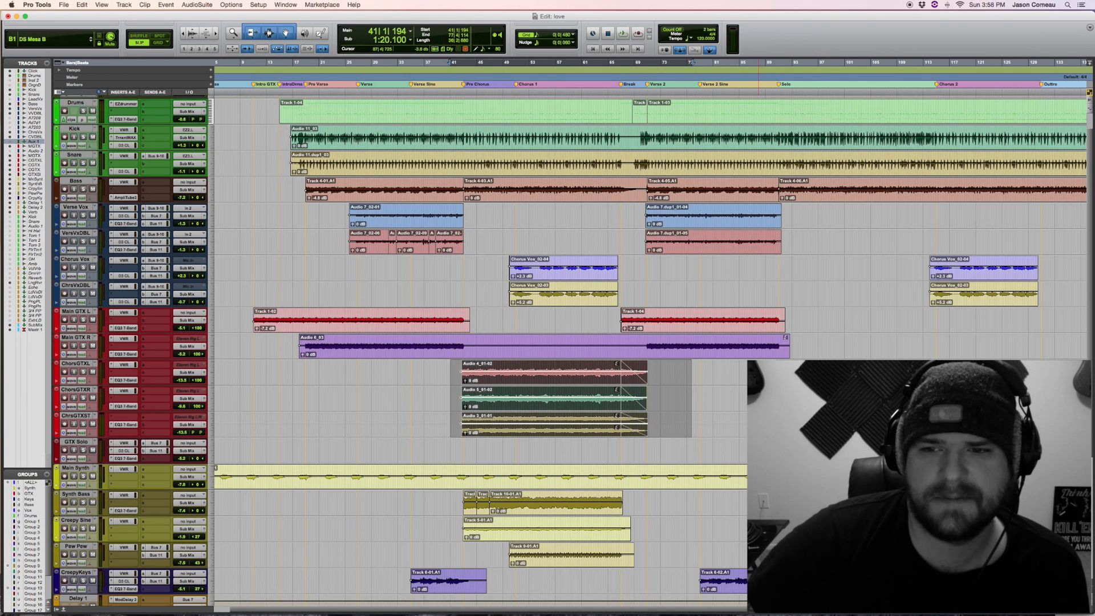
{"action": "scroll", "coordinate": [758, 399], "scroll_direction": "right", "scroll_amount": 5}
{"action": "scroll", "coordinate": [759, 393], "scroll_direction": "left", "scroll_amount": 3}
{"action": "left_click", "coordinate": [713, 369]}
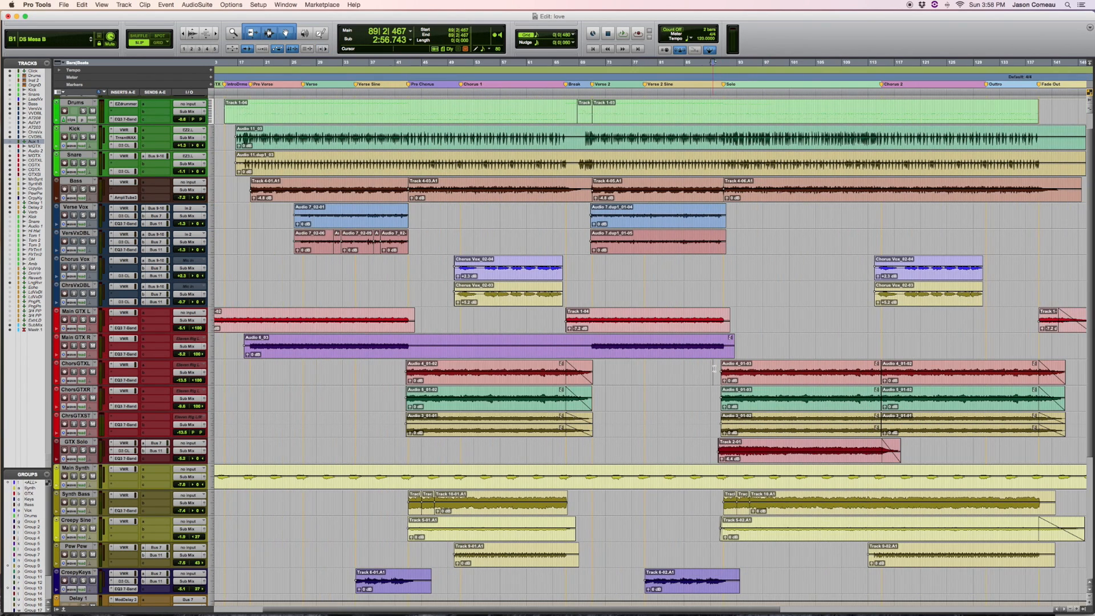
{"action": "left_click_drag", "start_coordinate": [713, 369], "coordinate": [866, 442]}
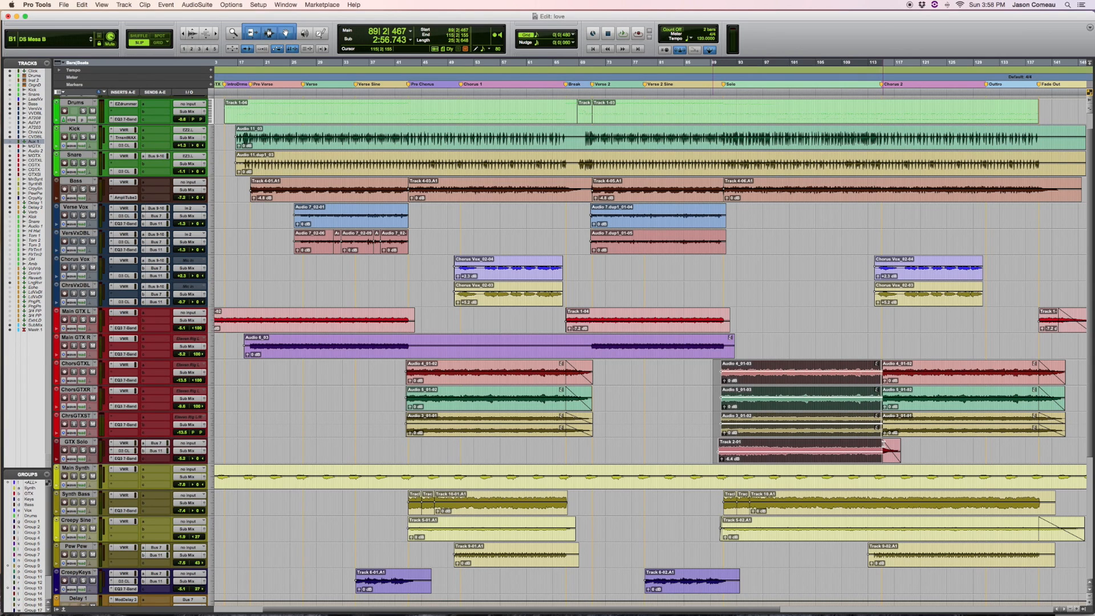
{"action": "left_click_drag", "start_coordinate": [883, 341], "coordinate": [1077, 416]}
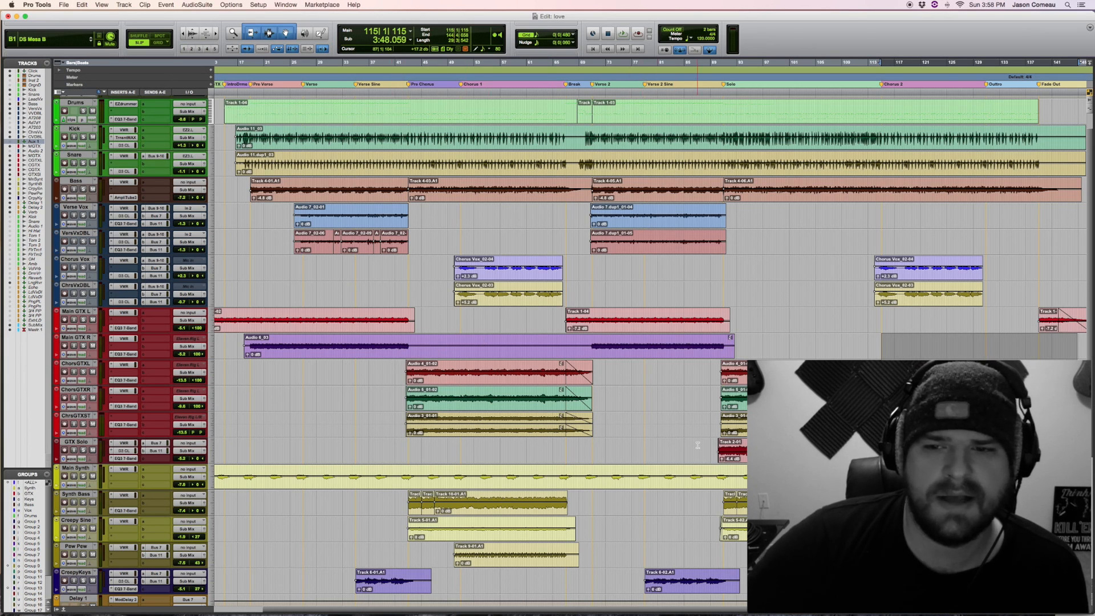
- Highlight the full GTX Solo clip, from just before the Solo into the start of Chorus 2
{"action": "left_click_drag", "start_coordinate": [697, 444], "coordinate": [935, 447]}
{"action": "scroll", "coordinate": [923, 448], "scroll_direction": "right", "scroll_amount": 6}
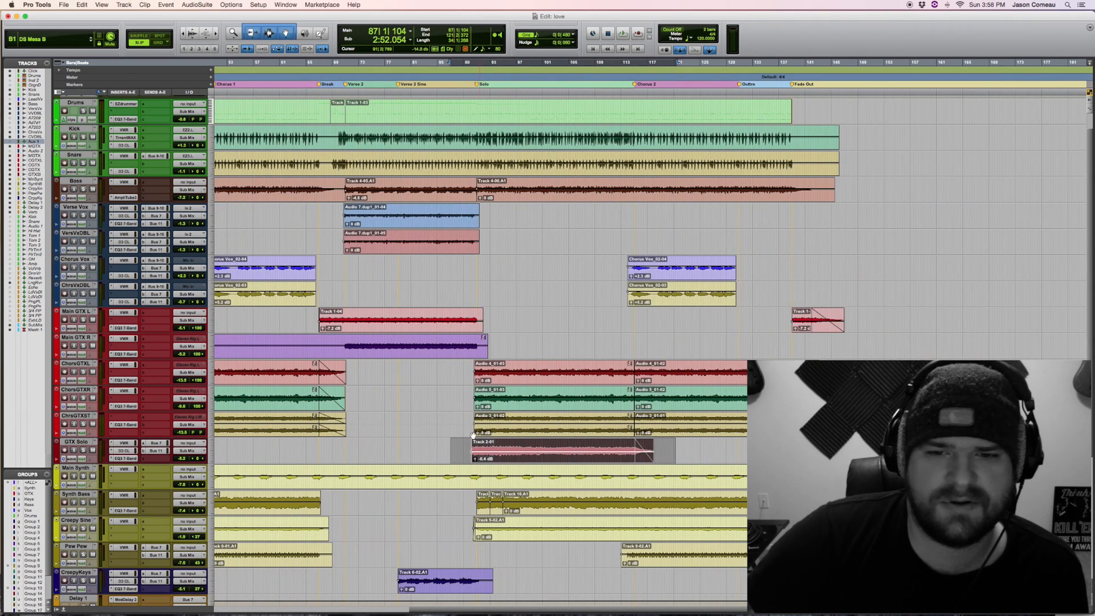
{"action": "left_click_drag", "start_coordinate": [422, 448], "coordinate": [671, 452]}
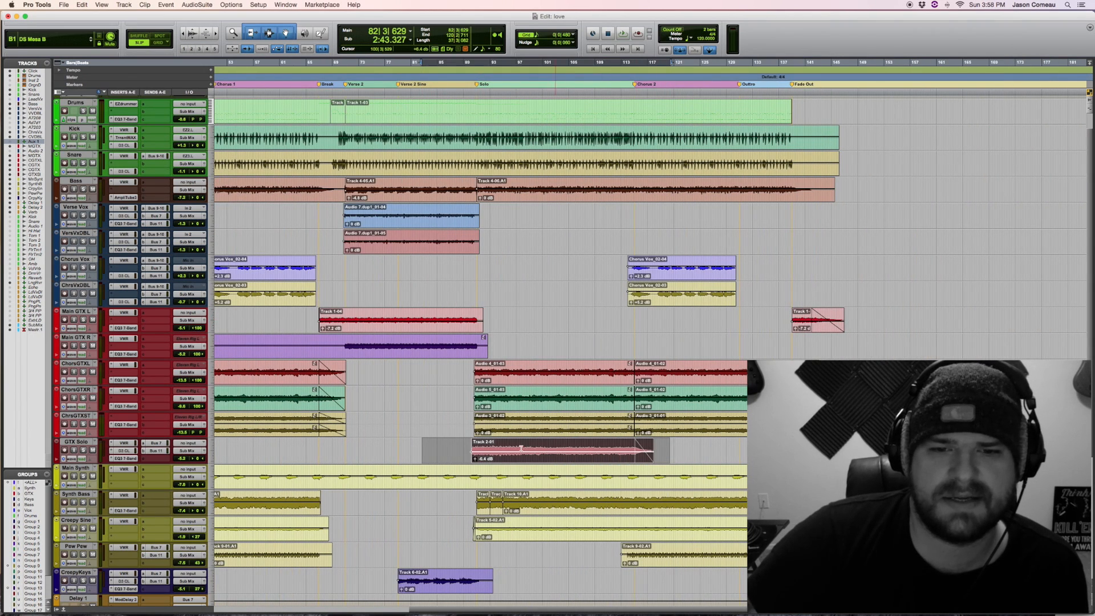
{"action": "left_click_drag", "start_coordinate": [464, 446], "coordinate": [663, 443]}
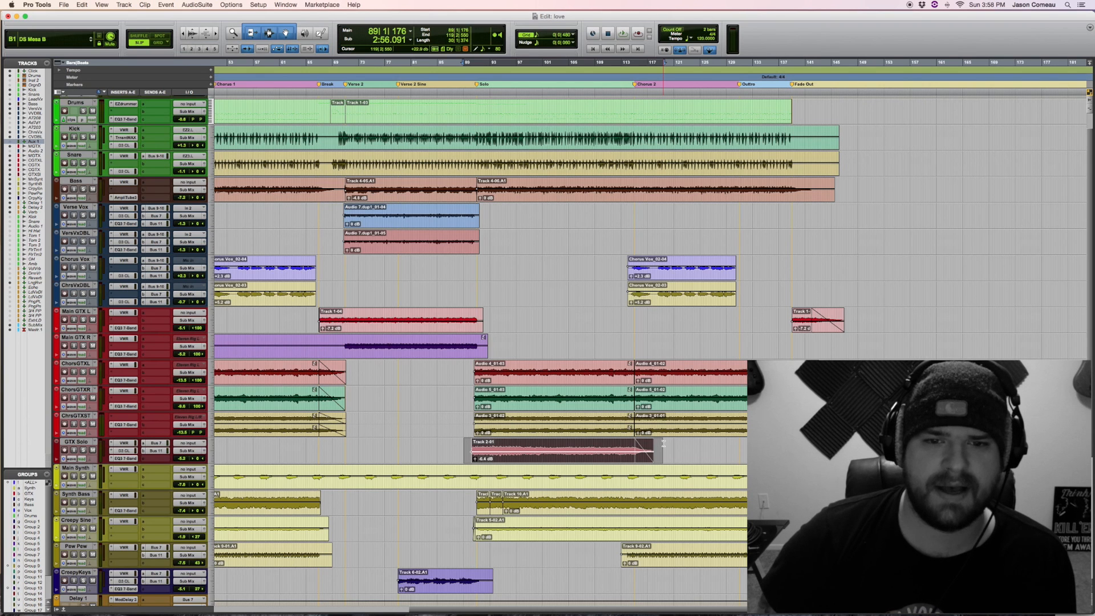
- Highlight the three chorus guitar tracks from before the Pre Chorus into the Solo, and the GTX Solo clip once more
{"action": "scroll", "coordinate": [457, 372], "scroll_direction": "left", "scroll_amount": 10}
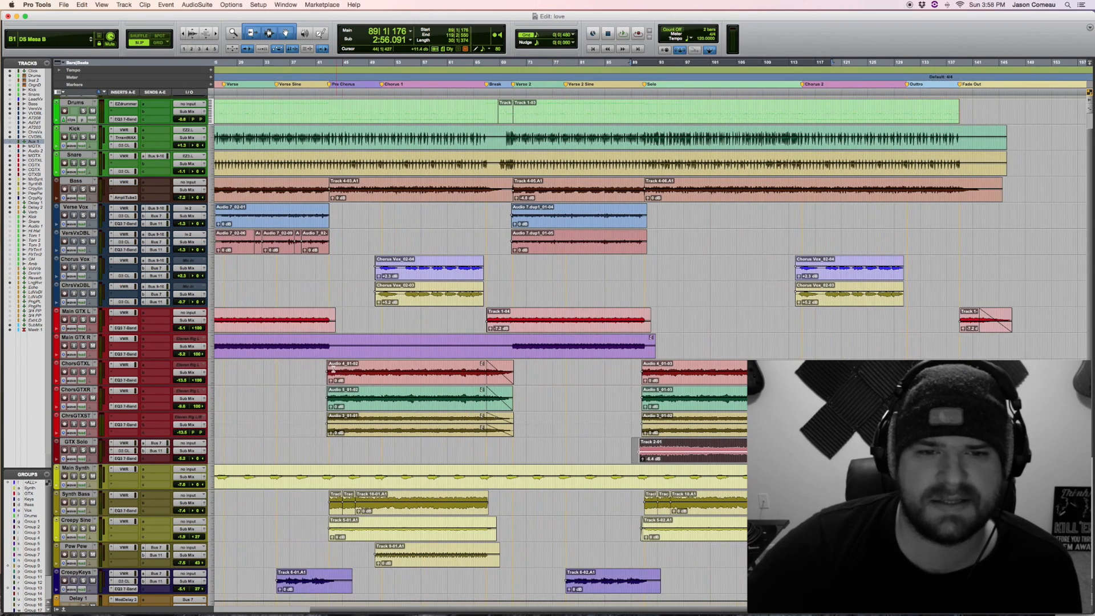
{"action": "left_click_drag", "start_coordinate": [312, 368], "coordinate": [704, 425]}
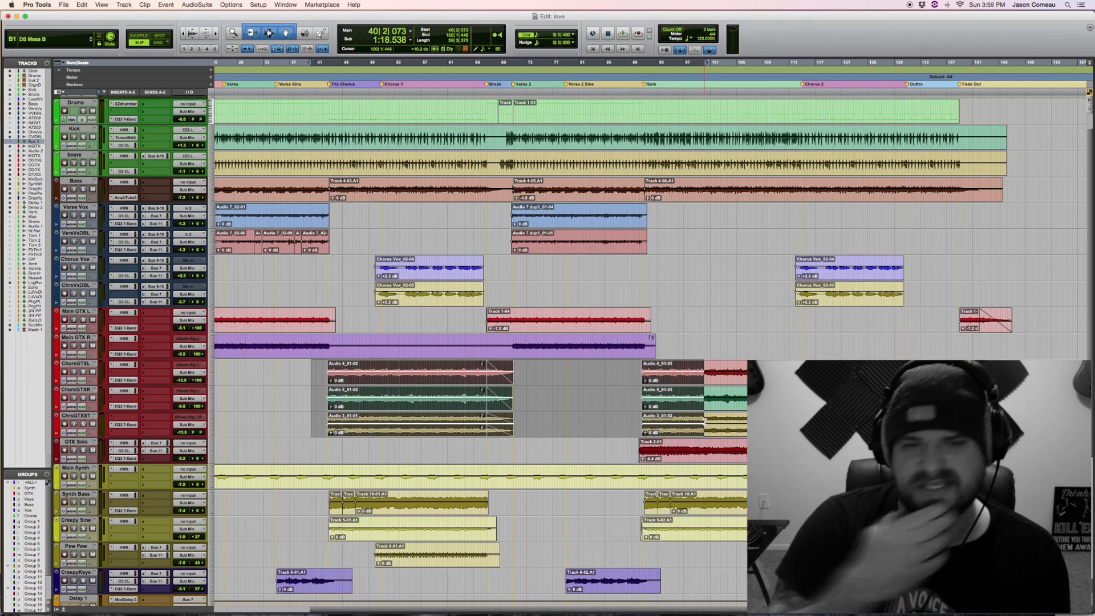
{"action": "left_click_drag", "start_coordinate": [624, 449], "coordinate": [845, 451]}
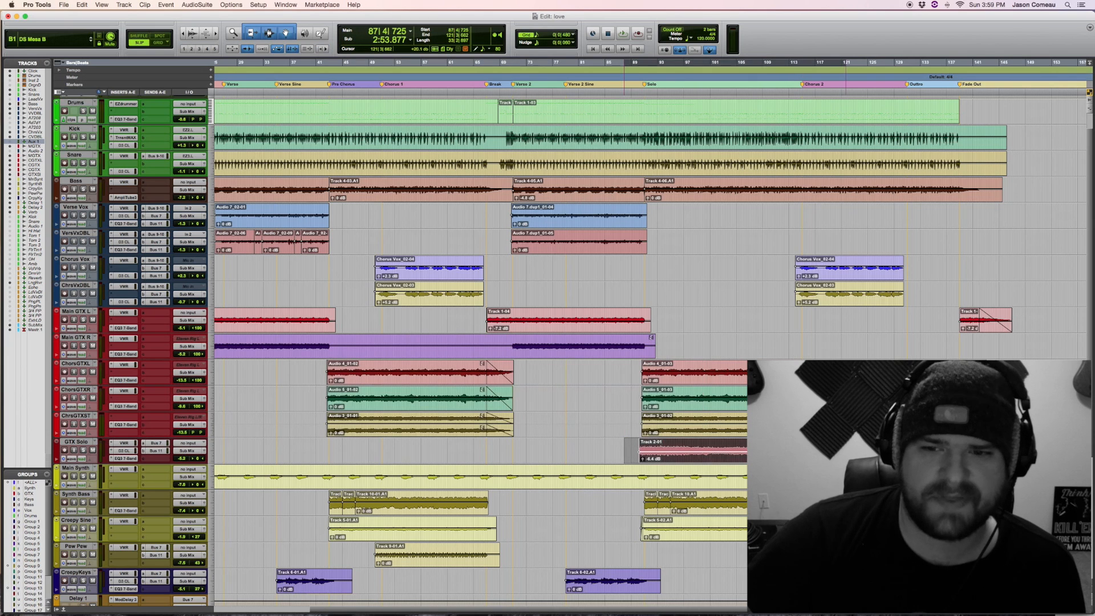
- Highlight the Main Synth audio from the Intro GTX marker up to the Pre Chorus
{"action": "left_click", "coordinate": [584, 449]}
{"action": "scroll", "coordinate": [476, 448], "scroll_direction": "left", "scroll_amount": 5}
{"action": "scroll", "coordinate": [476, 448], "scroll_direction": "down", "scroll_amount": 4}
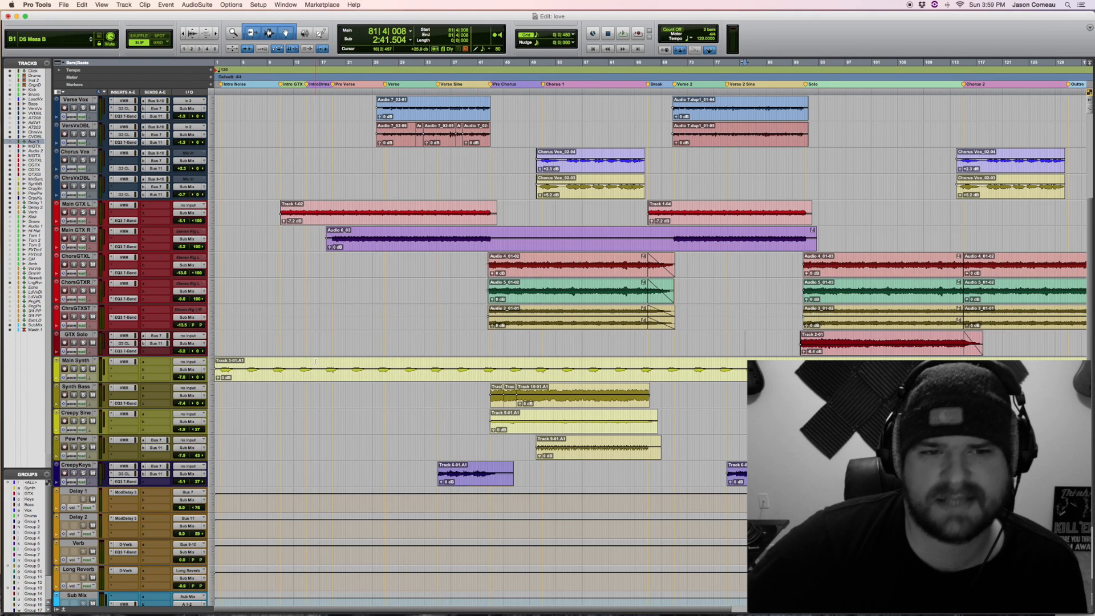
{"action": "left_click_drag", "start_coordinate": [315, 362], "coordinate": [440, 368]}
{"action": "left_click_drag", "start_coordinate": [280, 368], "coordinate": [485, 370]}
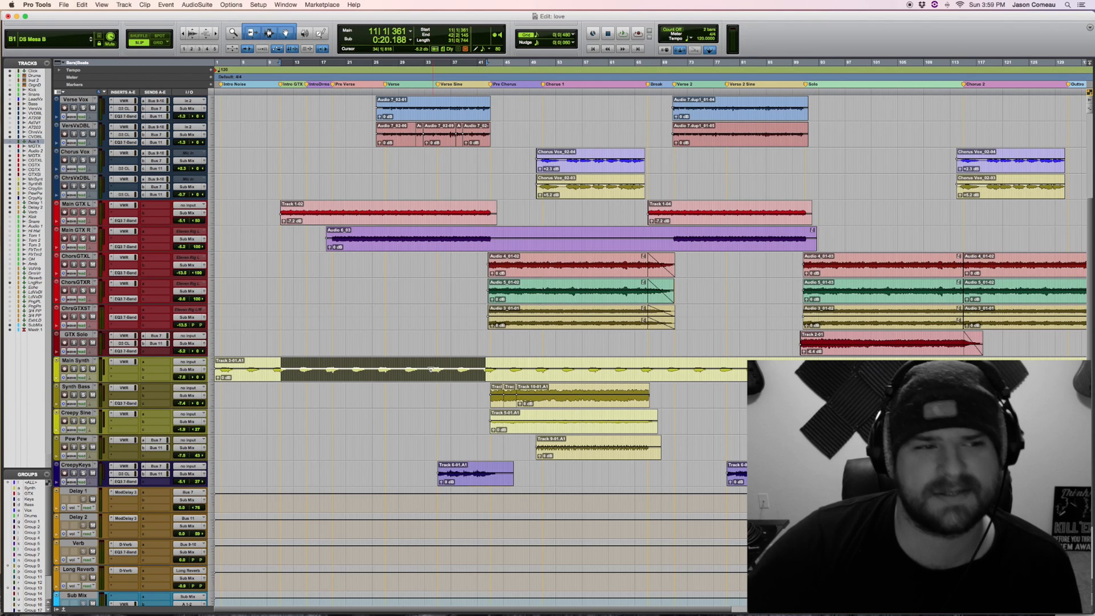
- Highlight the Synth Bass, Creepy Sine and Pew Pew clips across Pre Chorus and Chorus 1, and both CreepyKeys clips
{"action": "left_click_drag", "start_coordinate": [426, 364], "coordinate": [654, 454]}
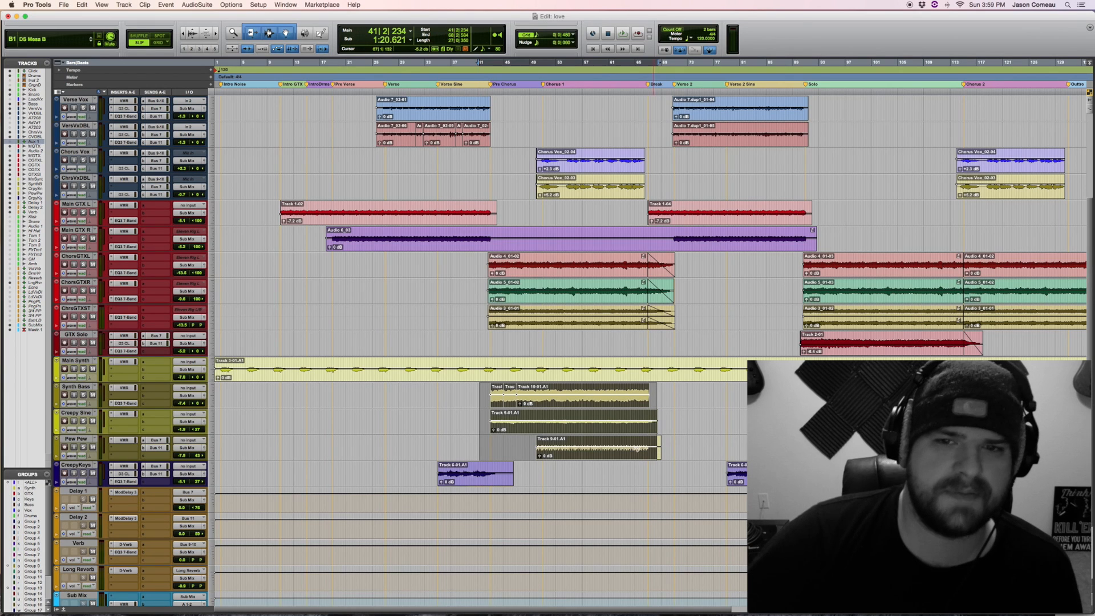
{"action": "left_click_drag", "start_coordinate": [426, 469], "coordinate": [499, 475]}
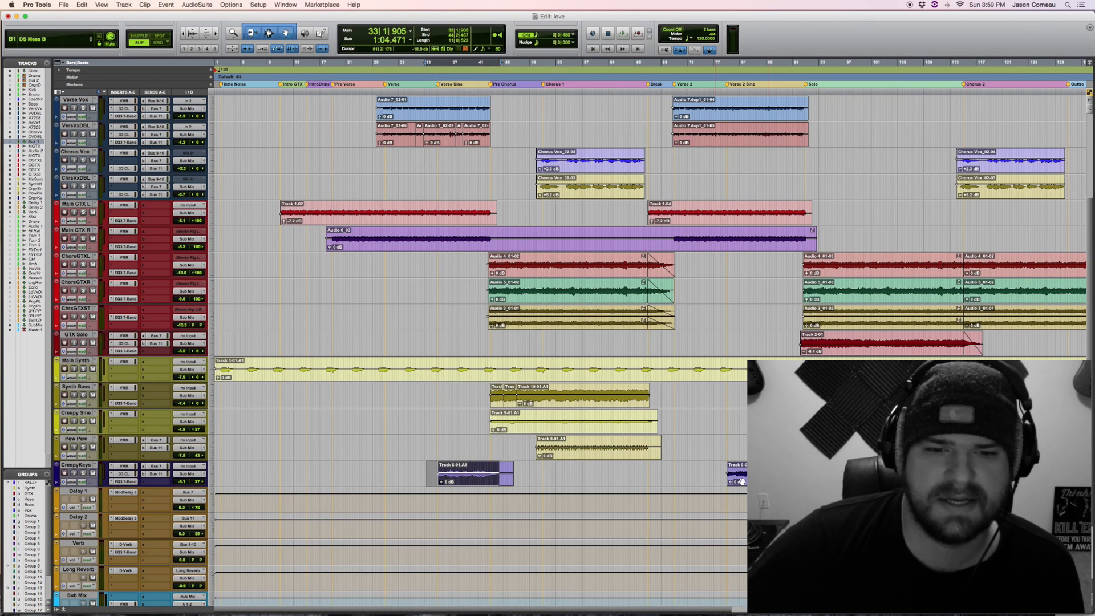
{"action": "left_click_drag", "start_coordinate": [724, 469], "coordinate": [818, 473]}
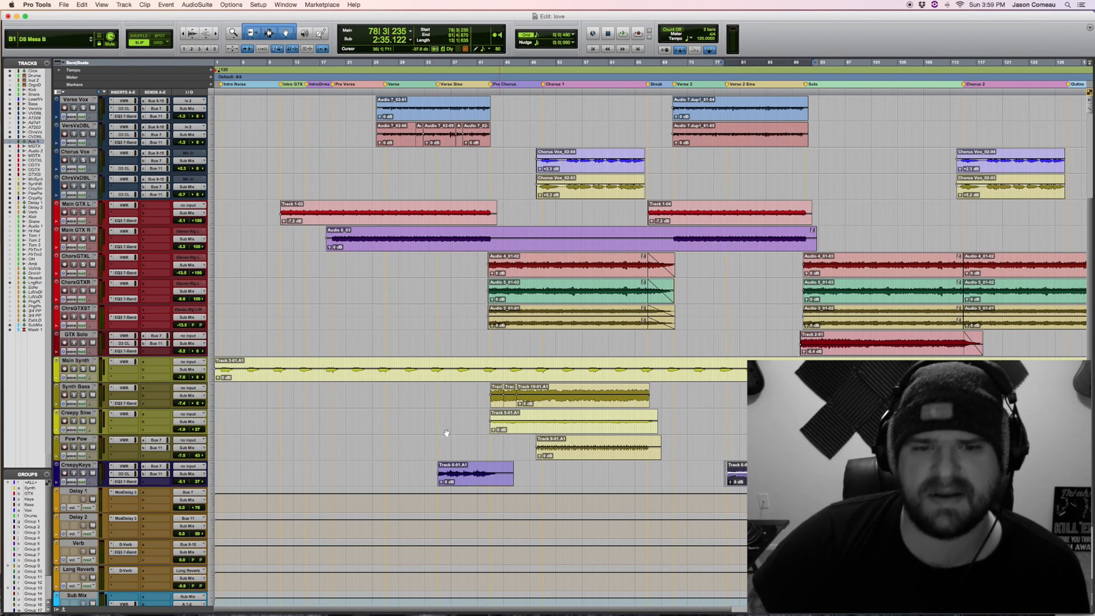
- Increase the track heights of Bass and Main Synth so their waveforms are shown larger
{"action": "scroll", "coordinate": [447, 428], "scroll_direction": "up", "scroll_amount": 5}
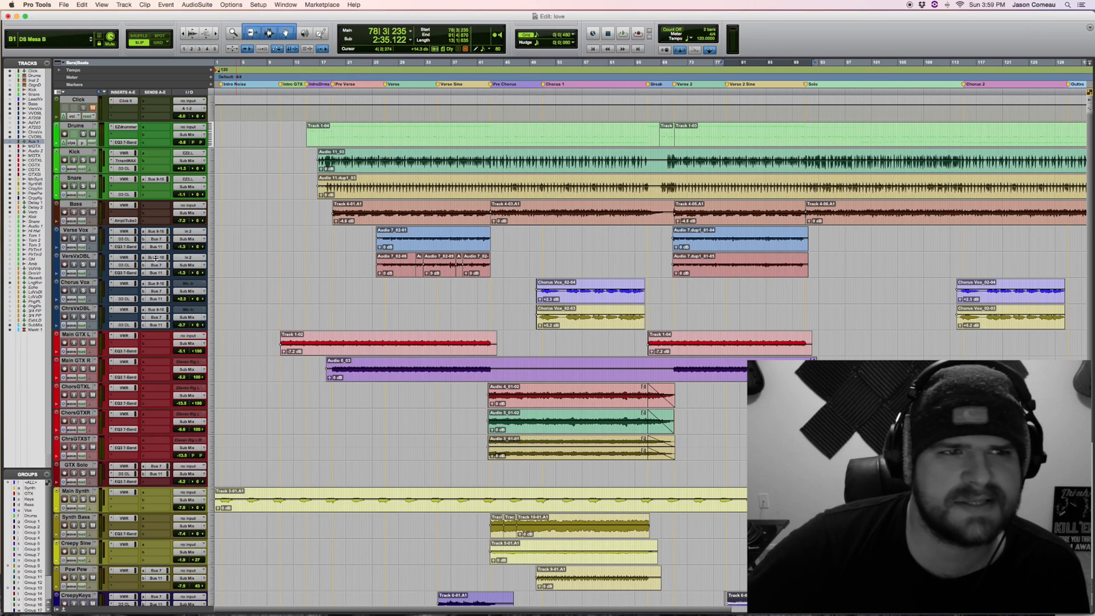
{"action": "left_click_drag", "start_coordinate": [155, 258], "coordinate": [156, 271]}
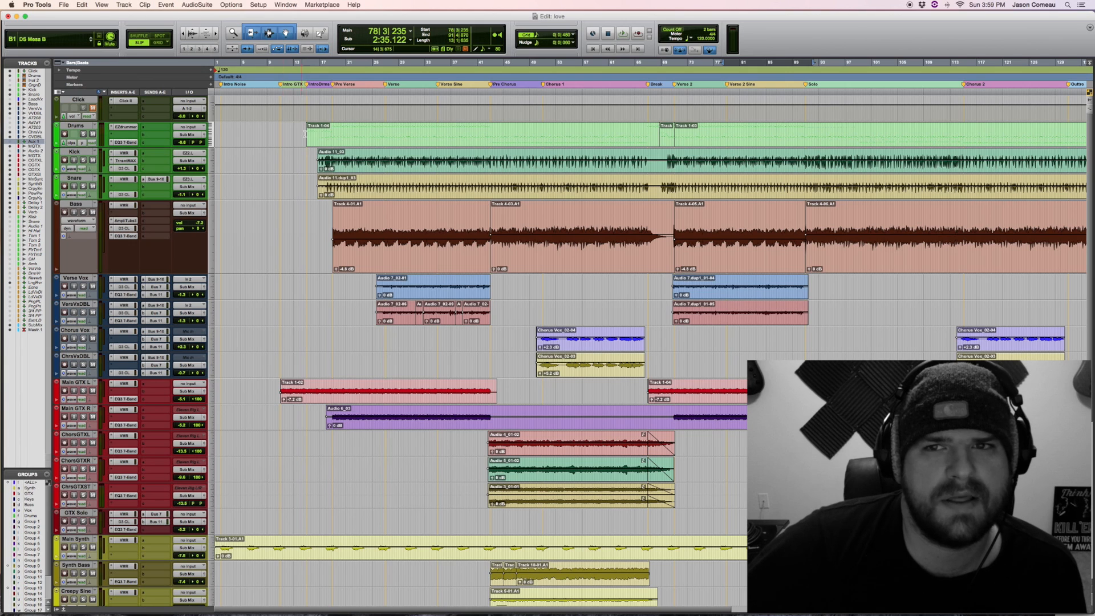
{"action": "scroll", "coordinate": [300, 143], "scroll_direction": "right", "scroll_amount": 1}
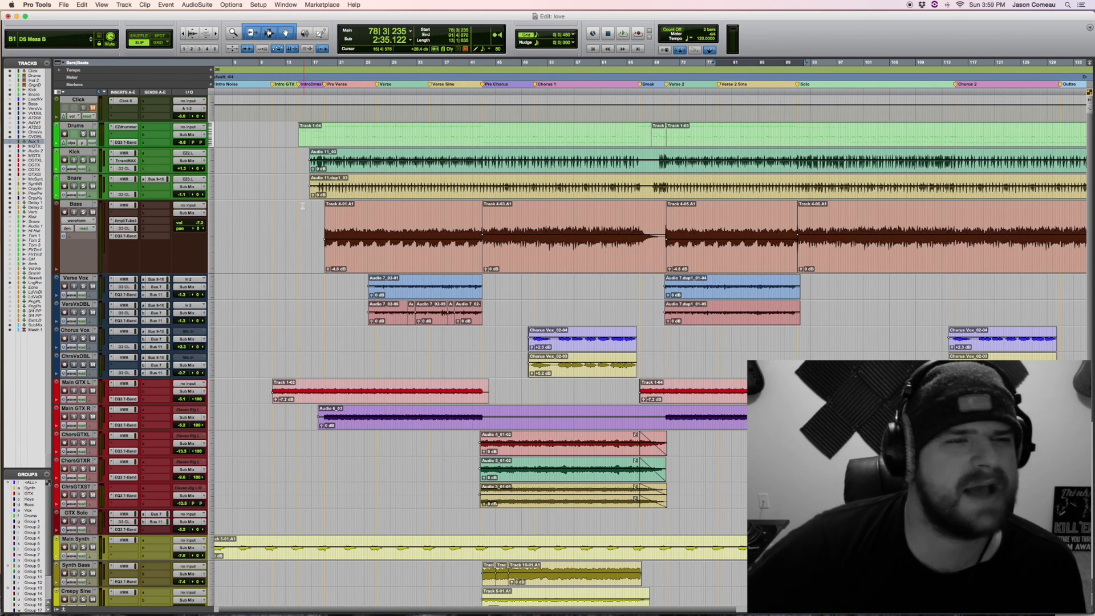
{"action": "scroll", "coordinate": [243, 300], "scroll_direction": "down", "scroll_amount": 3}
{"action": "scroll", "coordinate": [244, 300], "scroll_direction": "left", "scroll_amount": 1}
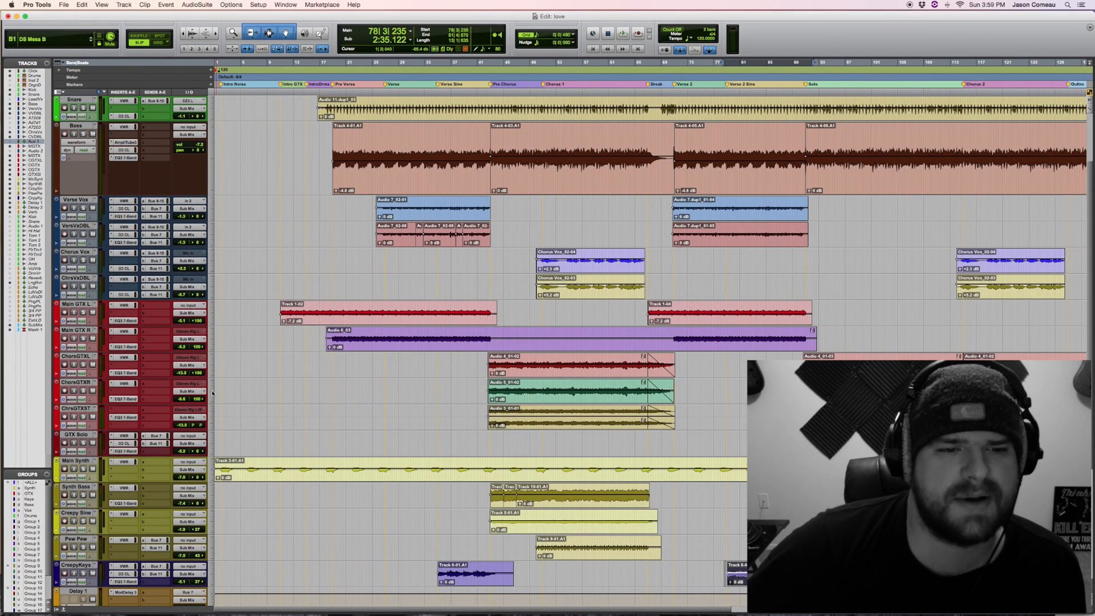
{"action": "left_click_drag", "start_coordinate": [129, 481], "coordinate": [131, 512]}
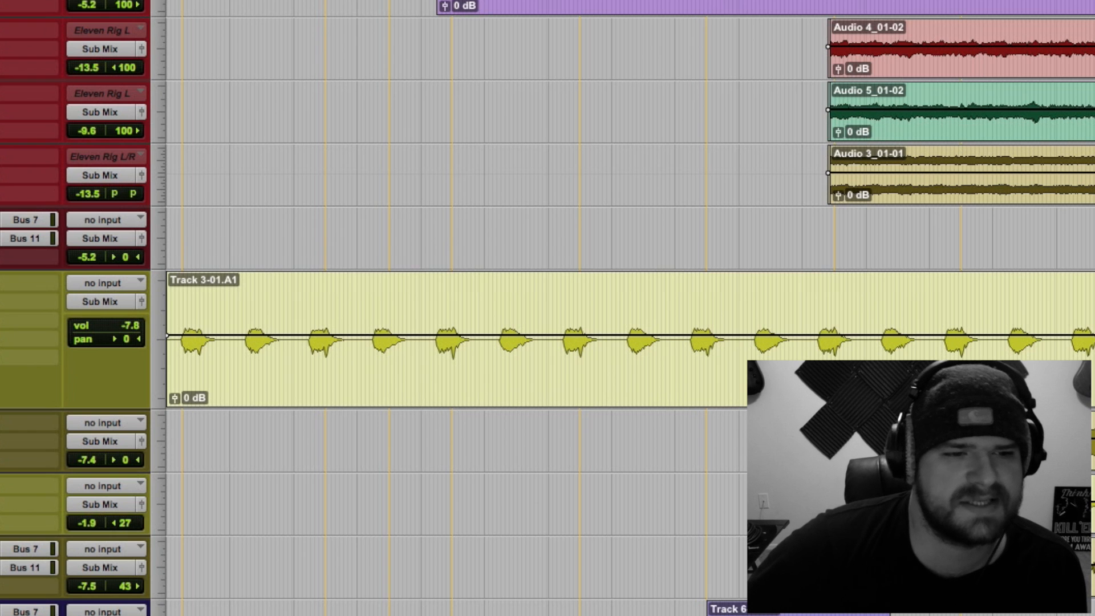
- Play the Main Synth part from near the start of the song and make its track even taller
{"action": "left_click", "coordinate": [174, 229]}
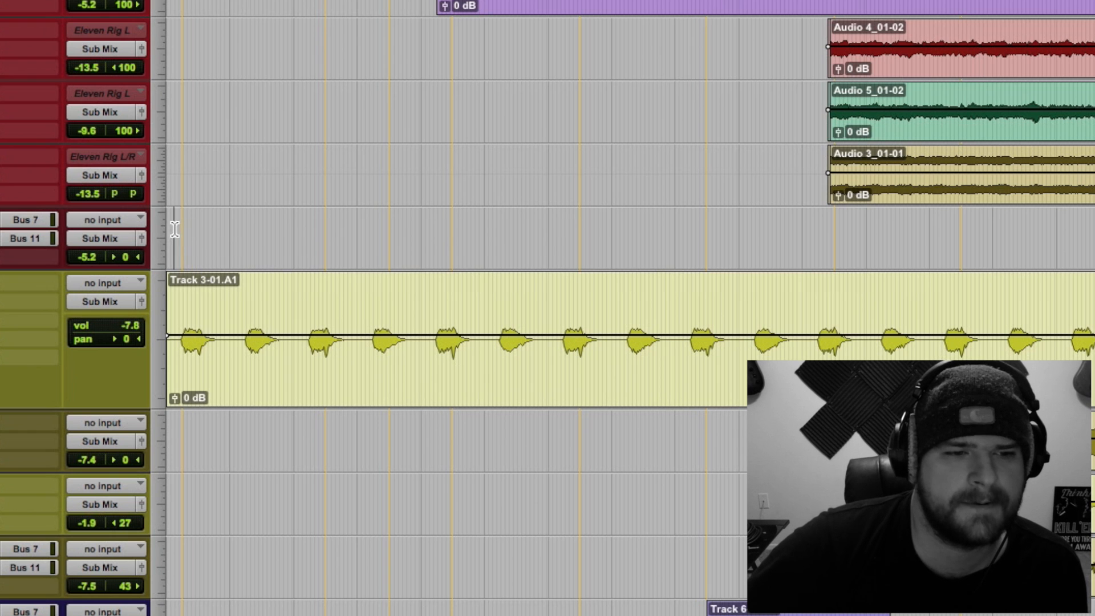
{"action": "key", "text": "space"}
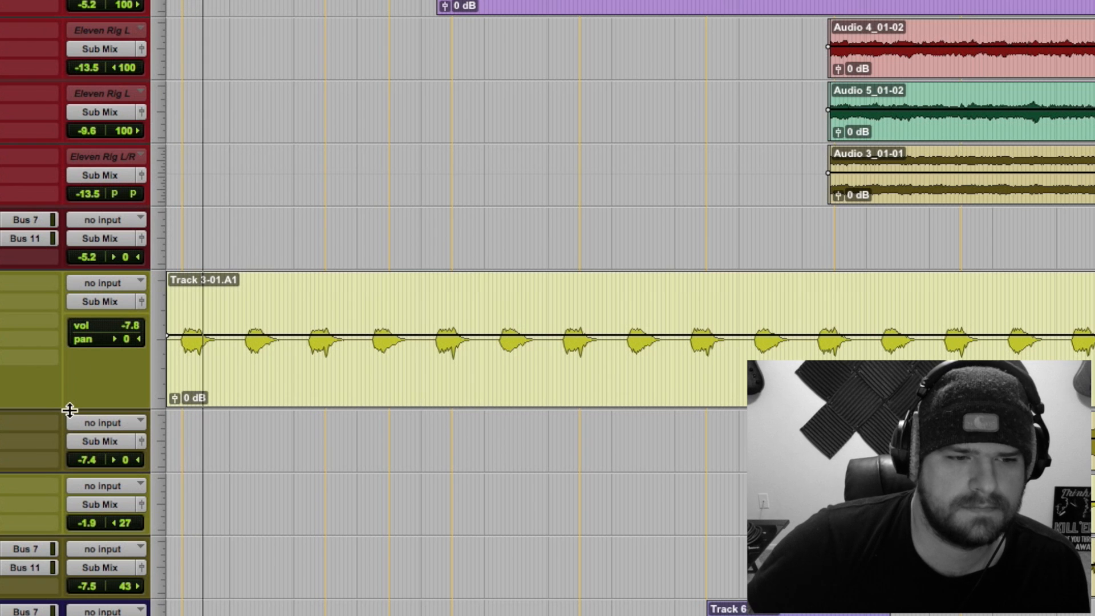
{"action": "left_click_drag", "start_coordinate": [66, 412], "coordinate": [67, 488]}
{"action": "key", "text": "t"}
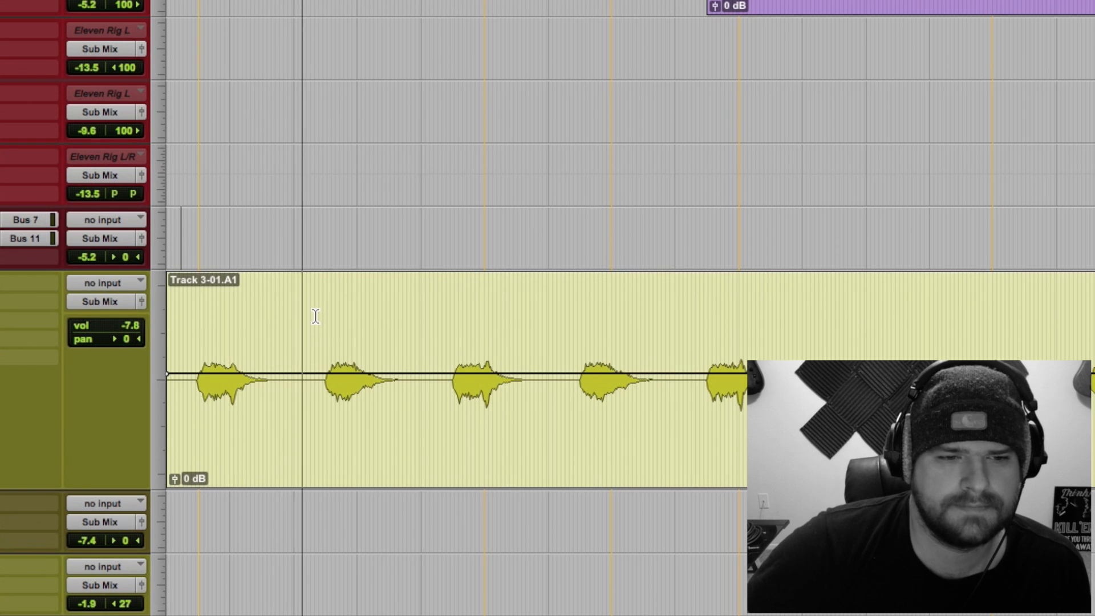
{"action": "scroll", "coordinate": [315, 316], "scroll_direction": "down", "scroll_amount": 2}
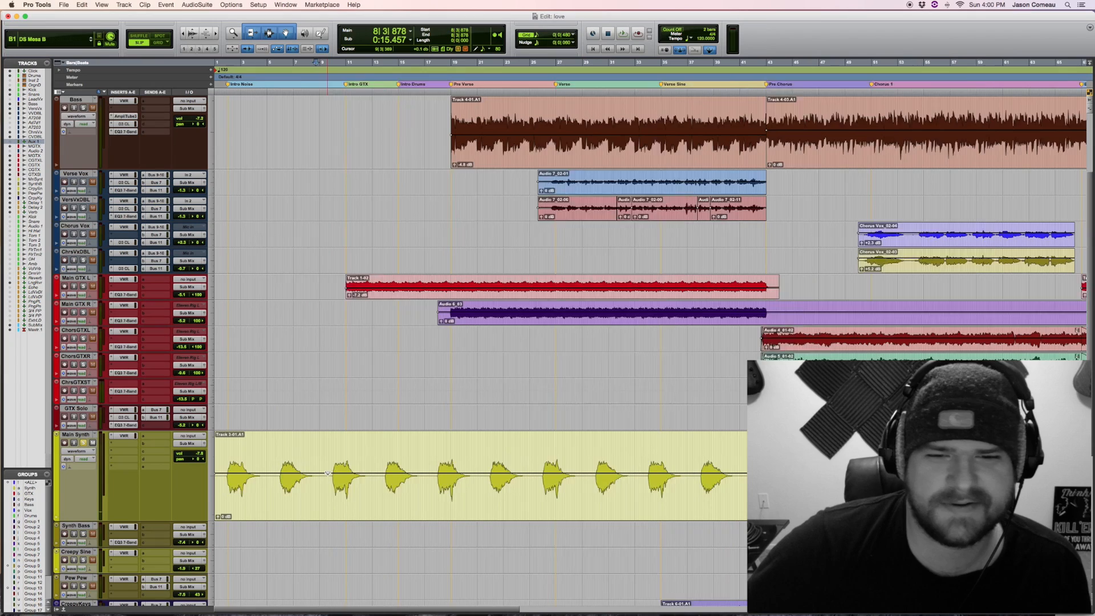
- Highlight the Main Synth audio from the Verse to the start of the Solo
{"action": "key", "text": "r"}
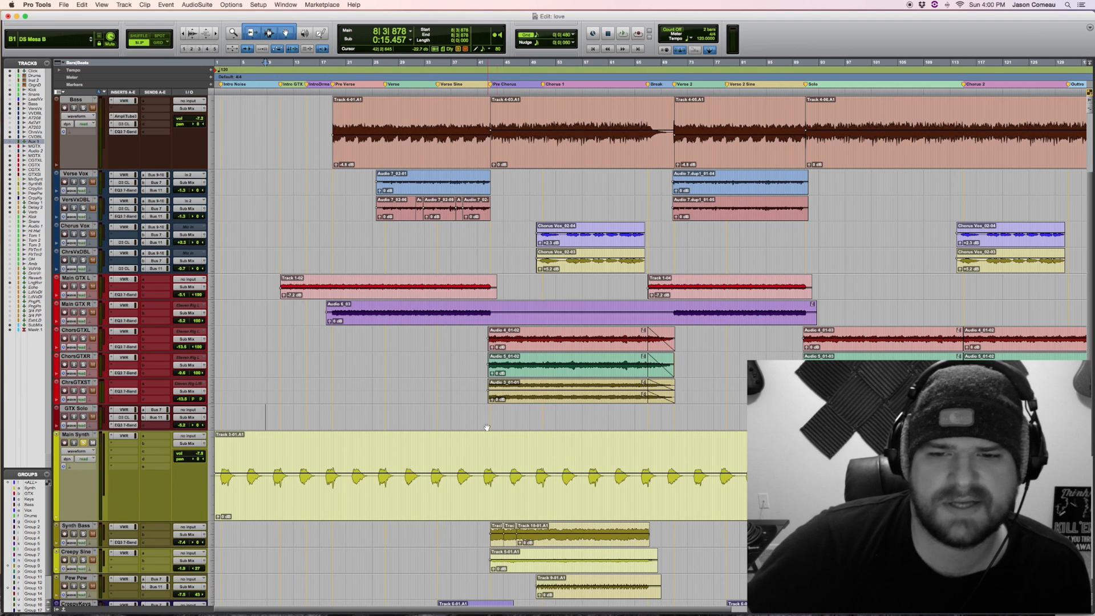
{"action": "scroll", "coordinate": [486, 427], "scroll_direction": "up", "scroll_amount": 3}
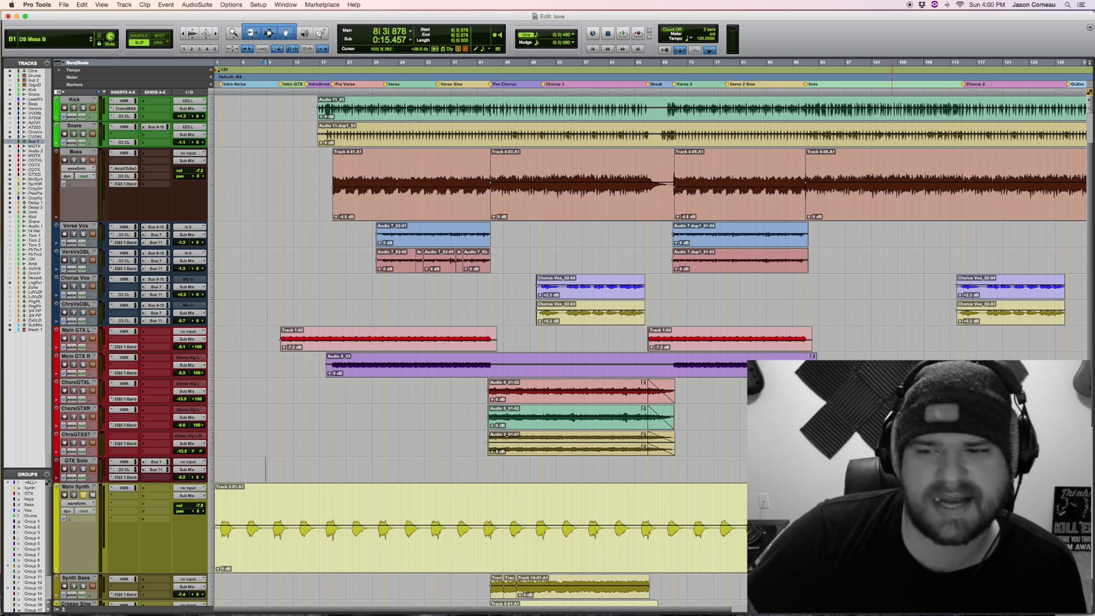
{"action": "left_click", "coordinate": [464, 512]}
{"action": "left_click_drag", "start_coordinate": [400, 512], "coordinate": [816, 512]}
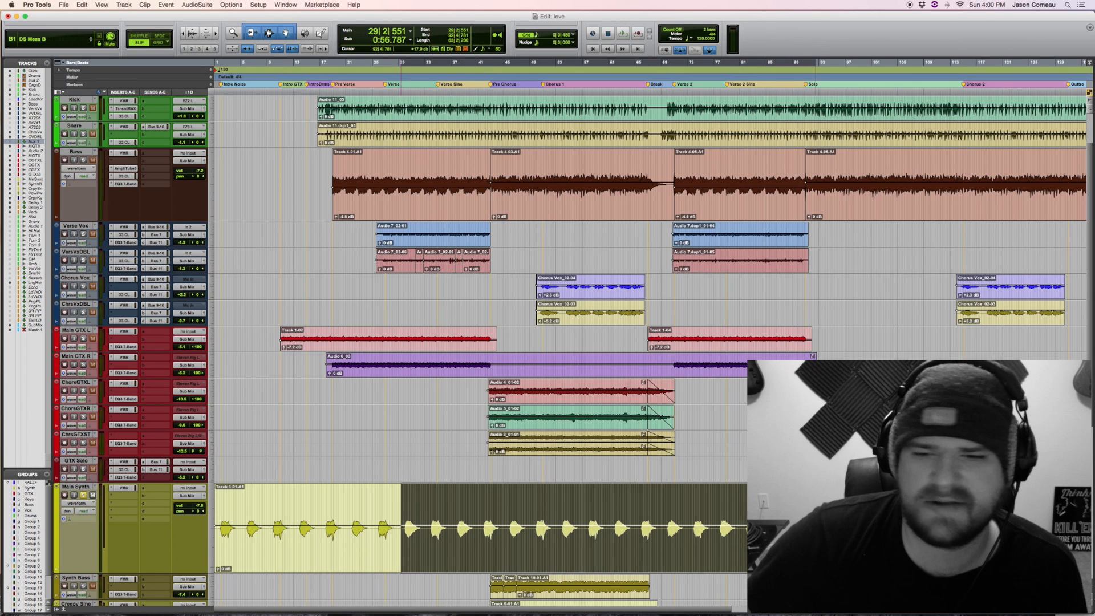
- Show the pan automation lane under Main GTX L and highlight the area where its panning changes as Main GTX R enters
{"action": "left_click", "coordinate": [276, 330]}
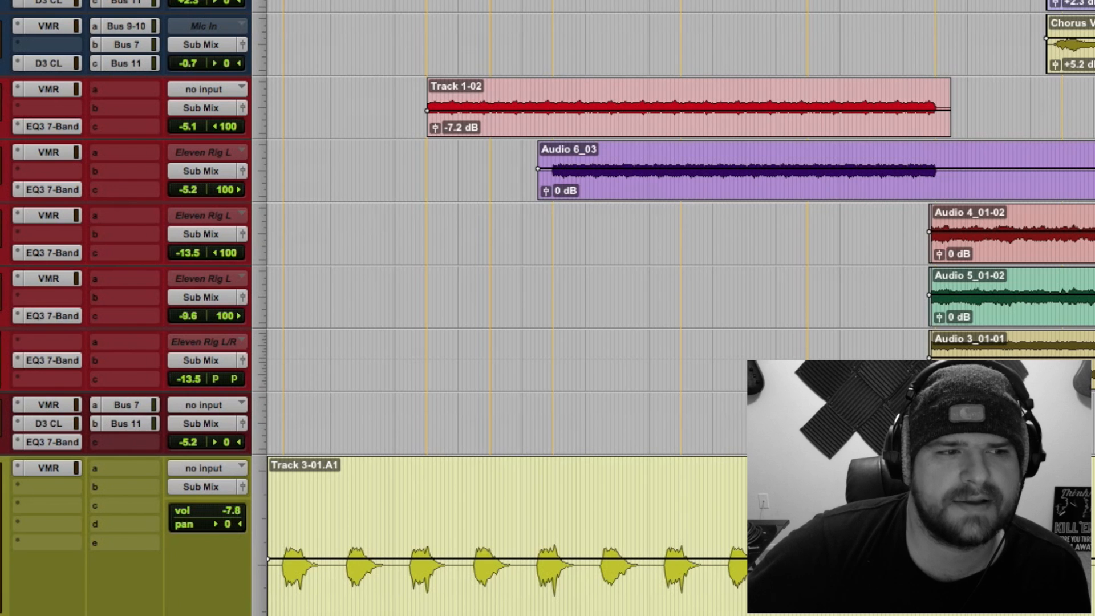
{"action": "left_click", "coordinate": [1, 131]}
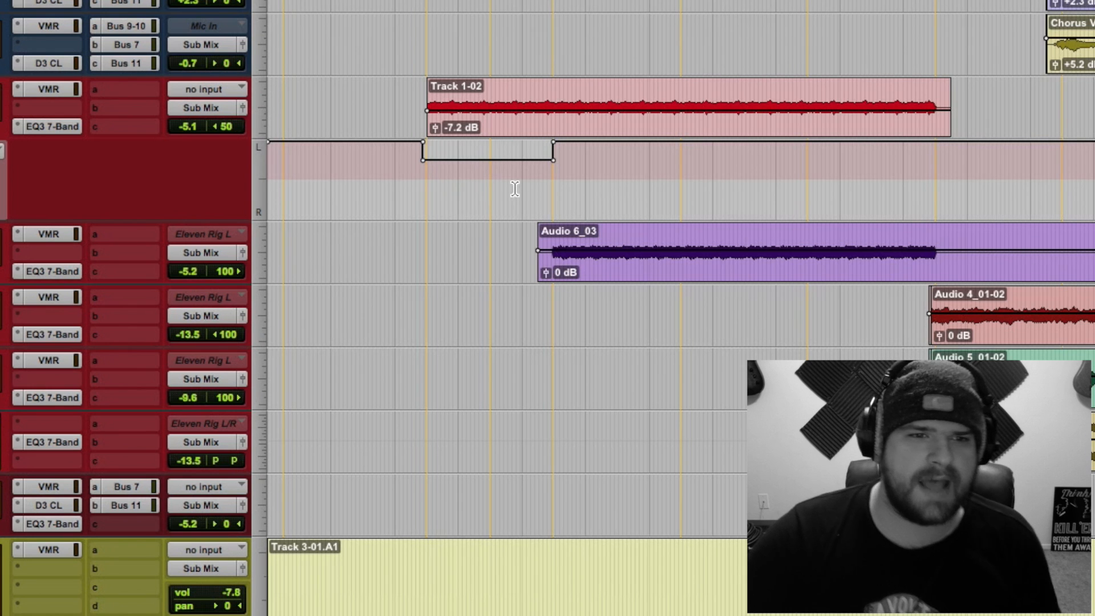
{"action": "left_click_drag", "start_coordinate": [518, 183], "coordinate": [637, 251]}
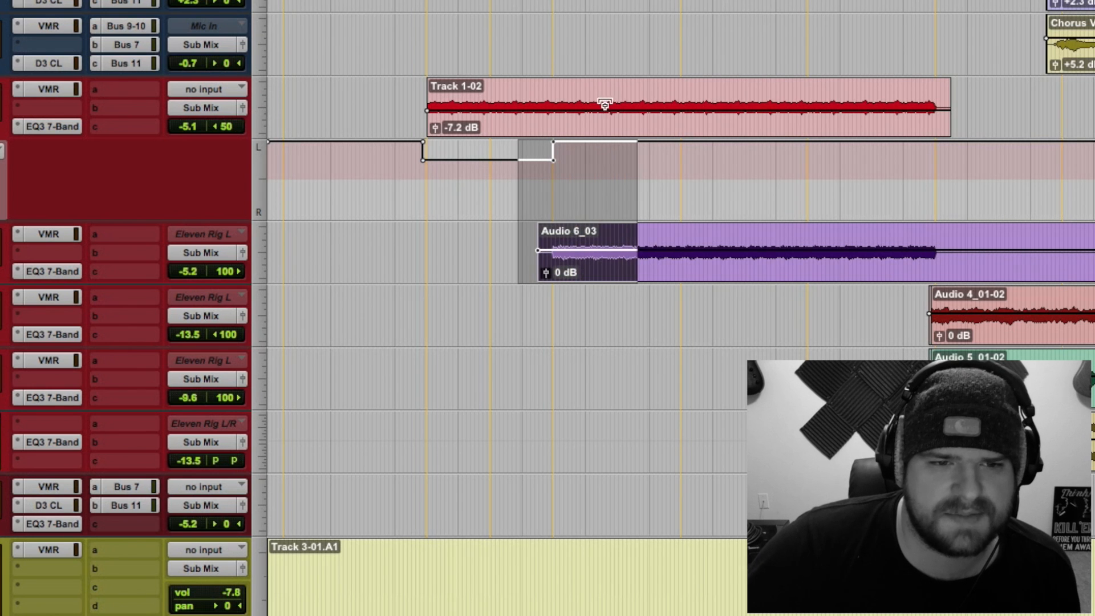
{"action": "left_click_drag", "start_coordinate": [558, 93], "coordinate": [621, 181]}
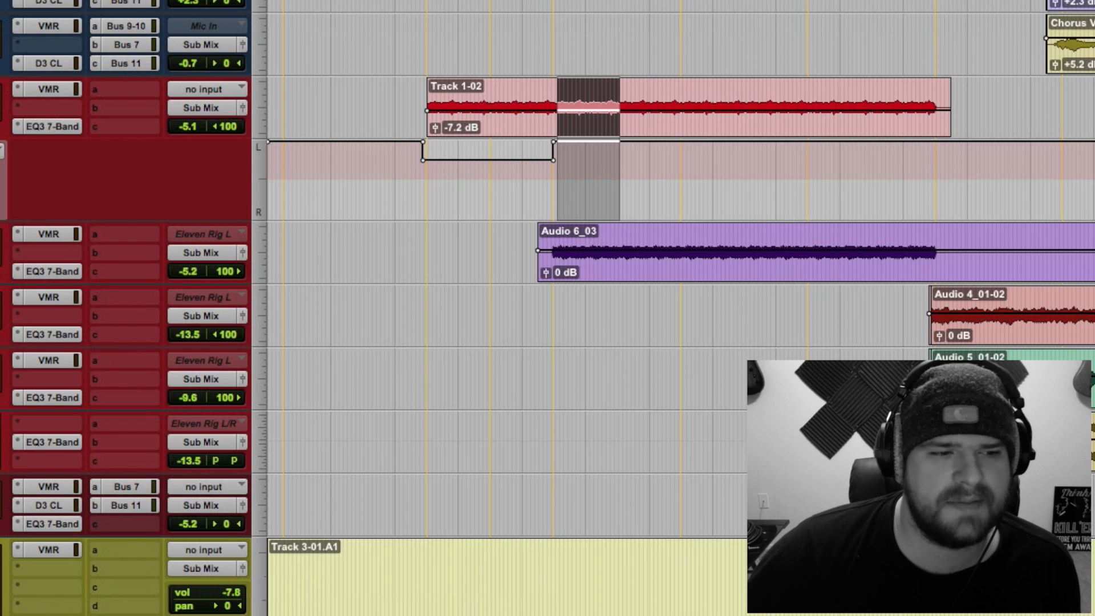
- Play Main GTX L from just before its first clip, with its track made taller and the intro part enlarged
{"action": "left_click", "coordinate": [420, 86]}
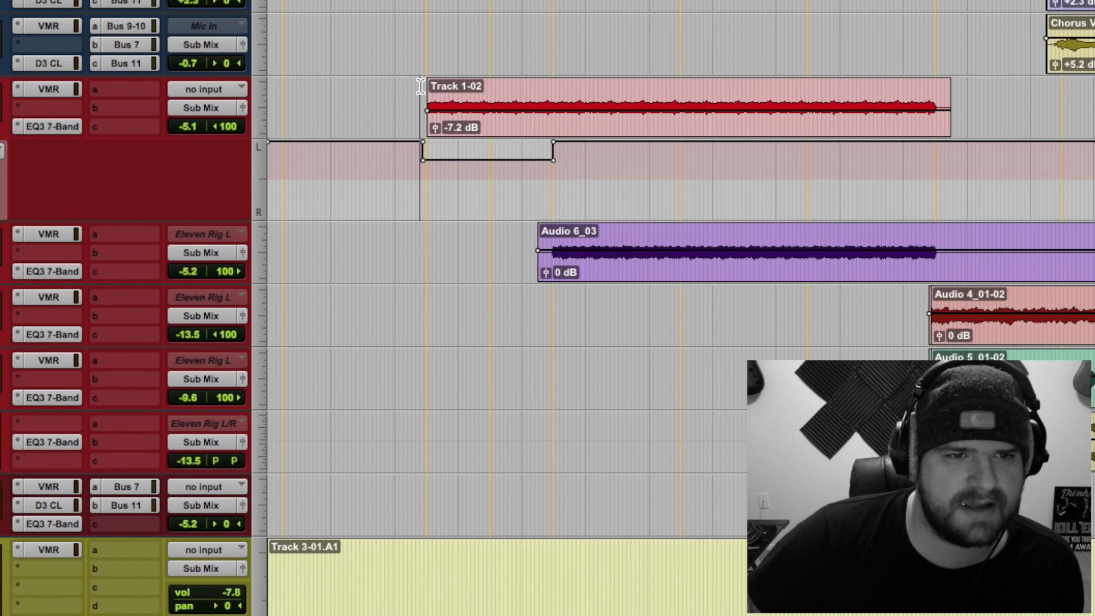
{"action": "key", "text": "space"}
{"action": "key", "text": "ctrl+Up"}
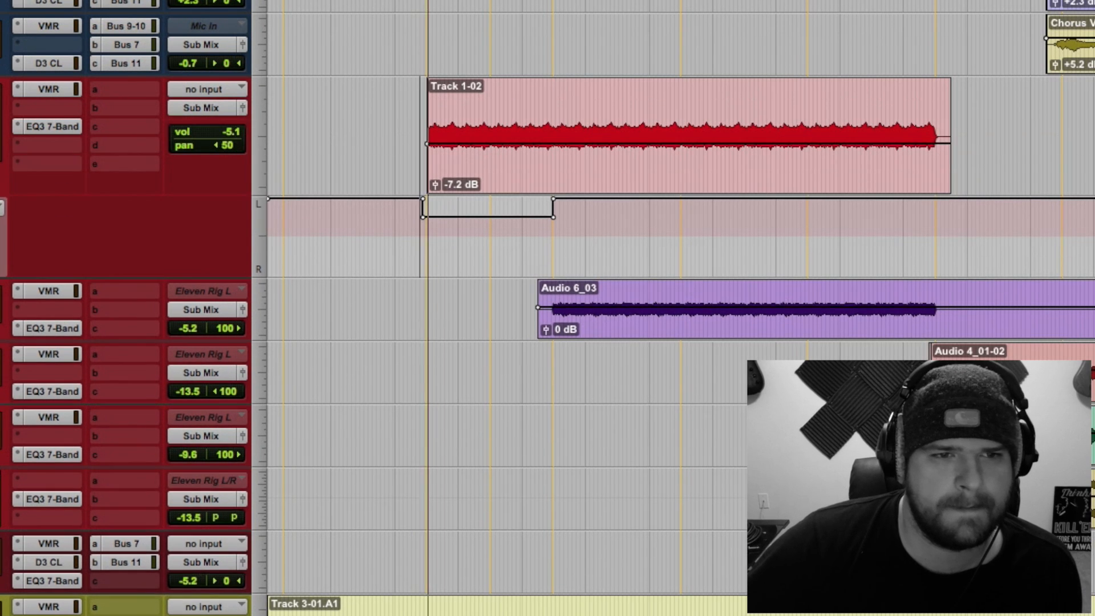
{"action": "key", "text": "t"}
{"action": "key", "text": "t"}
{"action": "key", "text": "t"}
{"action": "key", "text": "r"}
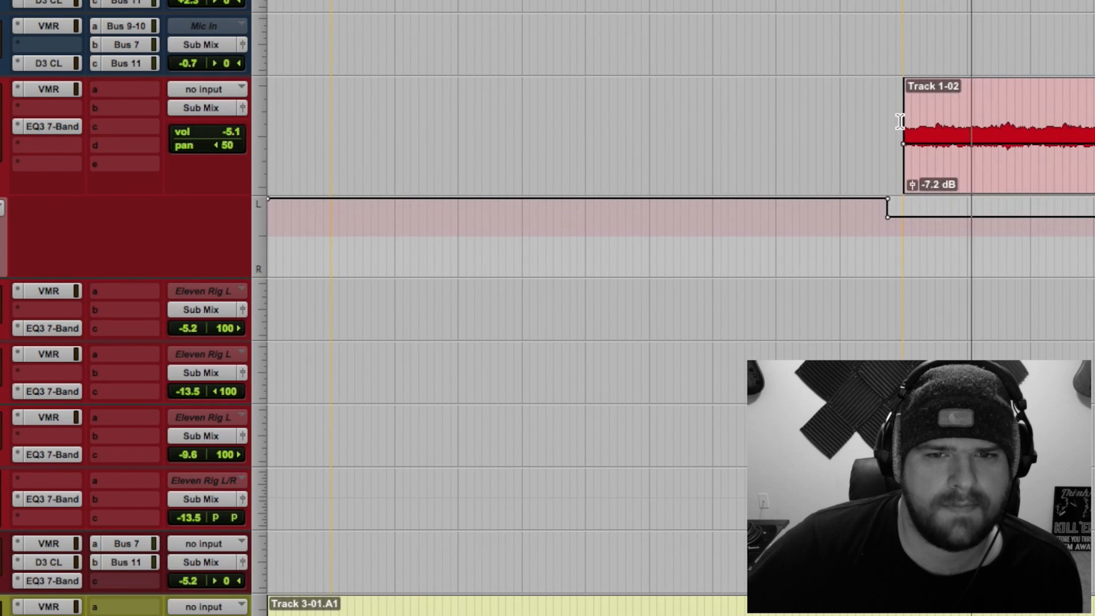
{"action": "scroll", "coordinate": [899, 121], "scroll_direction": "right", "scroll_amount": 4}
{"action": "scroll", "coordinate": [900, 121], "scroll_direction": "right", "scroll_amount": 2}
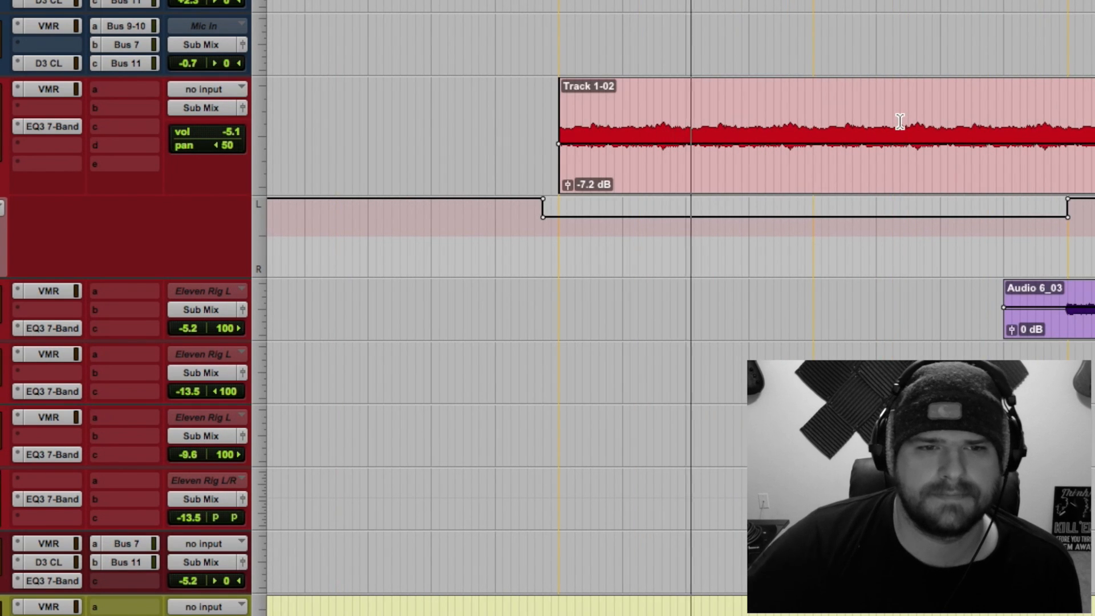
- Highlight the Main GTX L intro part and the start of Main GTX R, and make the Main GTX R track taller
{"action": "left_click_drag", "start_coordinate": [482, 117], "coordinate": [1076, 136]}
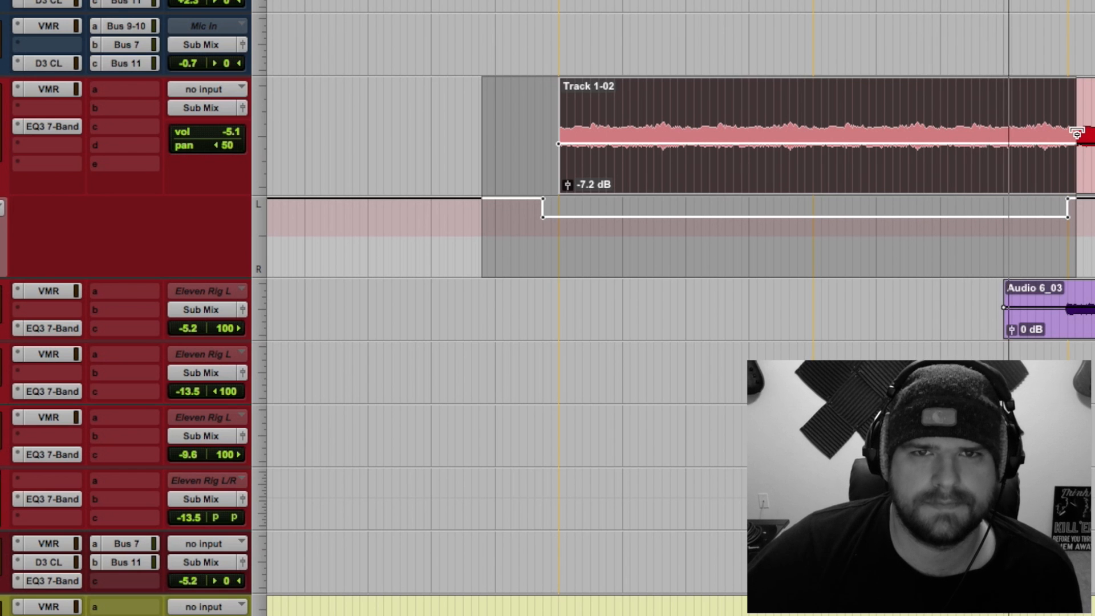
{"action": "left_click", "coordinate": [1075, 133]}
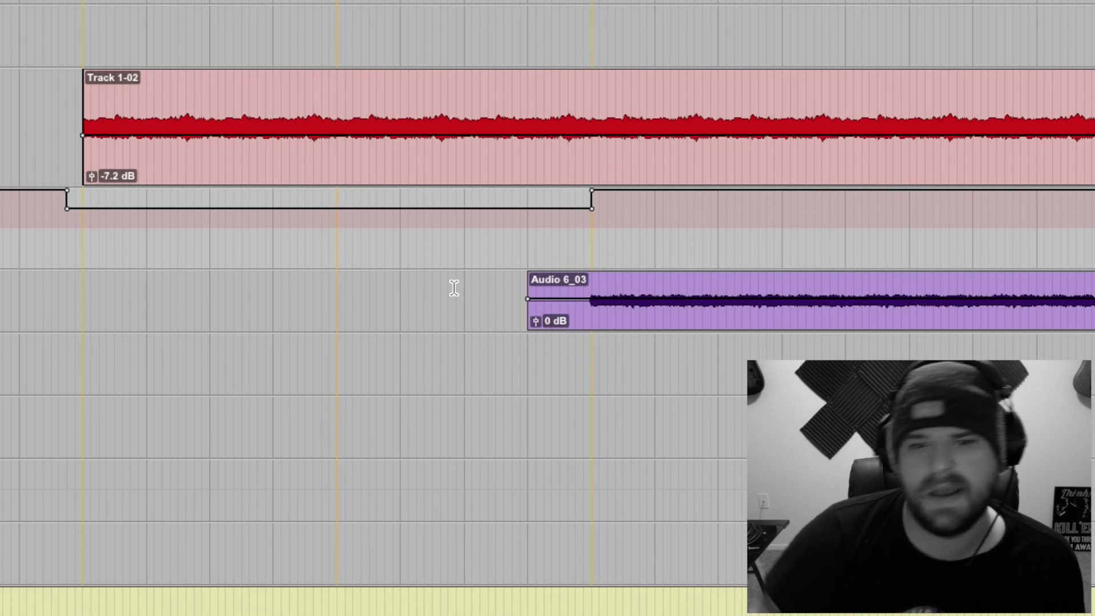
{"action": "left_click_drag", "start_coordinate": [489, 289], "coordinate": [619, 294]}
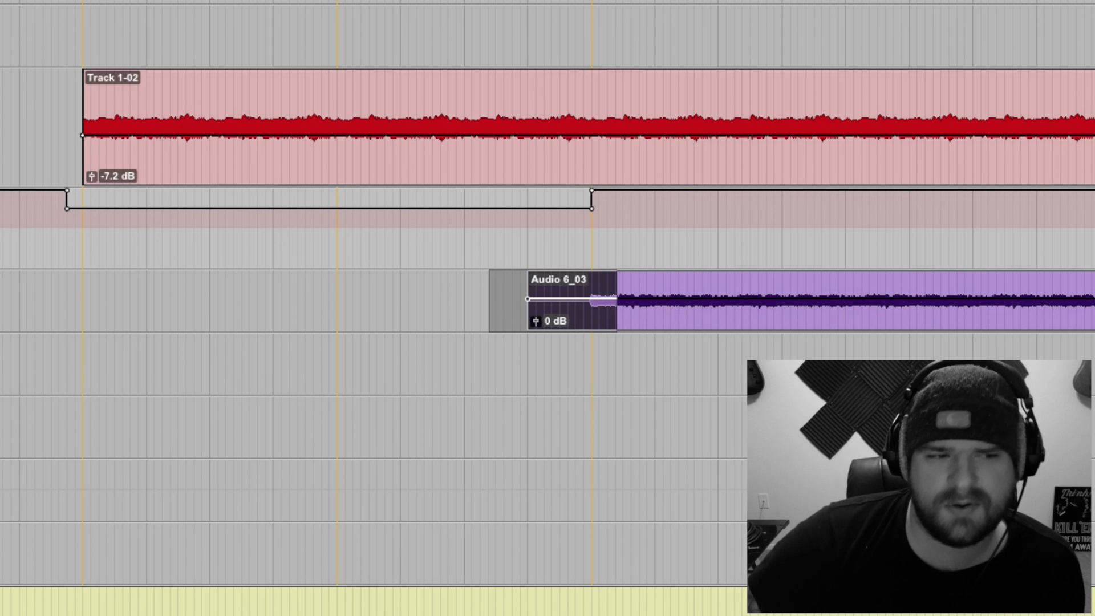
{"action": "key", "text": "ctrl+Up"}
{"action": "key", "text": "ctrl+Up"}
{"action": "key", "text": "ctrl+Up"}
{"action": "key", "text": "ctrl+Up"}
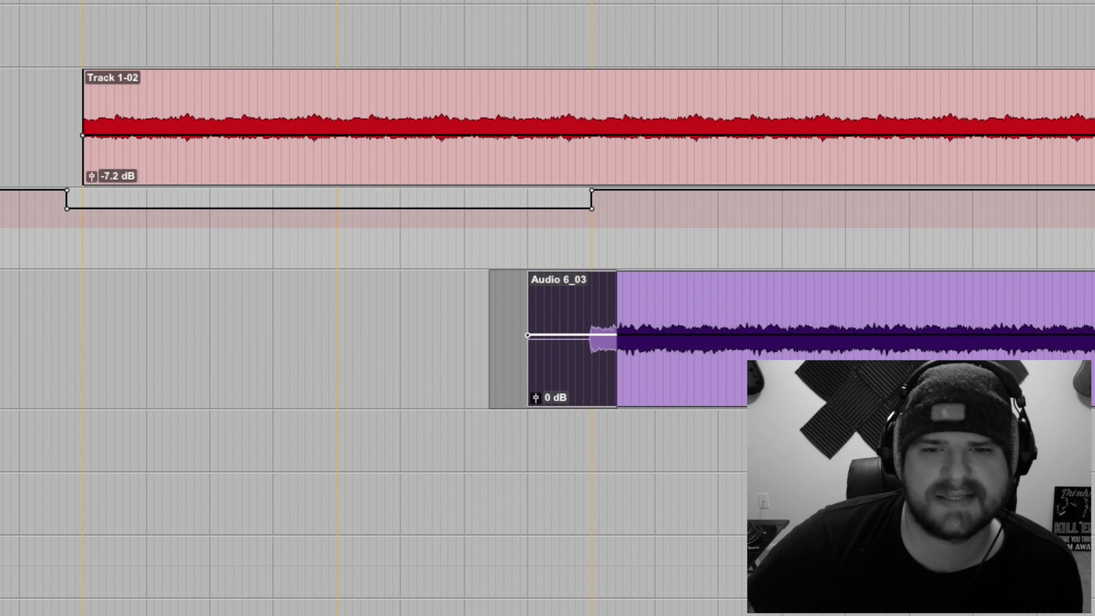
- Highlight both main guitar clips where Main GTX R enters and play across that point
{"action": "left_click", "coordinate": [507, 240]}
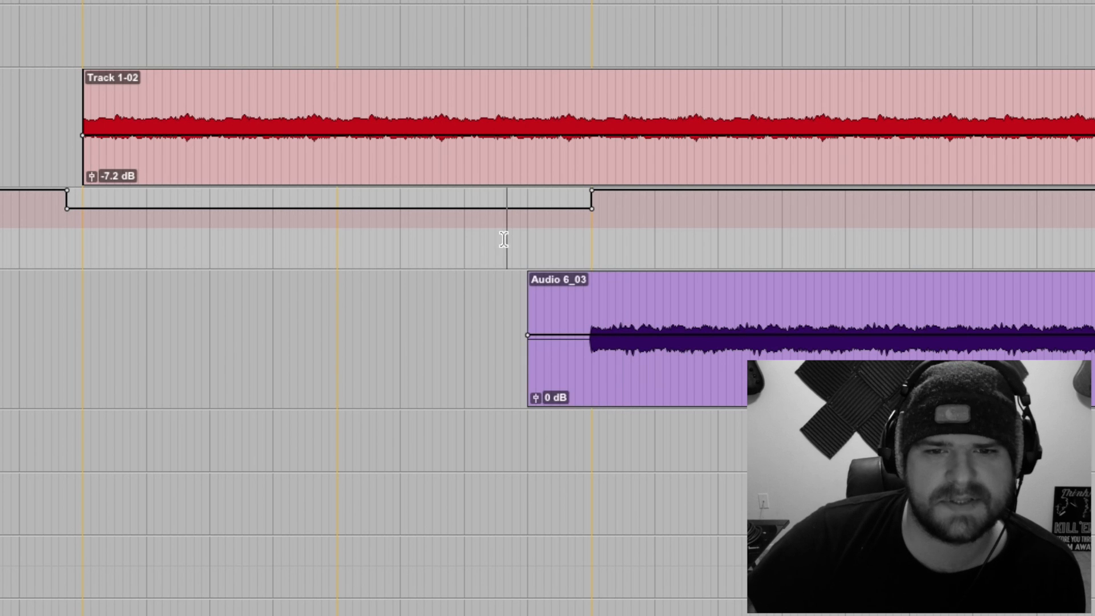
{"action": "left_click_drag", "start_coordinate": [496, 105], "coordinate": [626, 351]}
{"action": "left_click", "coordinate": [479, 90]}
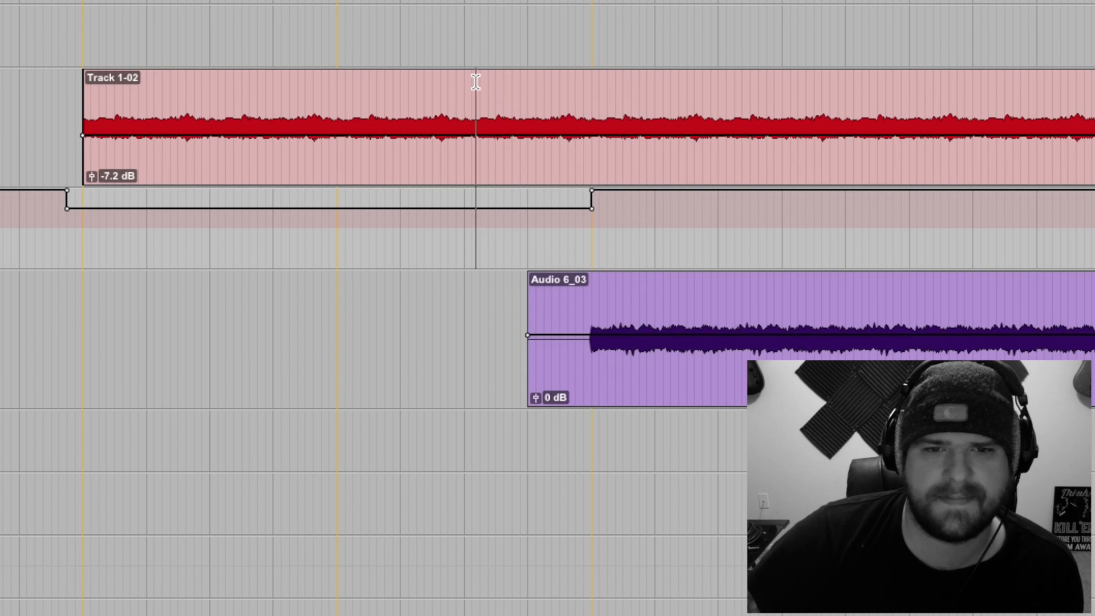
{"action": "key", "text": "space"}
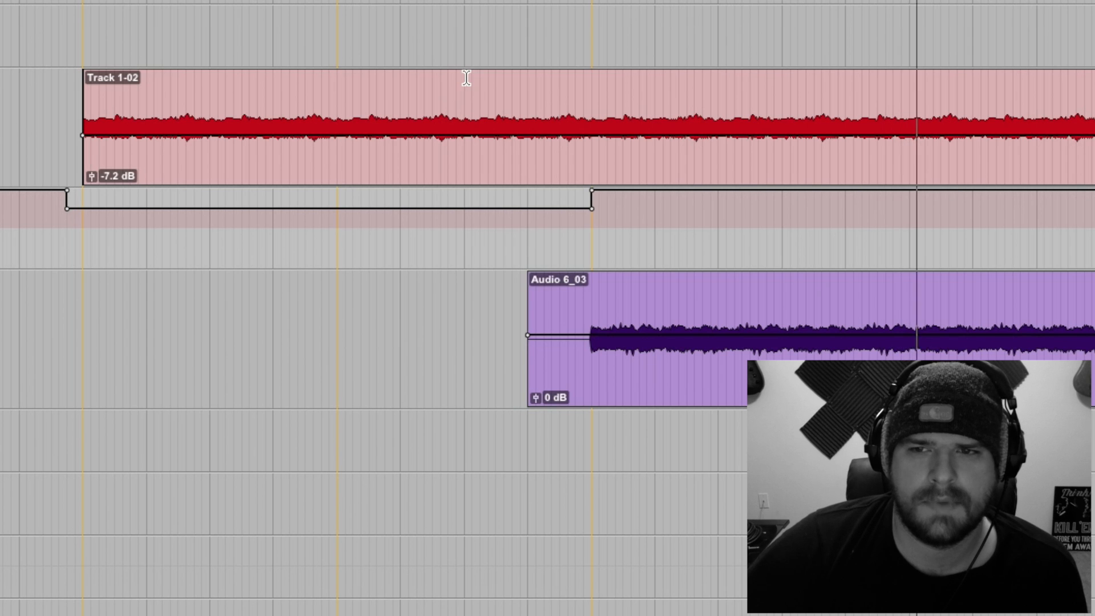
{"action": "key", "text": "space"}
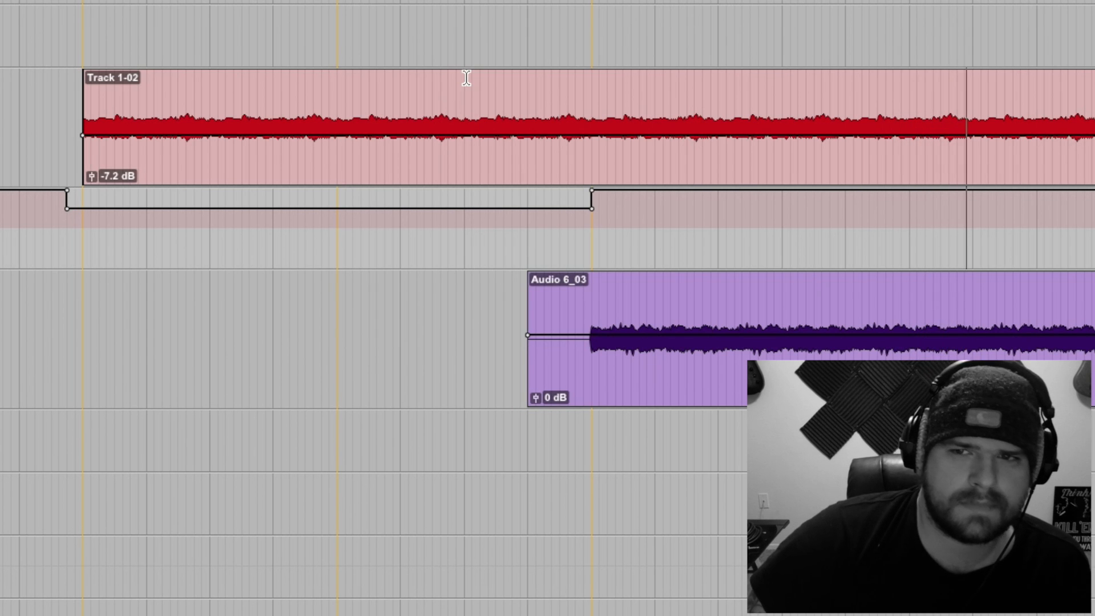
- Select the first Bass clip, make its track taller and set the playback position near the clip's start
{"action": "scroll", "coordinate": [466, 78], "scroll_direction": "down", "scroll_amount": 2}
{"action": "scroll", "coordinate": [466, 78], "scroll_direction": "right", "scroll_amount": 3}
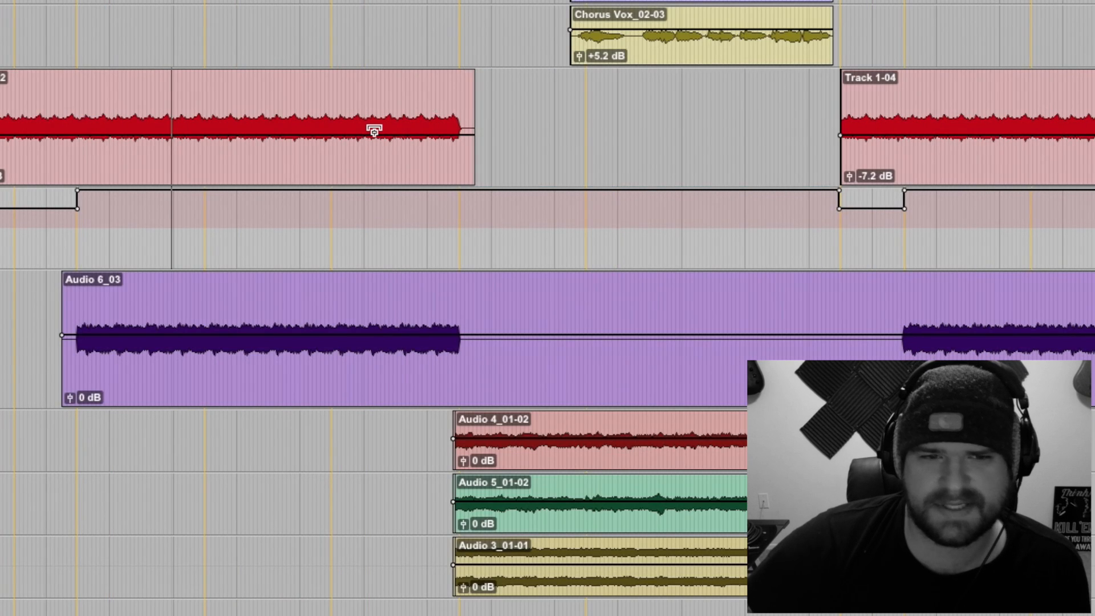
{"action": "scroll", "coordinate": [374, 127], "scroll_direction": "left", "scroll_amount": 3}
{"action": "scroll", "coordinate": [374, 127], "scroll_direction": "up", "scroll_amount": 5}
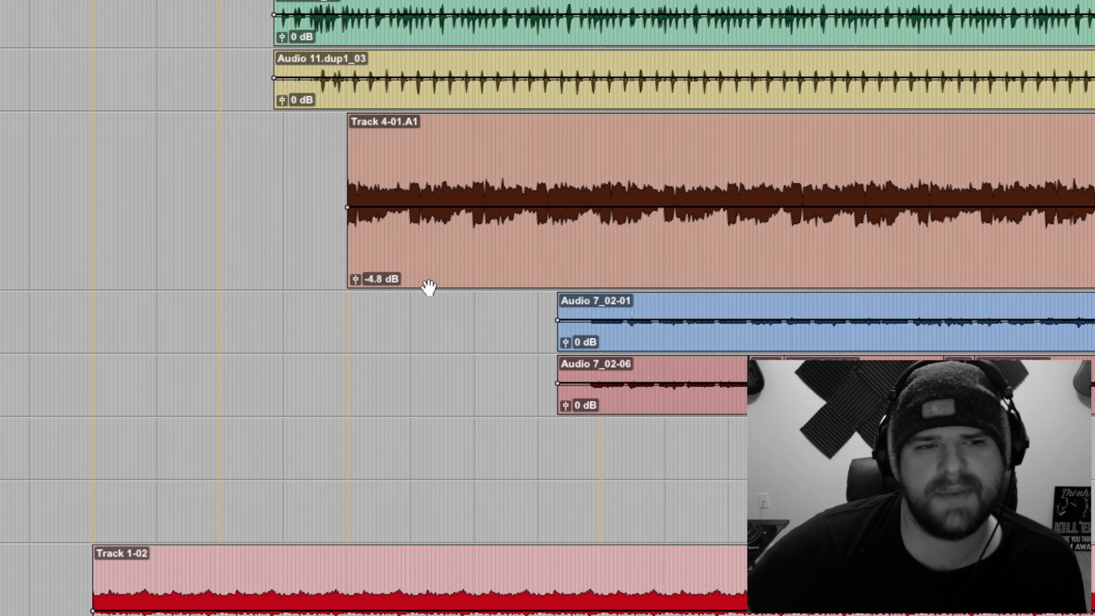
{"action": "left_click", "coordinate": [501, 262]}
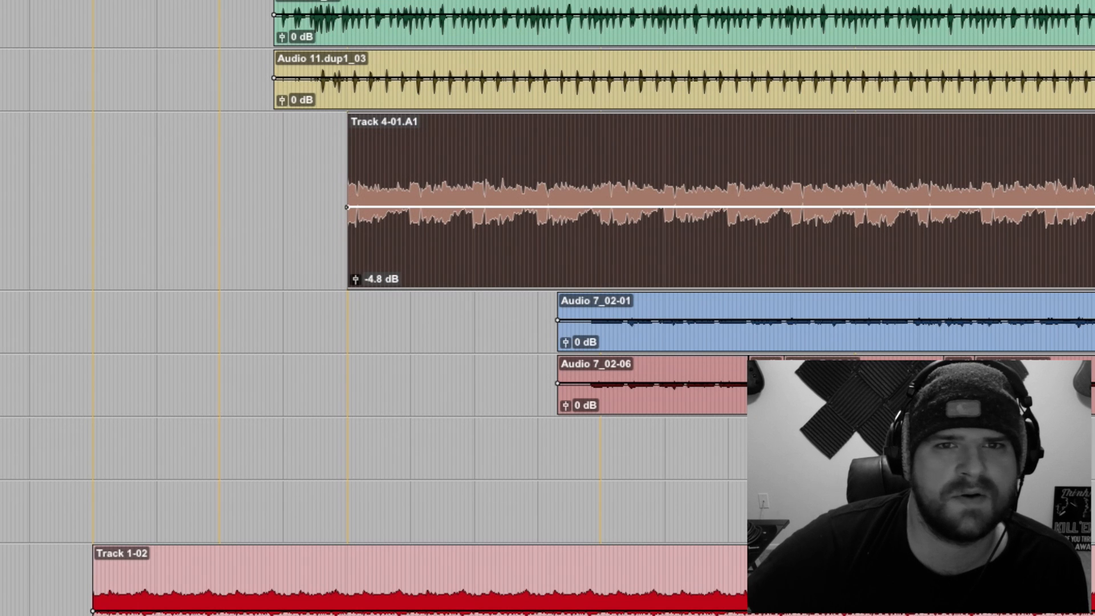
{"action": "key", "text": "ctrl+Up"}
{"action": "key", "text": "t"}
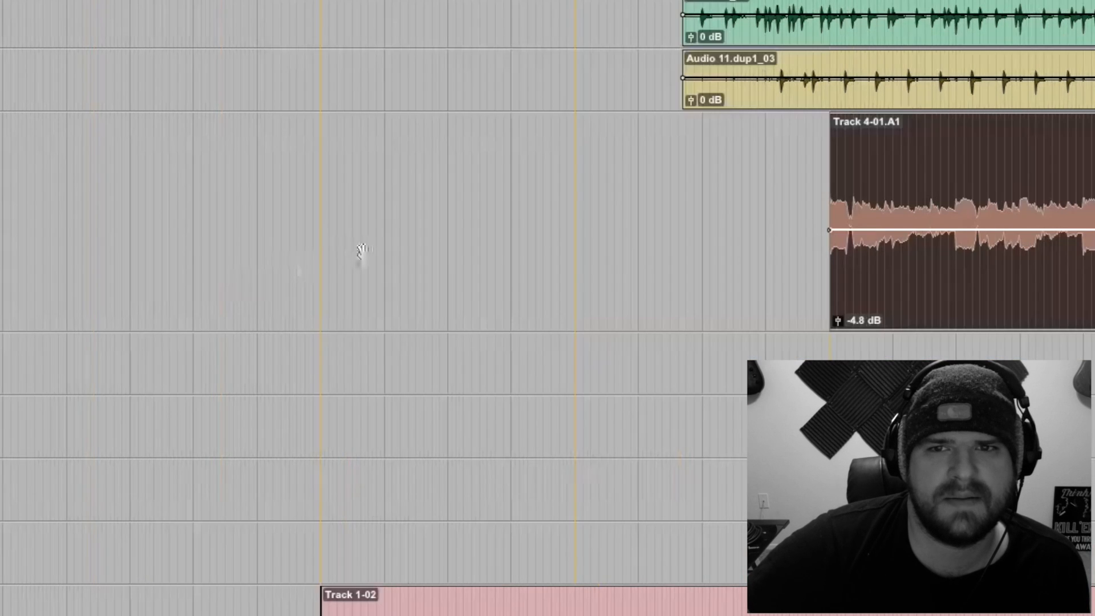
{"action": "scroll", "coordinate": [364, 253], "scroll_direction": "right", "scroll_amount": 10}
{"action": "left_click", "coordinate": [37, 153]}
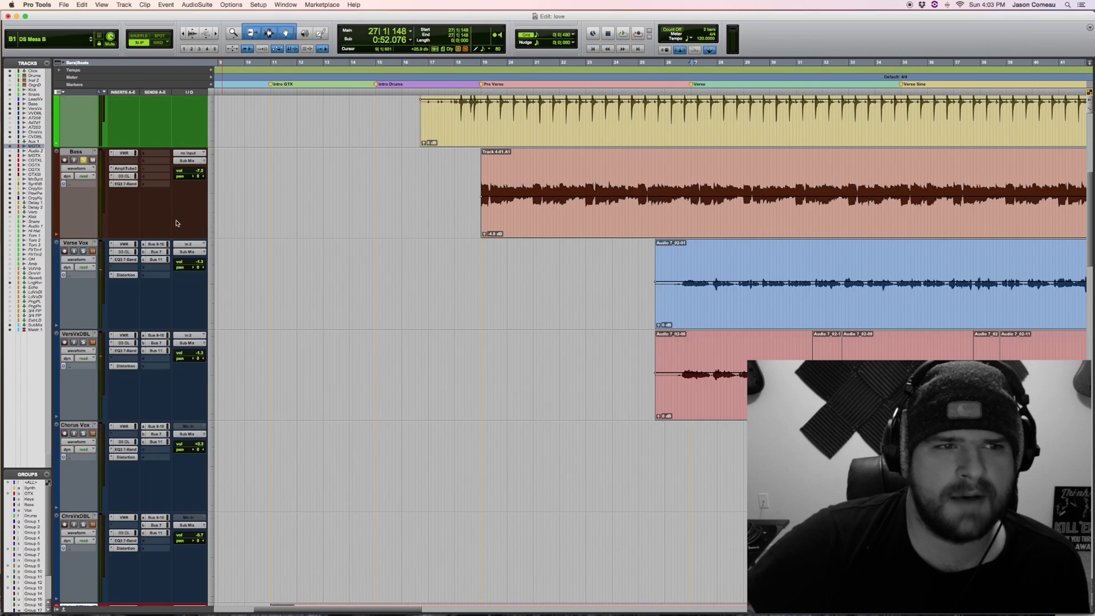
- Reduce all tracks to a small height and play from just before the Intro GTX section
{"action": "left_click_drag", "start_coordinate": [181, 200], "coordinate": [196, 183]}
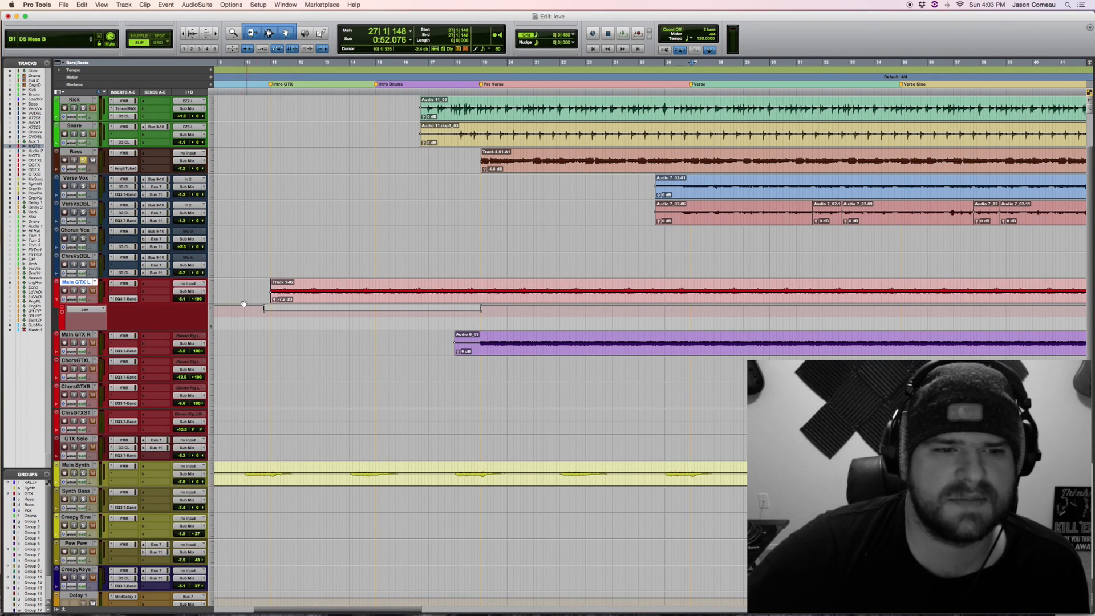
{"action": "scroll", "coordinate": [240, 289], "scroll_direction": "left", "scroll_amount": 5}
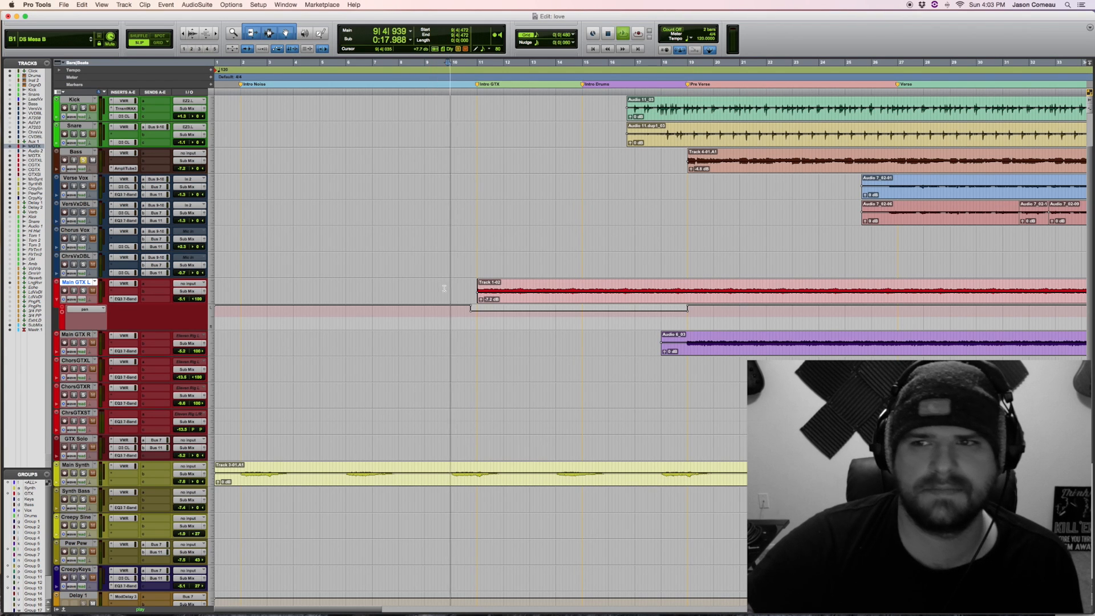
{"action": "key", "text": "space"}
- Unsolo the Bass track, resume playback before Intro GTX, and mute the Verse Vox and VersVxDBL tracks
{"action": "left_click", "coordinate": [83, 160]}
{"action": "key", "text": "space"}
{"action": "left_click", "coordinate": [92, 186]}
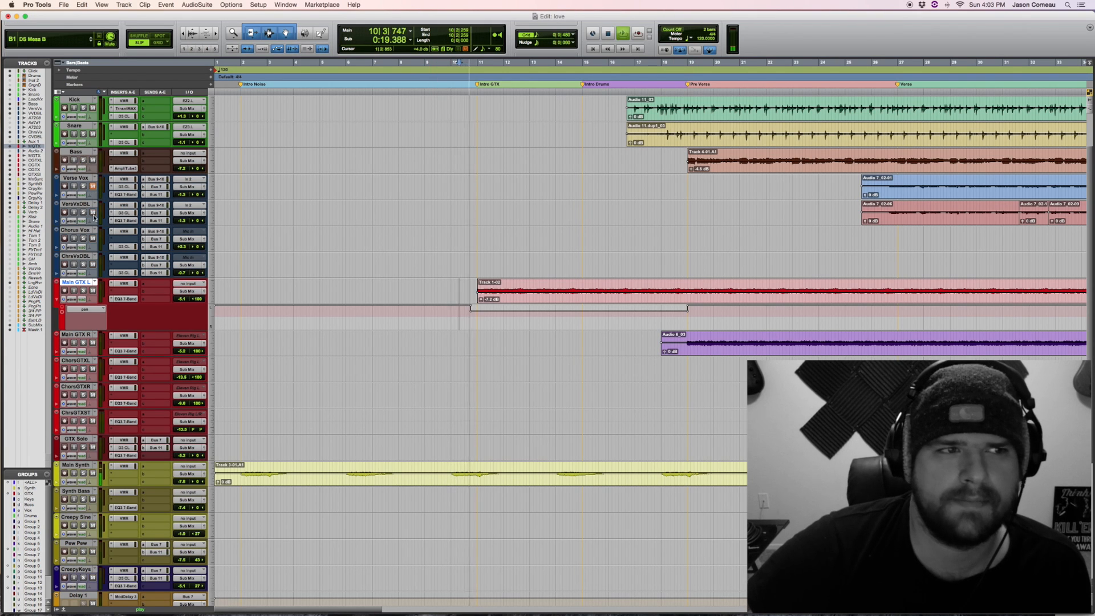
{"action": "left_click", "coordinate": [93, 212]}
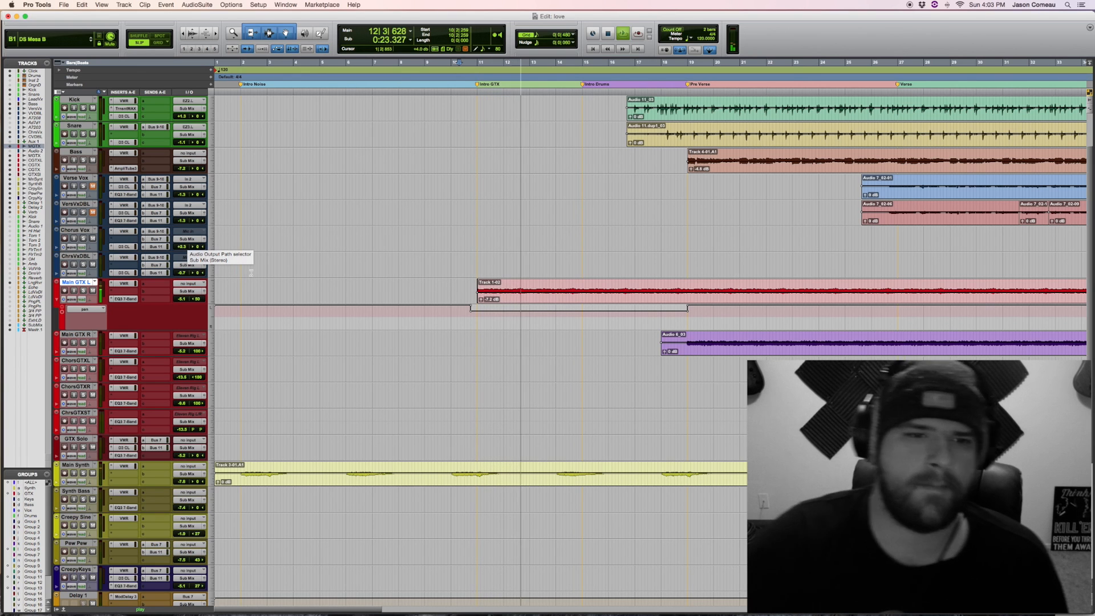
- Highlight the start of the Main GTX L clip during playback and follow the song into the Verse
{"action": "left_click_drag", "start_coordinate": [469, 292], "coordinate": [653, 294]}
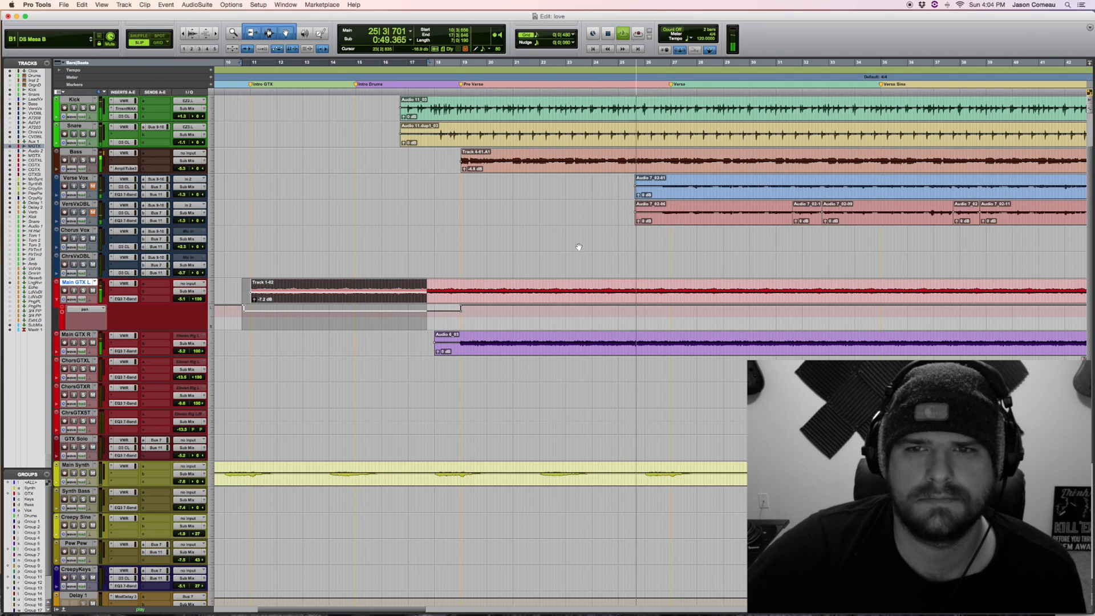
{"action": "scroll", "coordinate": [579, 247], "scroll_direction": "right", "scroll_amount": 5}
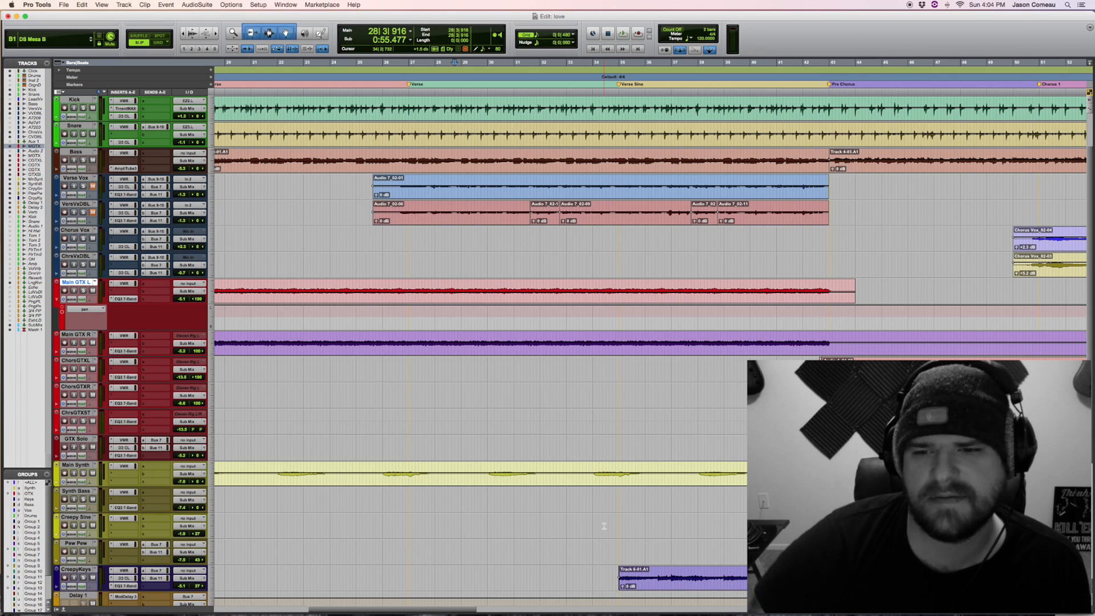
- Make the CreepyKeys track taller and highlight its first clip across the Verse Sine section
{"action": "scroll", "coordinate": [489, 535], "scroll_direction": "down", "scroll_amount": 2}
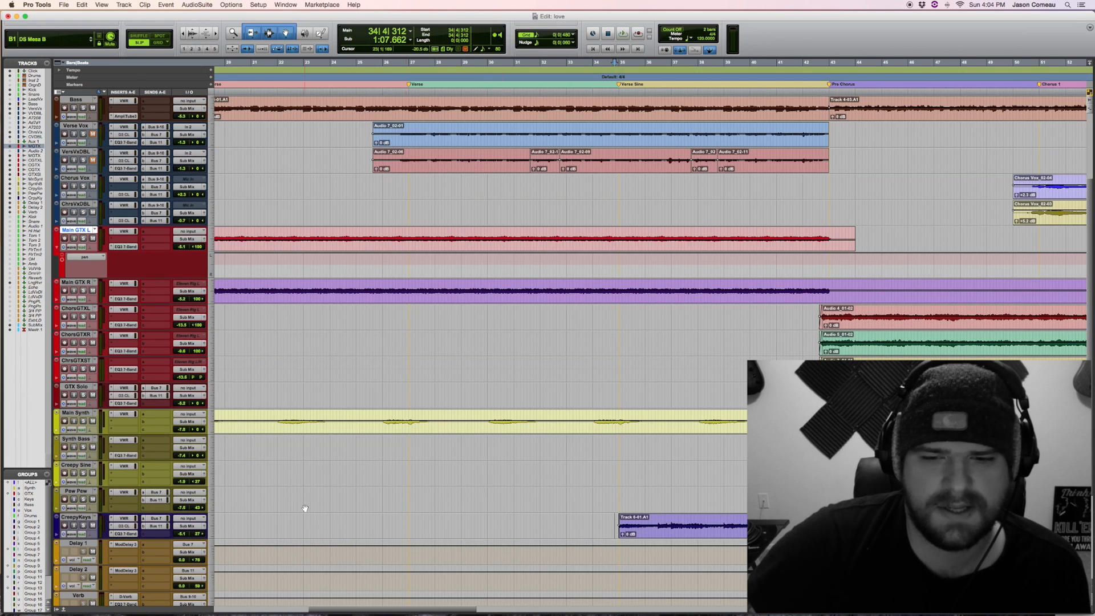
{"action": "left_click_drag", "start_coordinate": [145, 569], "coordinate": [145, 578]}
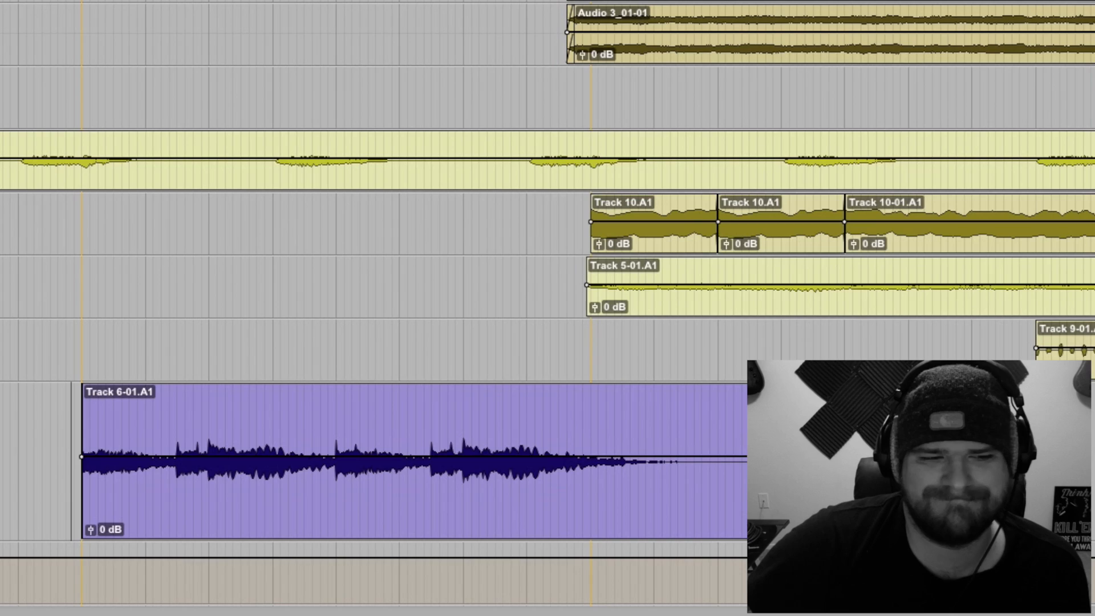
{"action": "left_click_drag", "start_coordinate": [43, 411], "coordinate": [599, 427]}
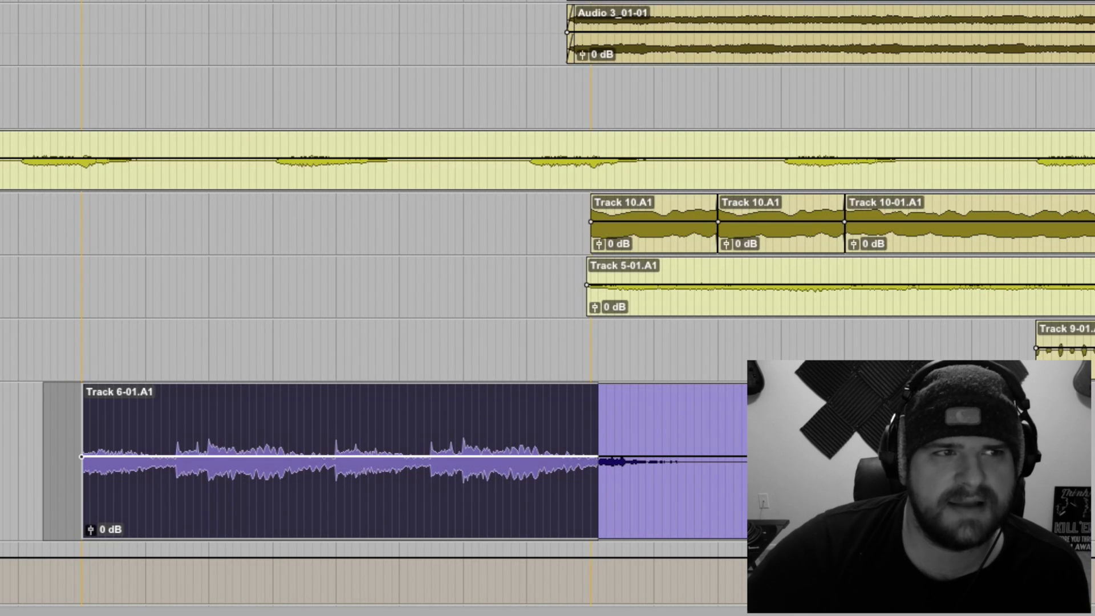
{"action": "left_click", "coordinate": [24, 418]}
{"action": "scroll", "coordinate": [24, 418], "scroll_direction": "right", "scroll_amount": 5}
{"action": "left_click", "coordinate": [32, 474], "text": "shift"}
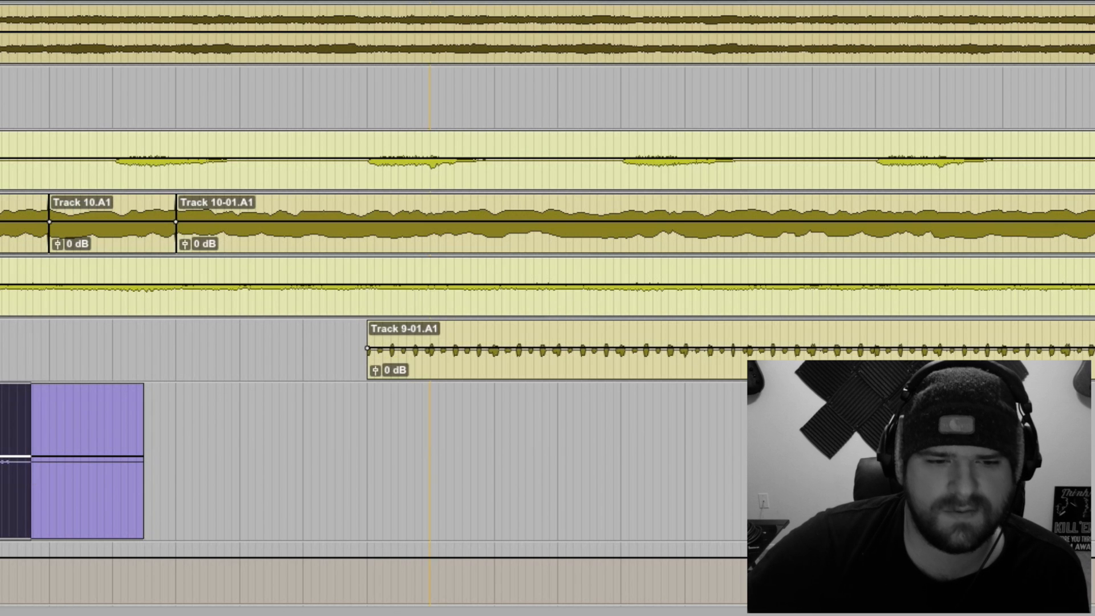
- Play the CreepyKeys part from just before its first clip up to the Pre Chorus
{"action": "left_click", "coordinate": [47, 410]}
{"action": "key", "text": "space"}
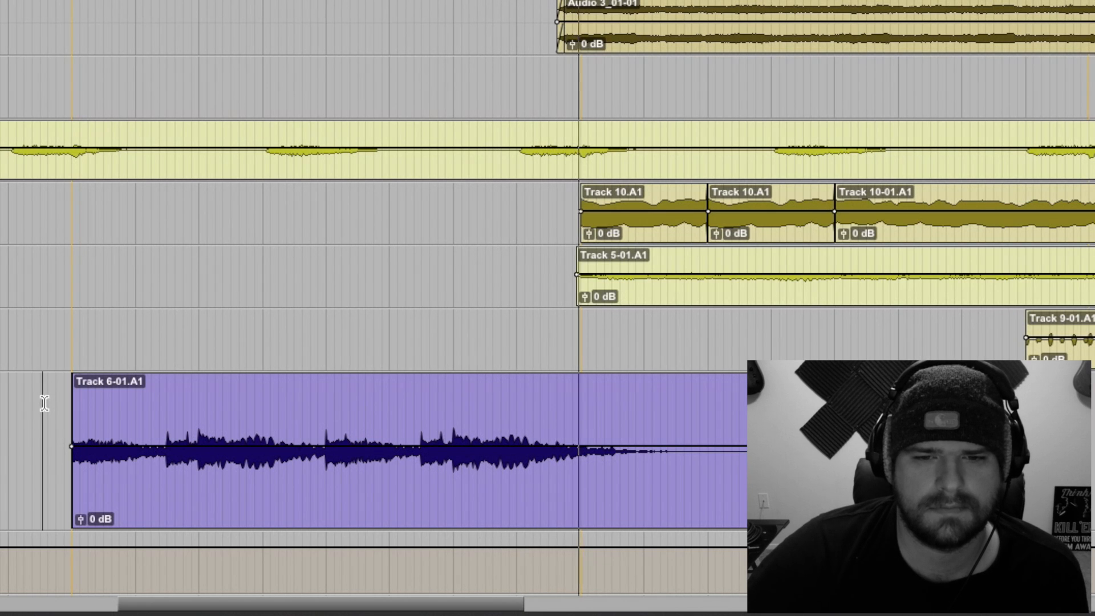
{"action": "key", "text": "space"}
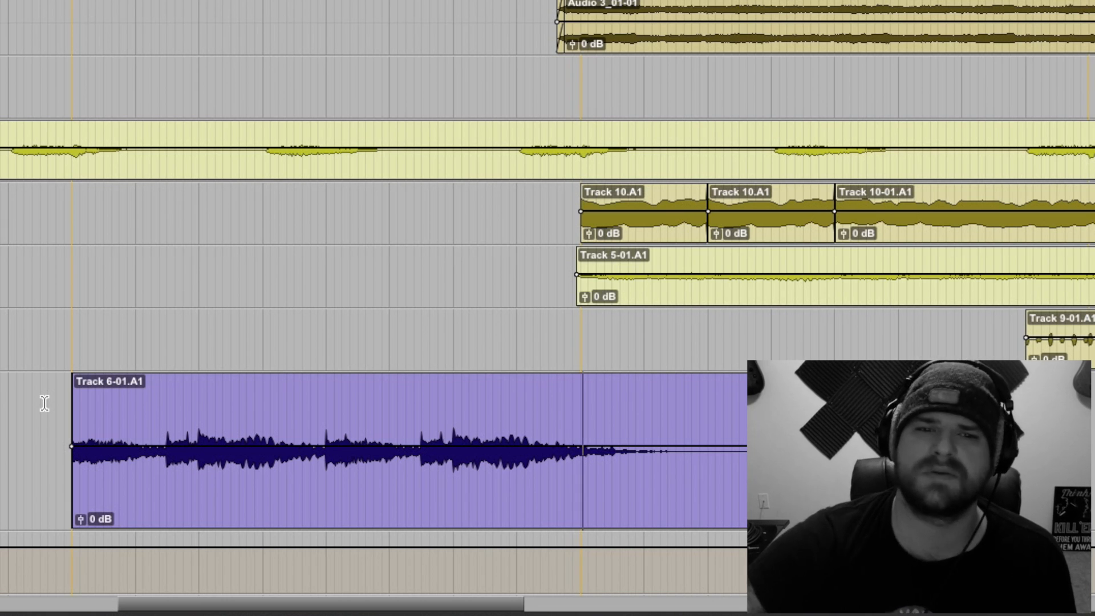
- Play the song from about bar 33 through the Verse Sine section and stop at the Pre Chorus
{"action": "scroll", "coordinate": [227, 351], "scroll_direction": "left", "scroll_amount": 10}
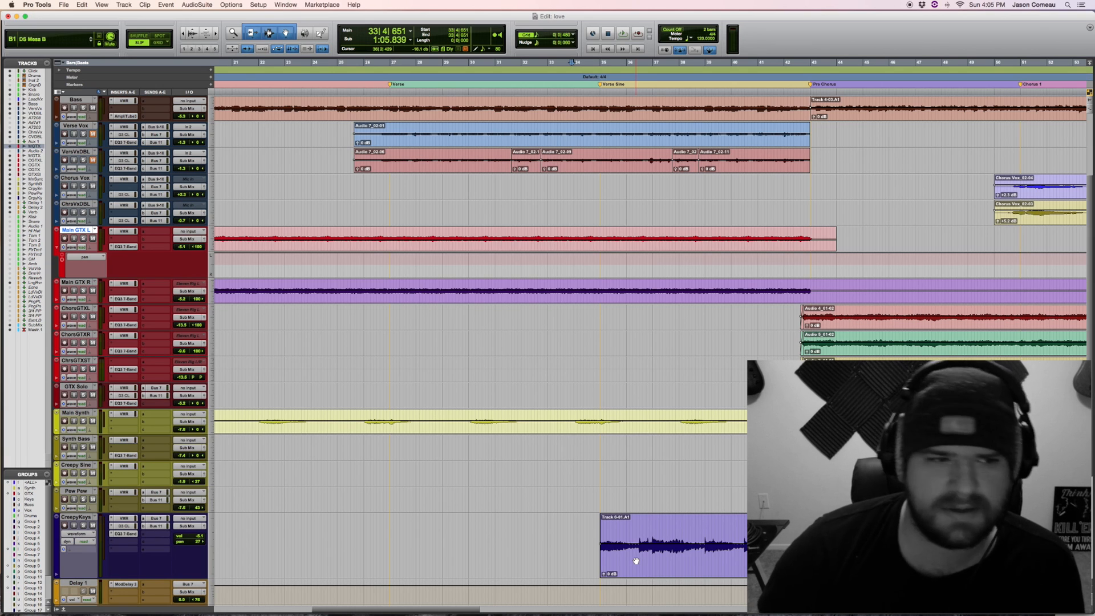
{"action": "scroll", "coordinate": [635, 561], "scroll_direction": "down", "scroll_amount": 5}
{"action": "scroll", "coordinate": [630, 560], "scroll_direction": "down", "scroll_amount": 3}
{"action": "scroll", "coordinate": [601, 374], "scroll_direction": "up", "scroll_amount": 3}
{"action": "scroll", "coordinate": [601, 374], "scroll_direction": "right", "scroll_amount": 5}
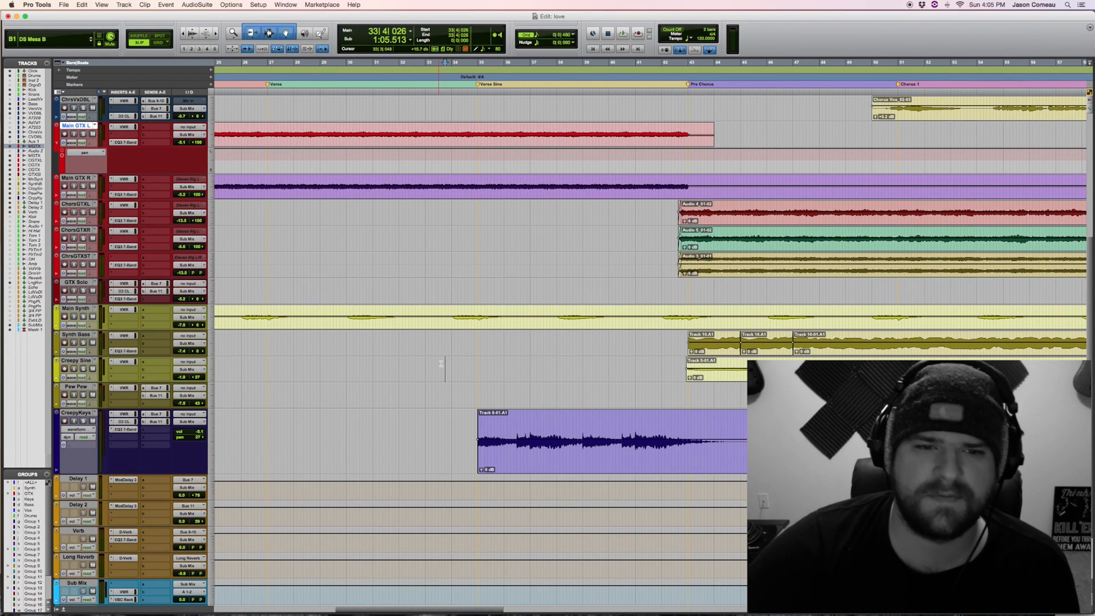
{"action": "key", "text": "space"}
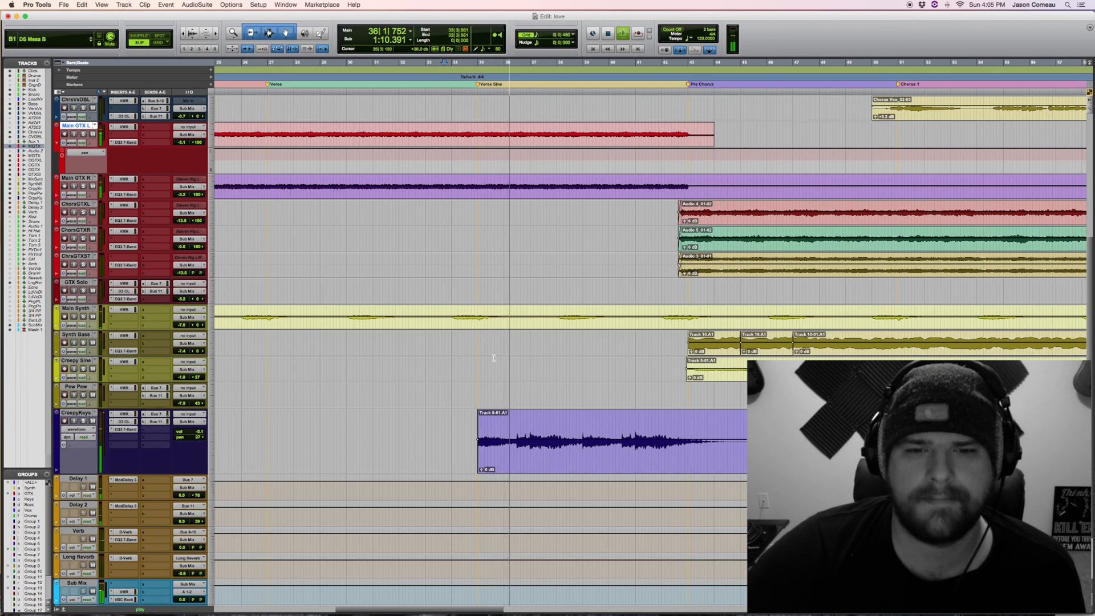
{"action": "scroll", "coordinate": [495, 358], "scroll_direction": "up", "scroll_amount": 6}
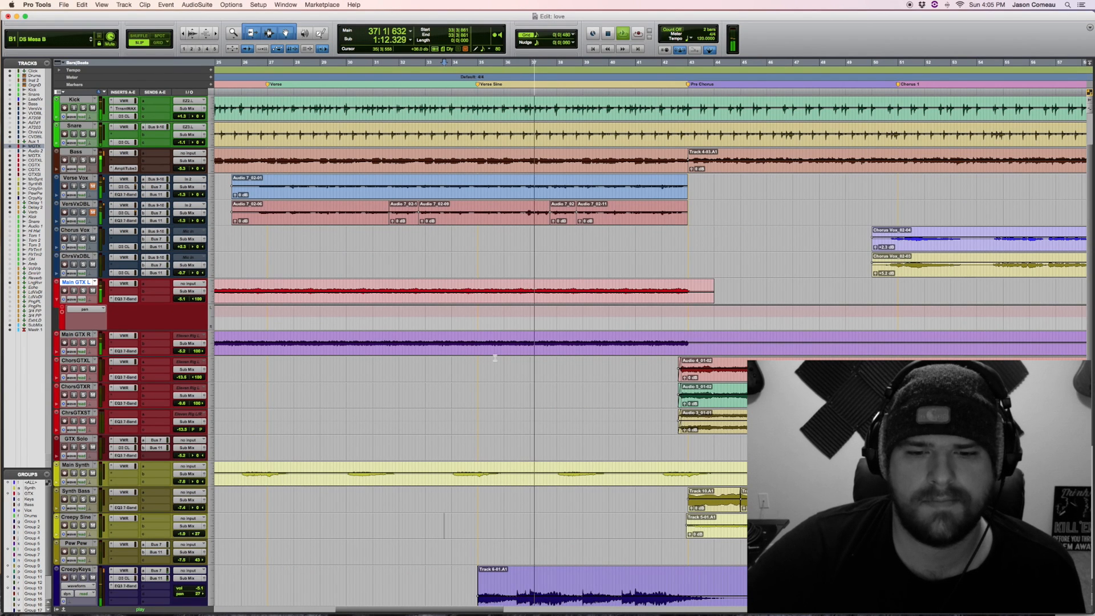
{"action": "scroll", "coordinate": [495, 358], "scroll_direction": "down", "scroll_amount": 1}
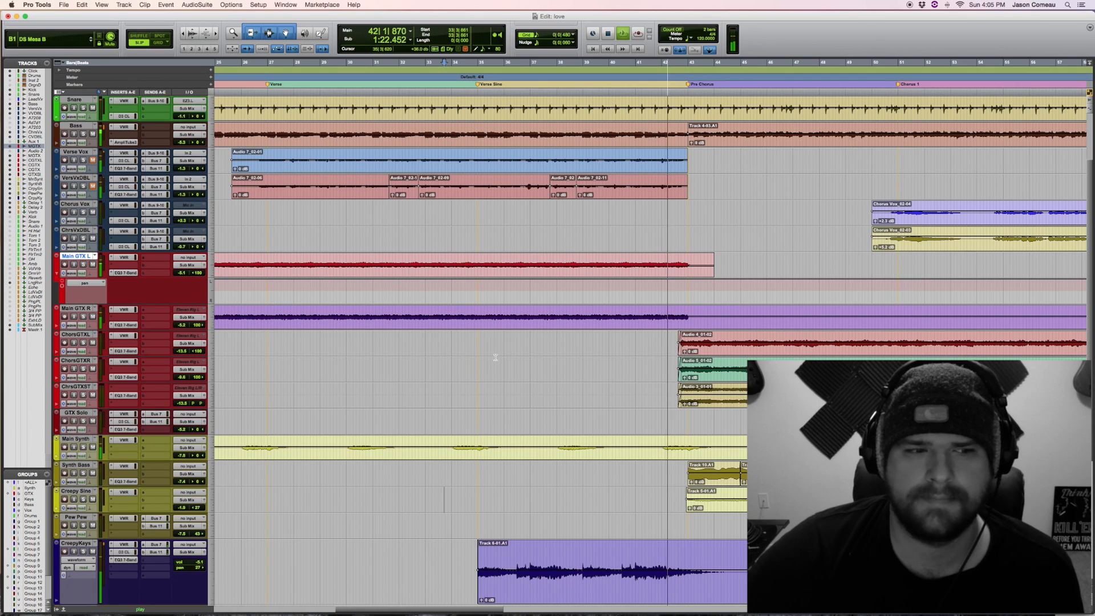
{"action": "key", "text": "space"}
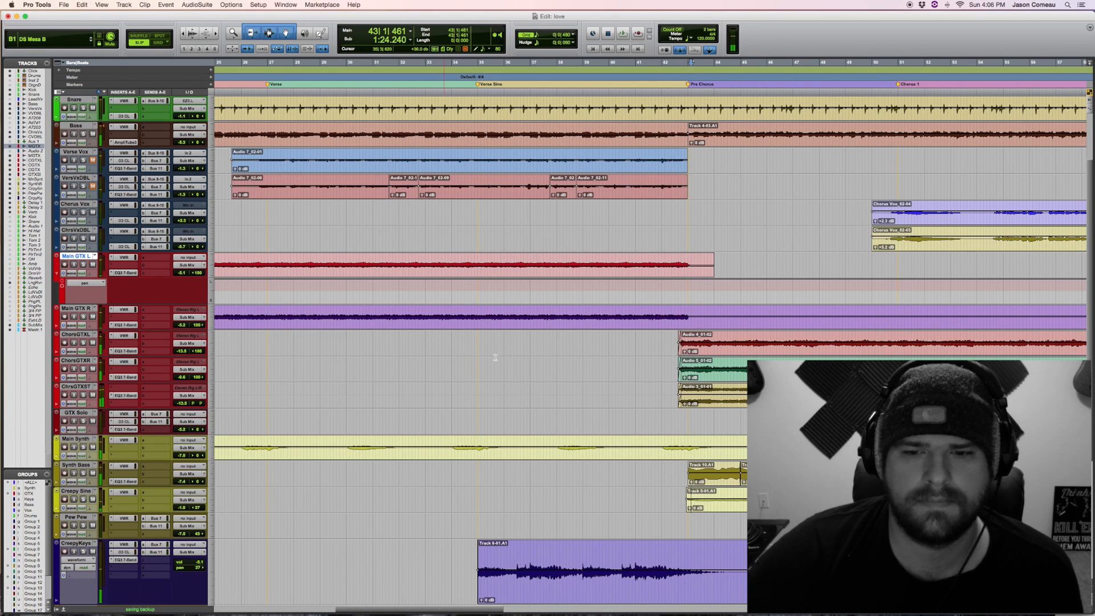
- Make the Verse Vox and VersVxDBL tracks taller and trim the start of each track's first verse clip to about bar 26|3
{"action": "scroll", "coordinate": [430, 221], "scroll_direction": "left", "scroll_amount": 3}
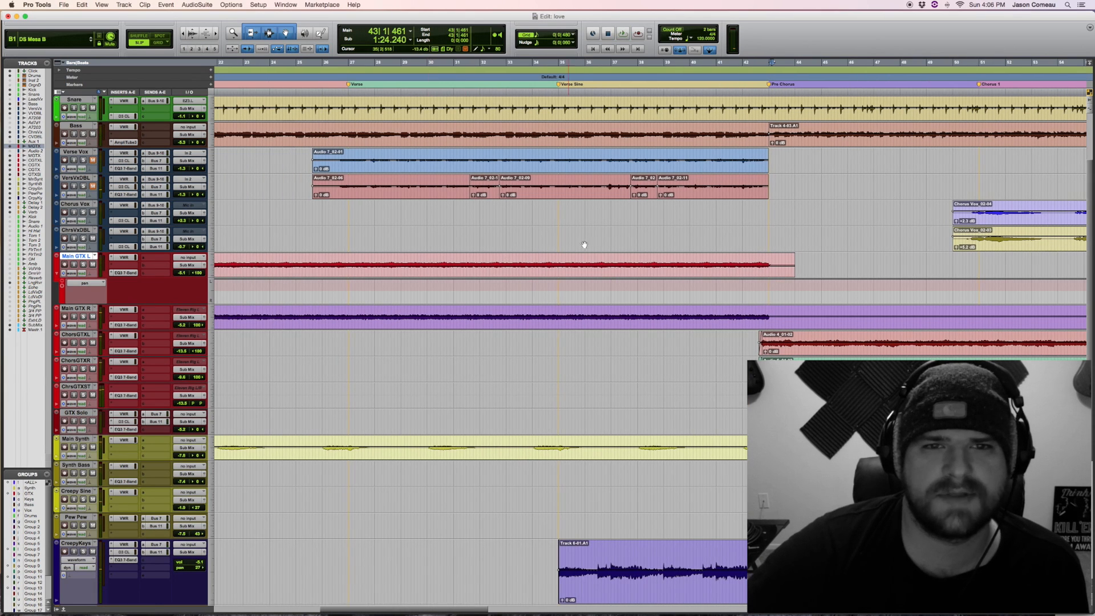
{"action": "scroll", "coordinate": [485, 409], "scroll_direction": "up", "scroll_amount": 3}
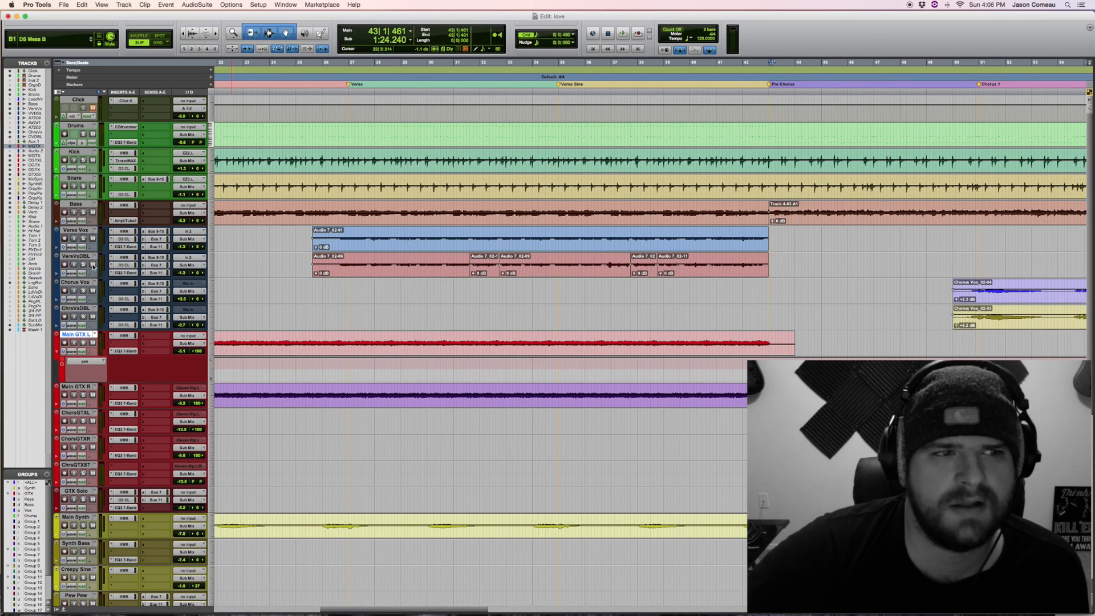
{"action": "left_click_drag", "start_coordinate": [97, 274], "coordinate": [98, 340]}
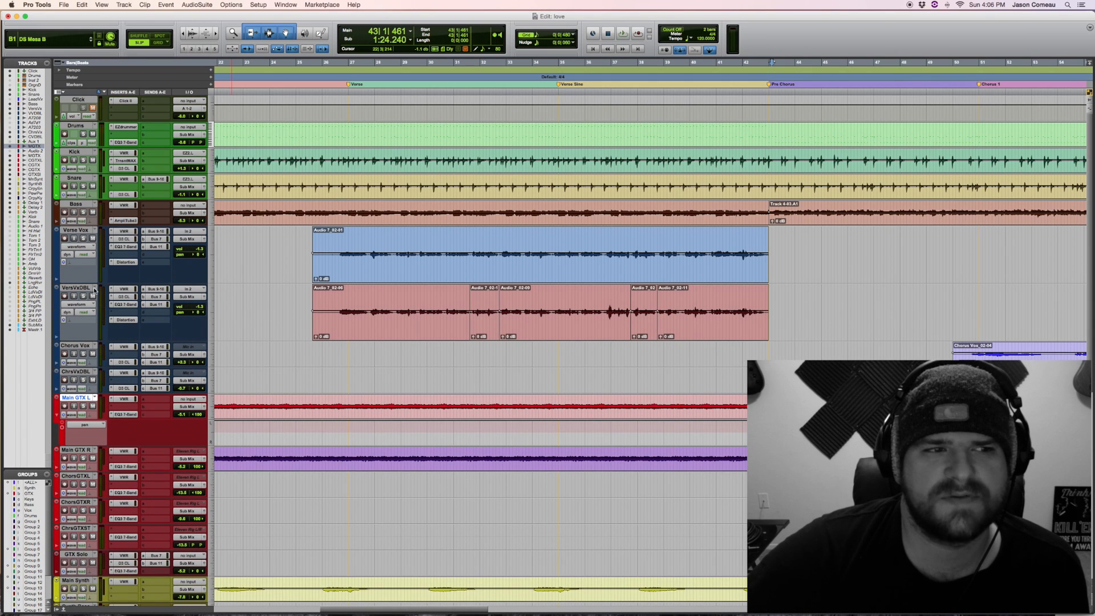
{"action": "left_click_drag", "start_coordinate": [96, 282], "coordinate": [97, 291]}
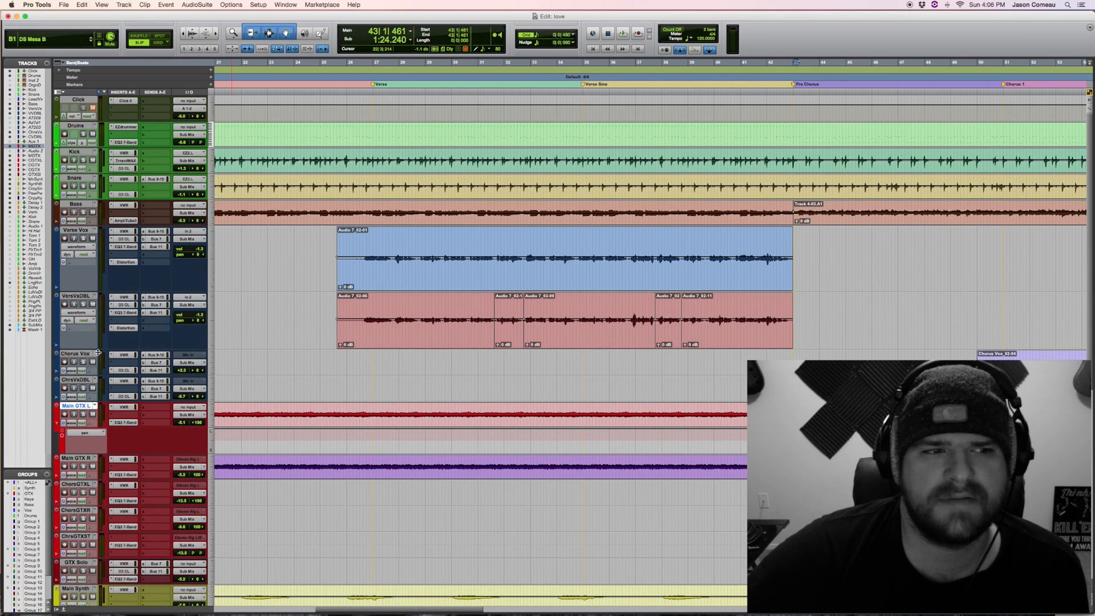
{"action": "left_click_drag", "start_coordinate": [98, 352], "coordinate": [98, 357]}
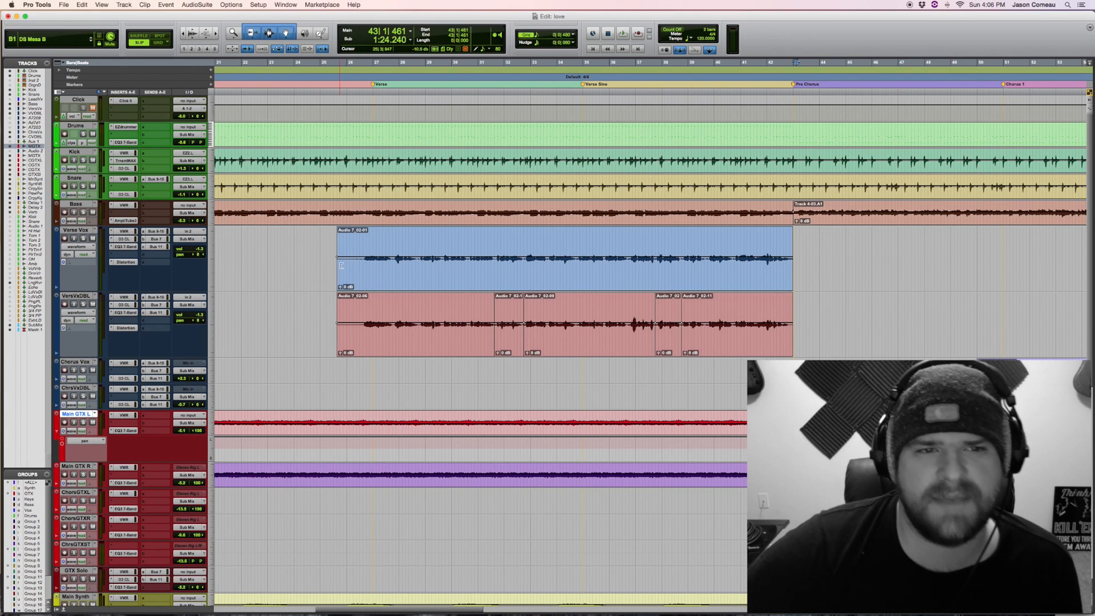
{"action": "left_click_drag", "start_coordinate": [341, 266], "coordinate": [367, 265]}
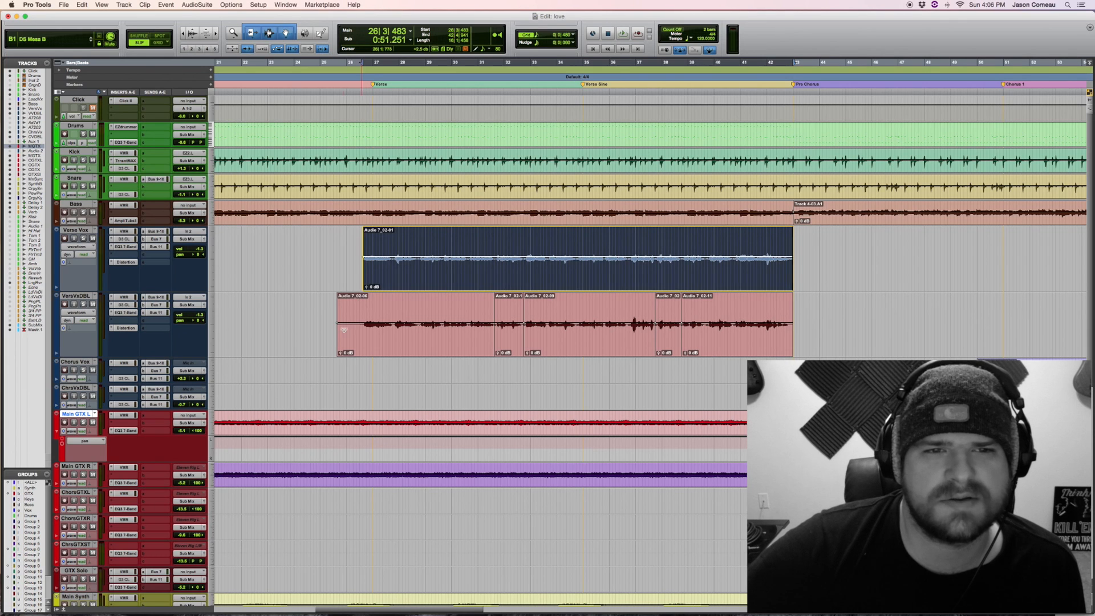
{"action": "left_click_drag", "start_coordinate": [344, 329], "coordinate": [363, 328]}
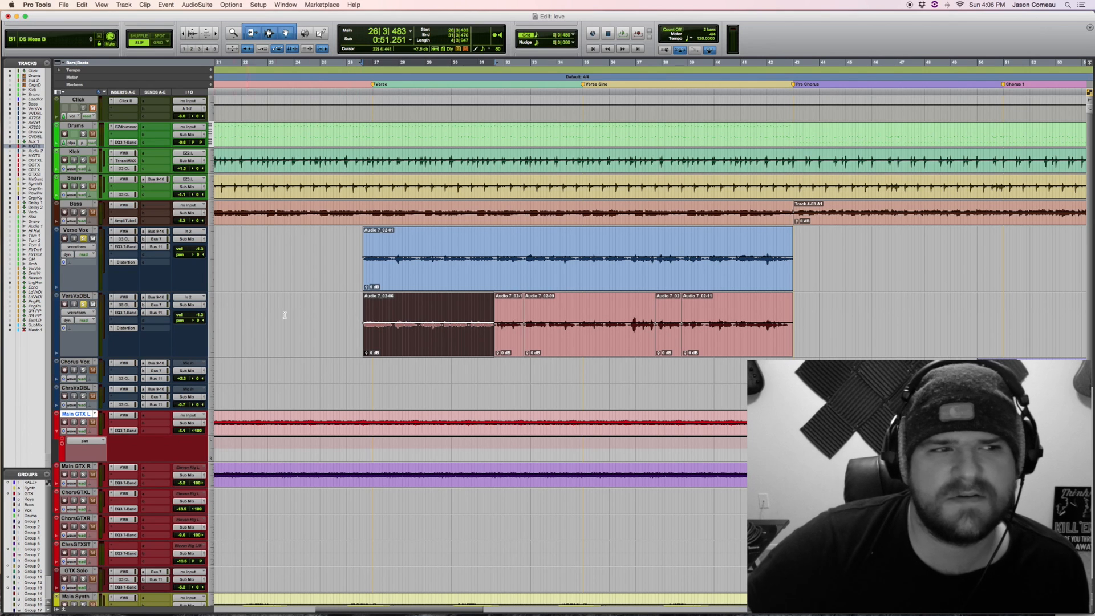
- Open the Distortion insert on the Verse Vox track to show its settings, and close the plug-in window
{"action": "left_click", "coordinate": [125, 262]}
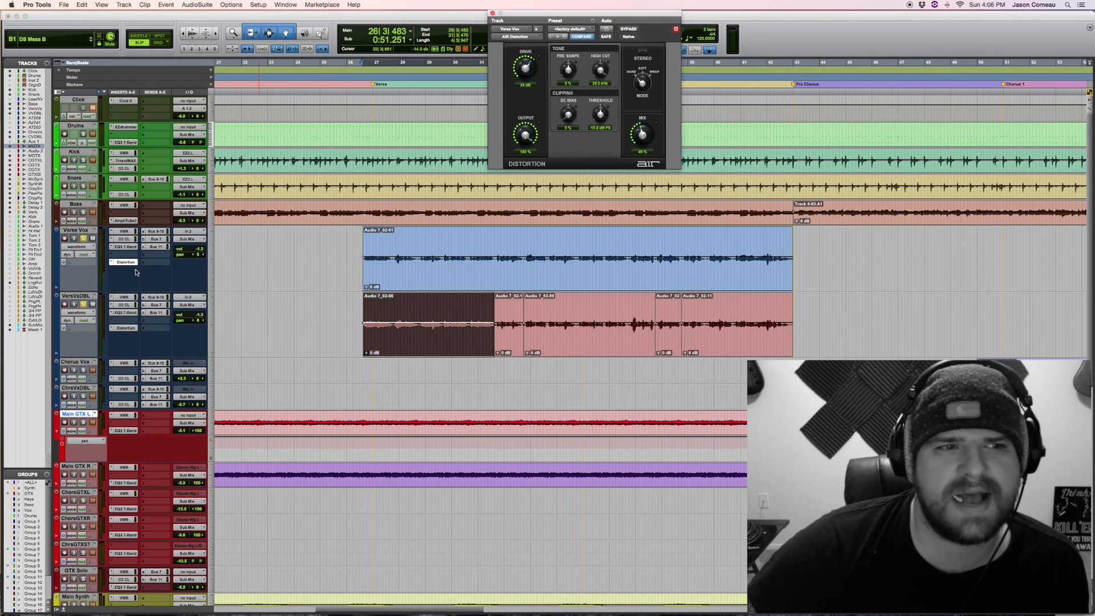
{"action": "left_click_drag", "start_coordinate": [554, 16], "coordinate": [240, 139]}
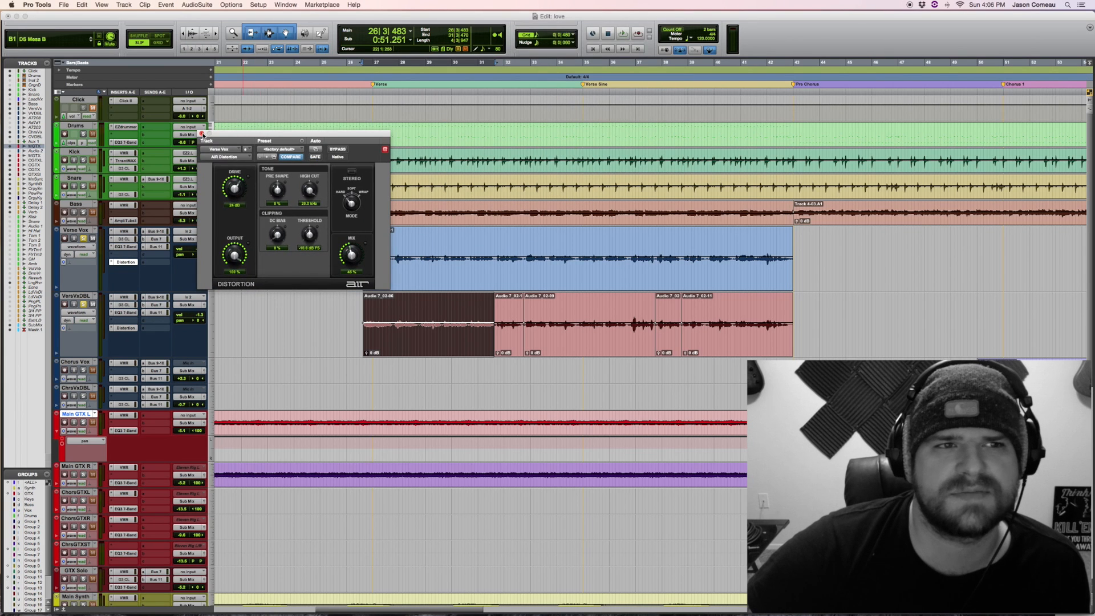
{"action": "left_click", "coordinate": [202, 134]}
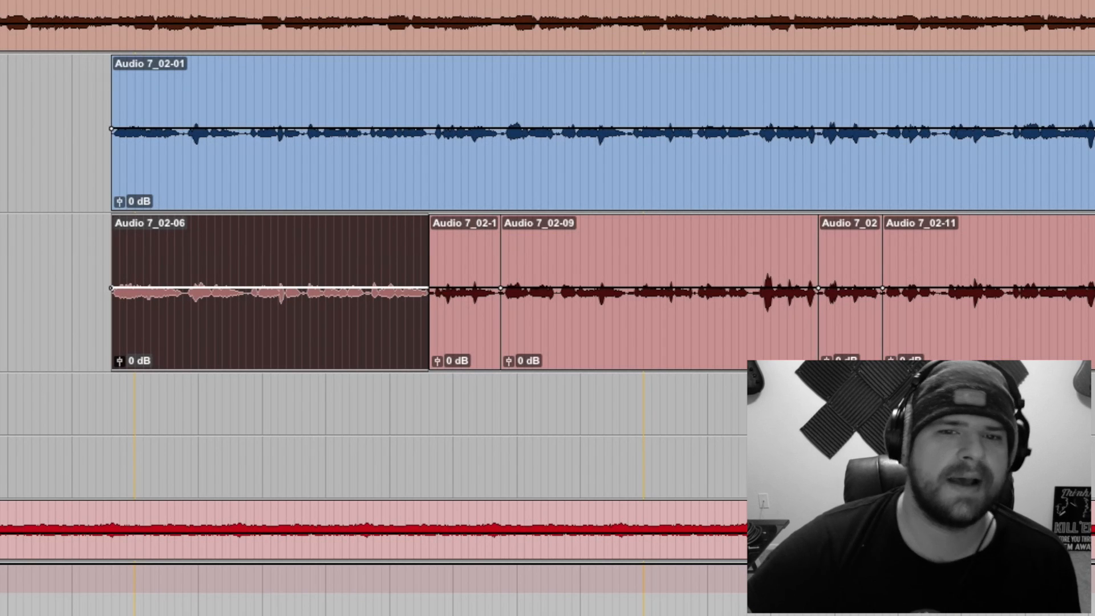
- Highlight the Verse Vox and VersVxDBL clips of the first verse and play them from just before their start
{"action": "left_click_drag", "start_coordinate": [75, 100], "coordinate": [1092, 320]}
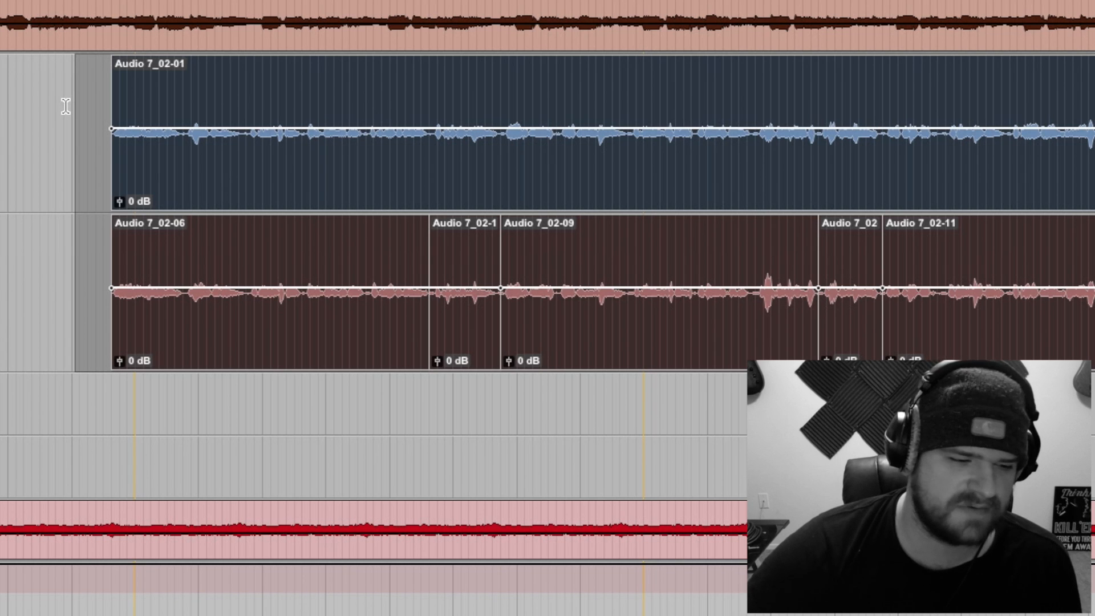
{"action": "left_click", "coordinate": [89, 100]}
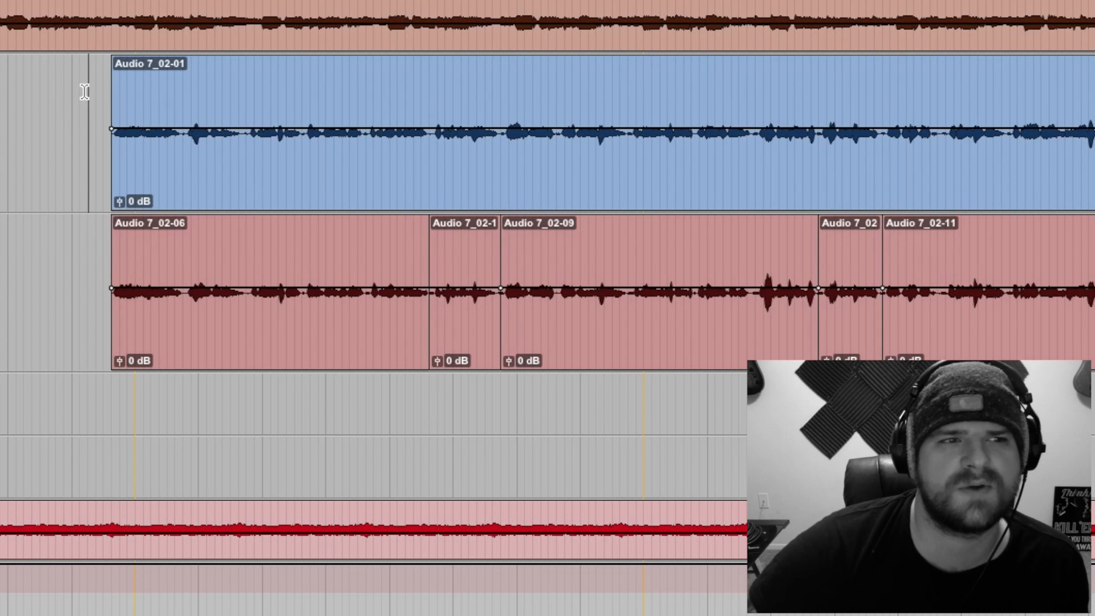
{"action": "key", "text": "space"}
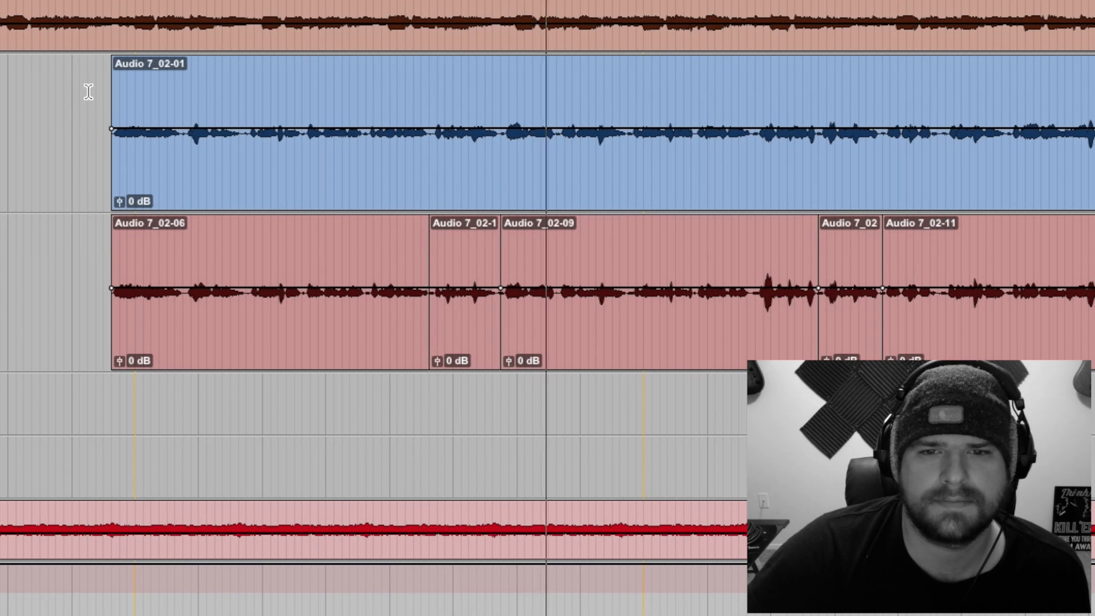
{"action": "left_click", "coordinate": [88, 91]}
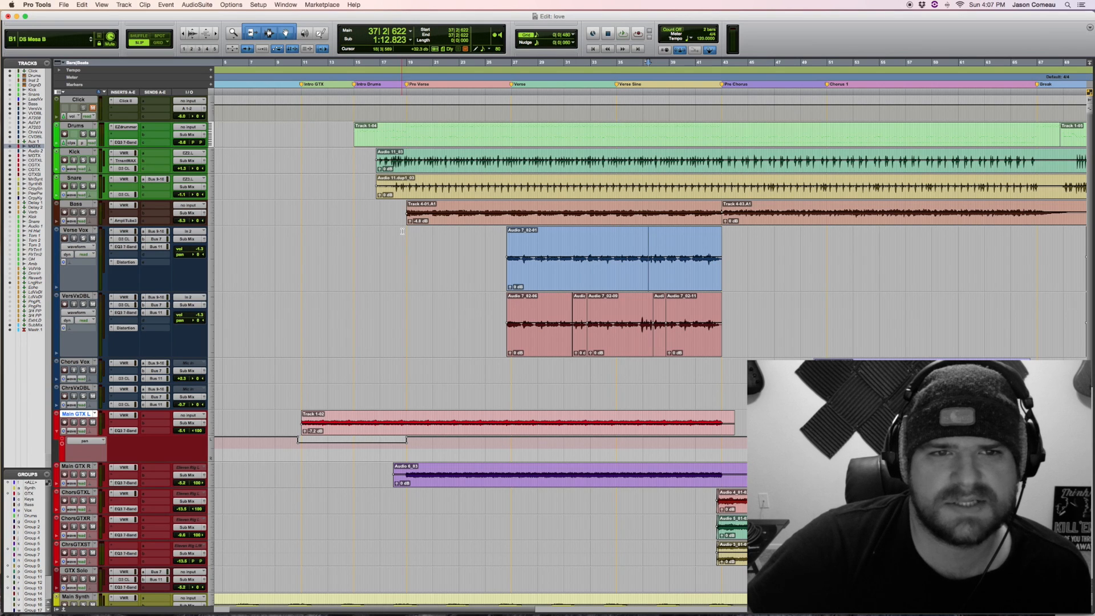
- Shrink the Verse Vox and VersVxDBL tracks and start playback just before the Pre Verse marker, at bar 18|3
{"action": "left_click", "coordinate": [401, 231]}
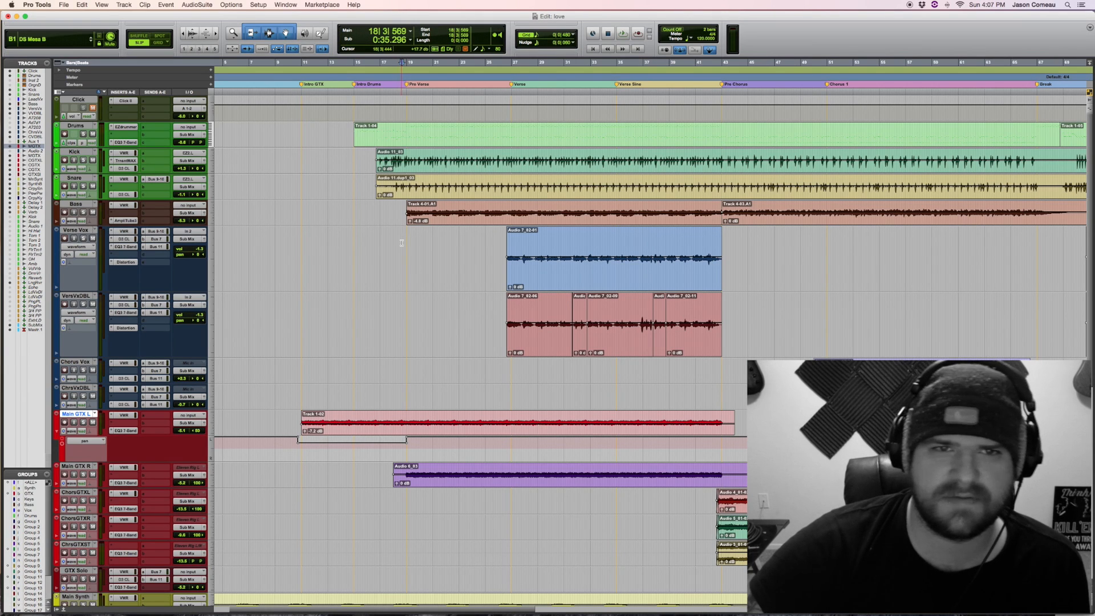
{"action": "scroll", "coordinate": [402, 234], "scroll_direction": "down", "scroll_amount": 3}
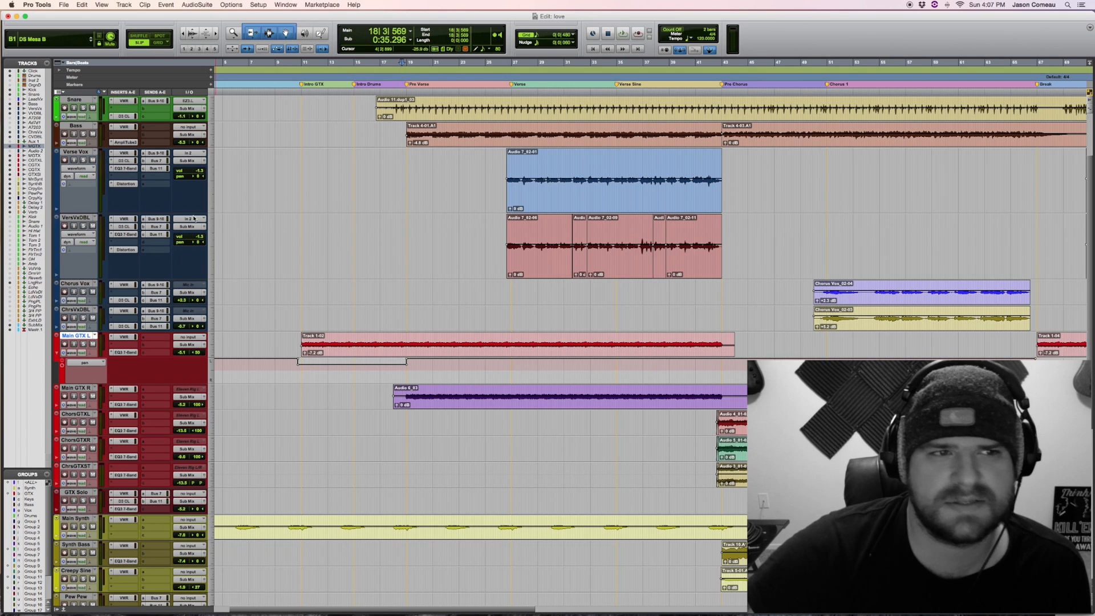
{"action": "left_click_drag", "start_coordinate": [191, 211], "coordinate": [184, 180]}
{"action": "left_click_drag", "start_coordinate": [182, 233], "coordinate": [184, 220]}
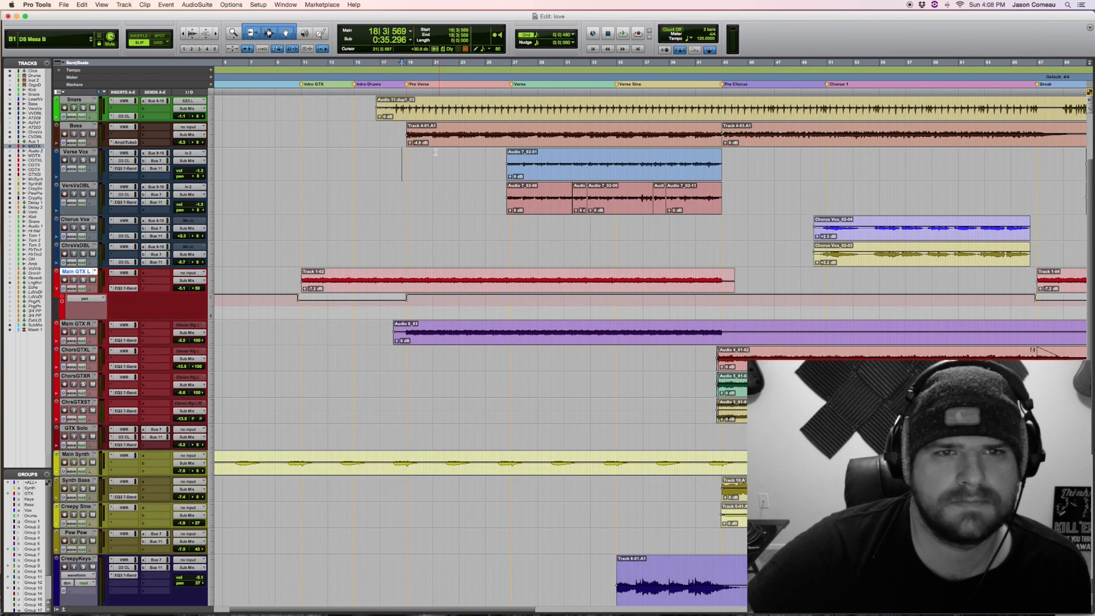
{"action": "key", "text": "space"}
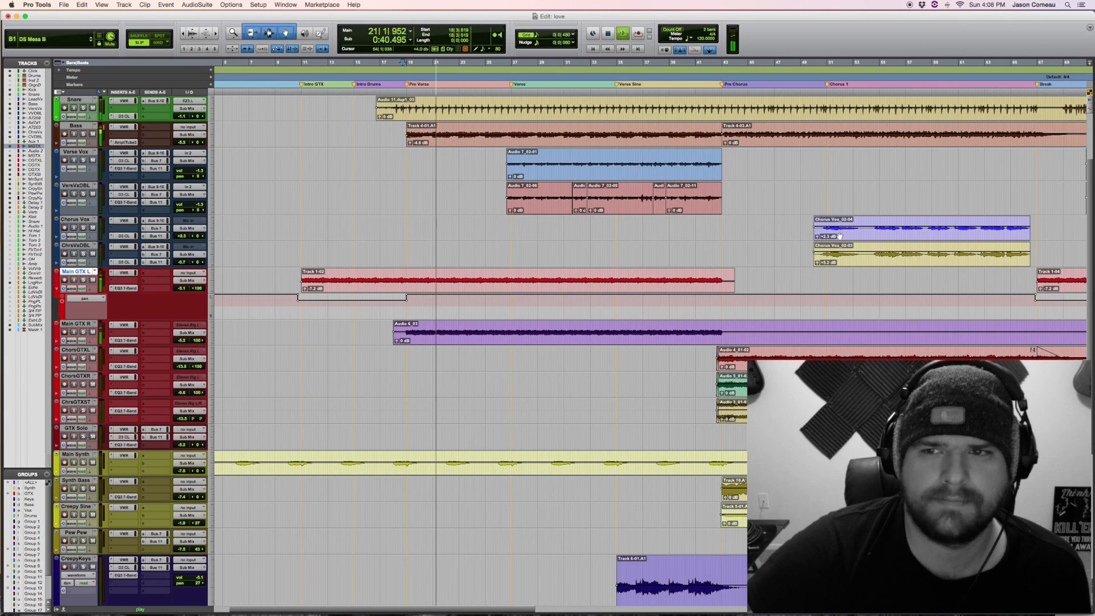
- Trim the starts of the Chorus 1 clips on Chorus Vox and ChrsVxDBL, and delete the silent stretch between their phrases
{"action": "left_click_drag", "start_coordinate": [817, 228], "coordinate": [829, 256]}
{"action": "left_click", "coordinate": [817, 258]}
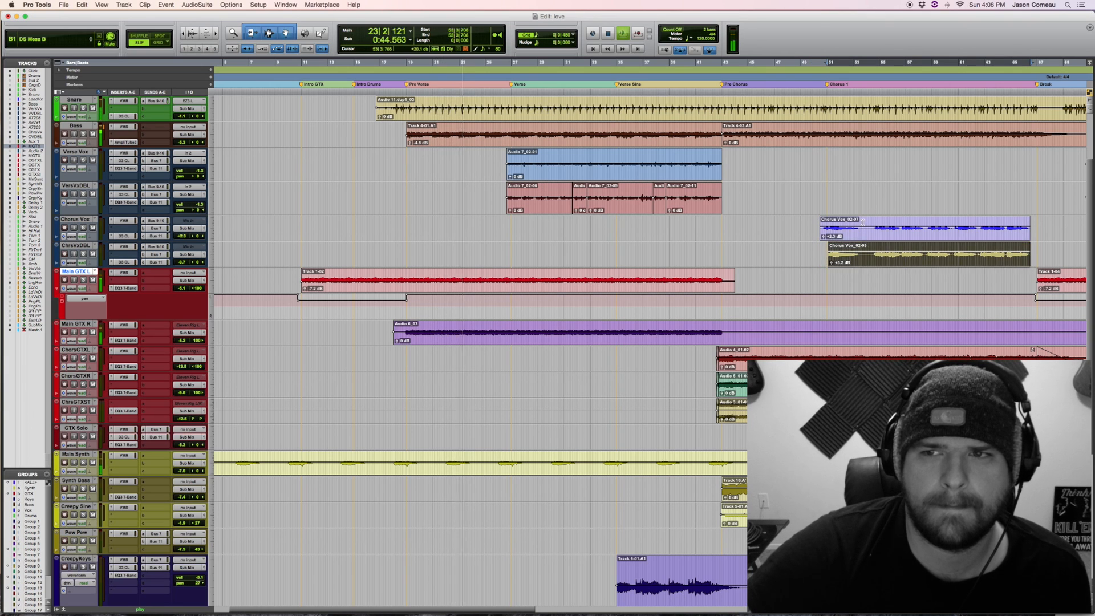
{"action": "left_click_drag", "start_coordinate": [862, 223], "coordinate": [870, 259]}
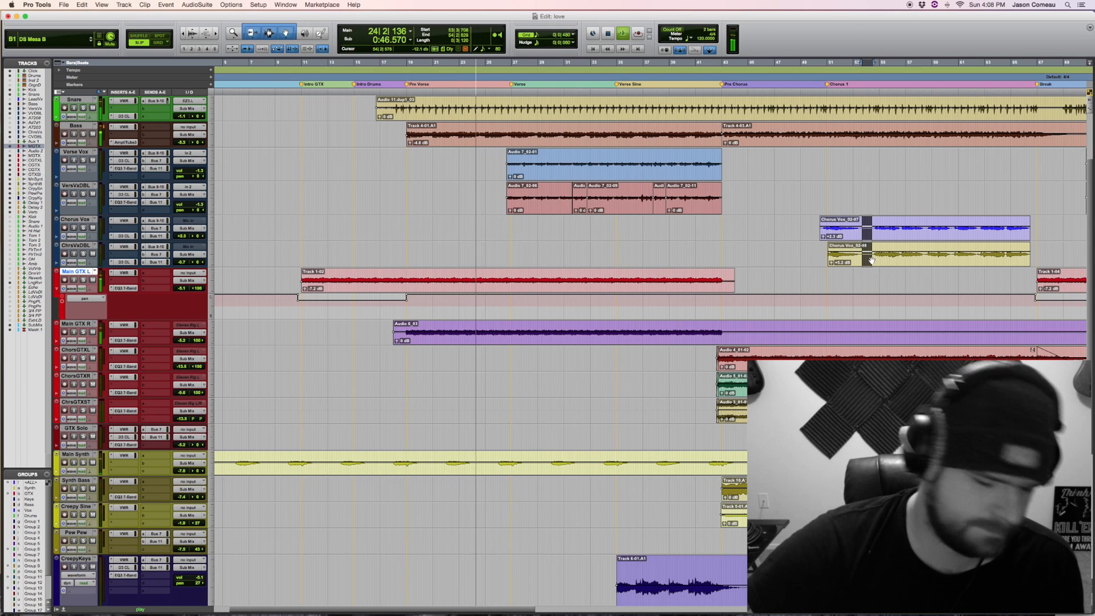
{"action": "key", "text": "Delete"}
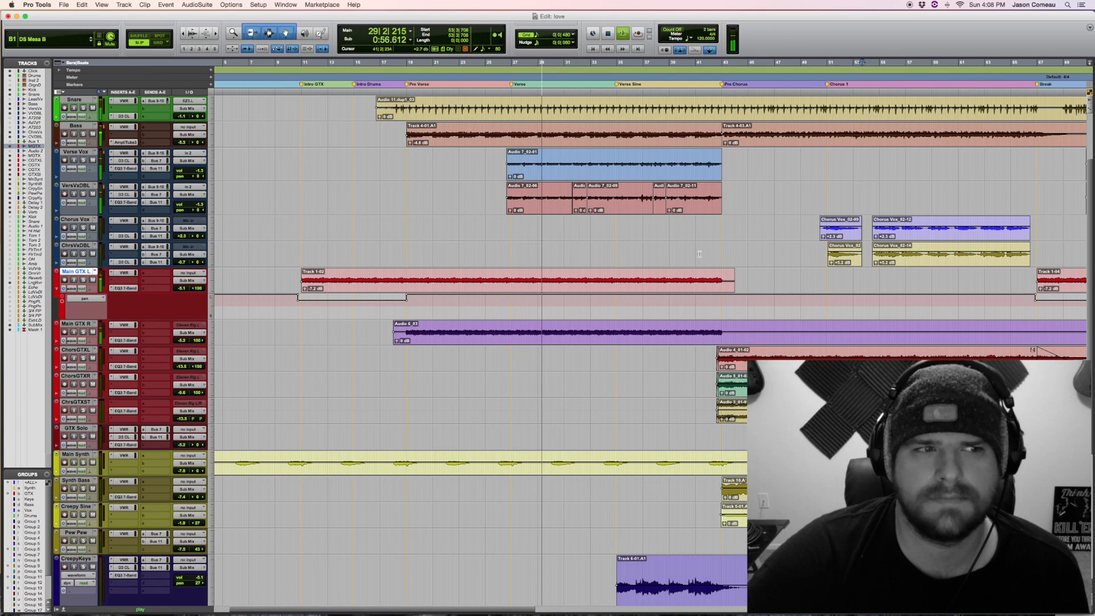
- Hide the Main GTX L pan lane and highlight the opening of the first CreepyKeys clip while playing up to the Pre Chorus
{"action": "left_click", "coordinate": [57, 289]}
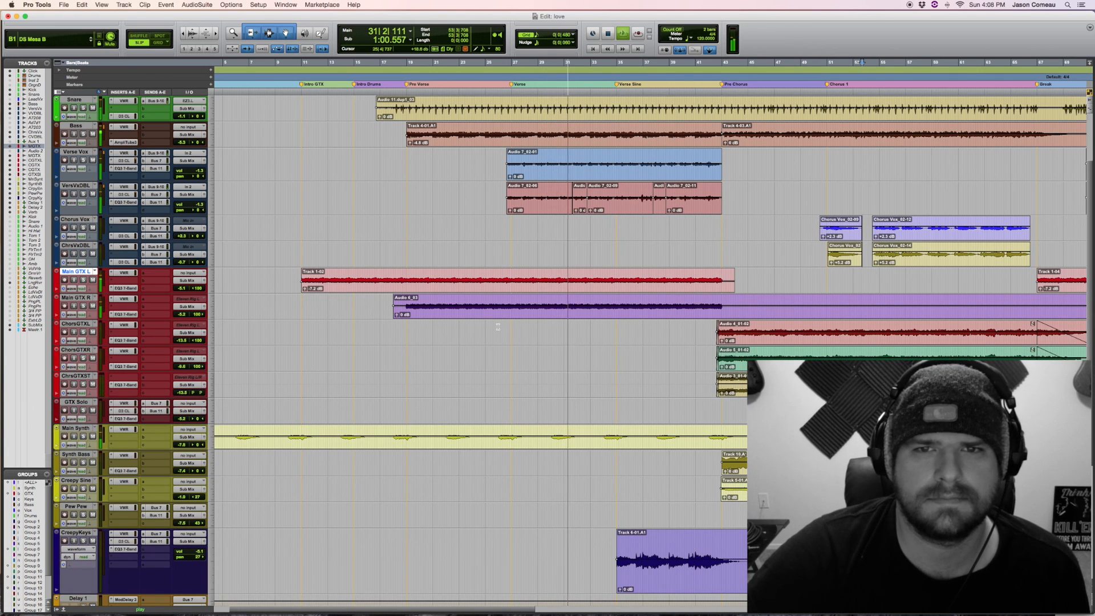
{"action": "scroll", "coordinate": [502, 326], "scroll_direction": "right", "scroll_amount": 3}
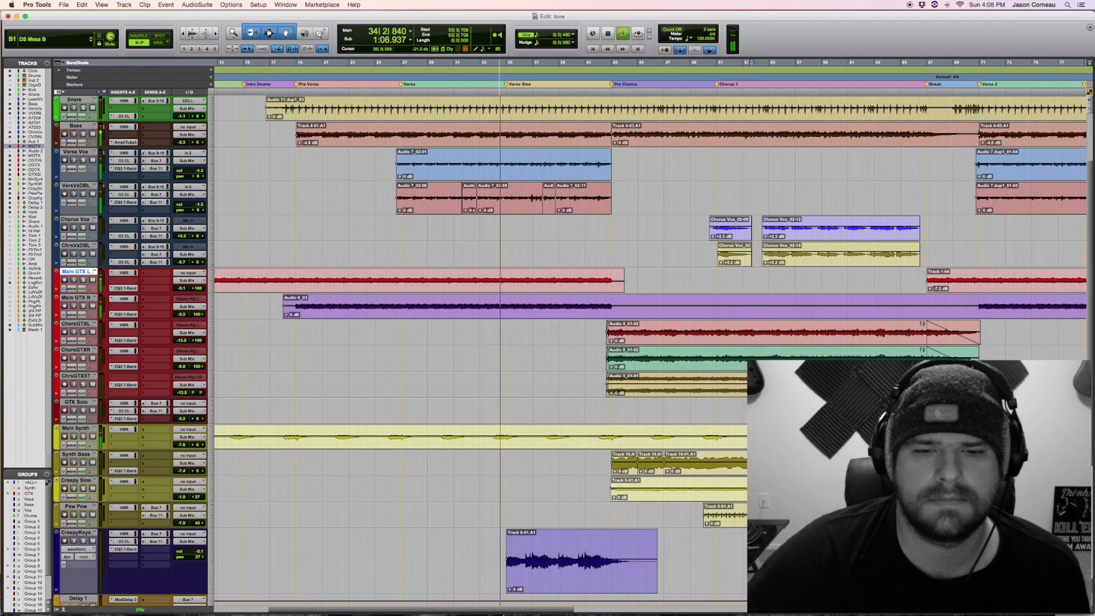
{"action": "left_click_drag", "start_coordinate": [494, 561], "coordinate": [552, 561]}
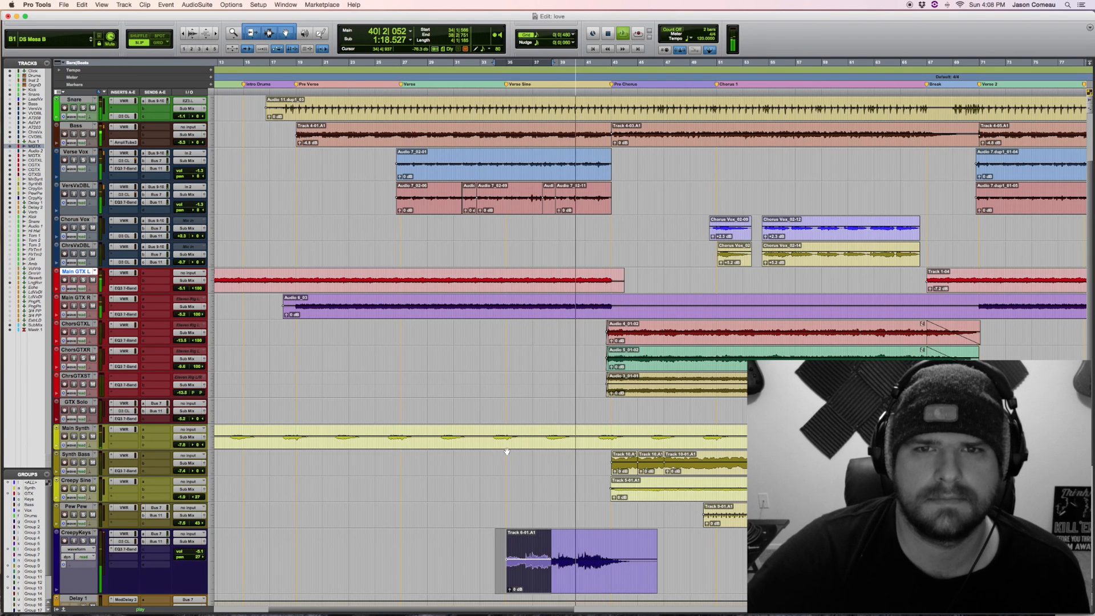
{"action": "scroll", "coordinate": [549, 427], "scroll_direction": "right", "scroll_amount": 3}
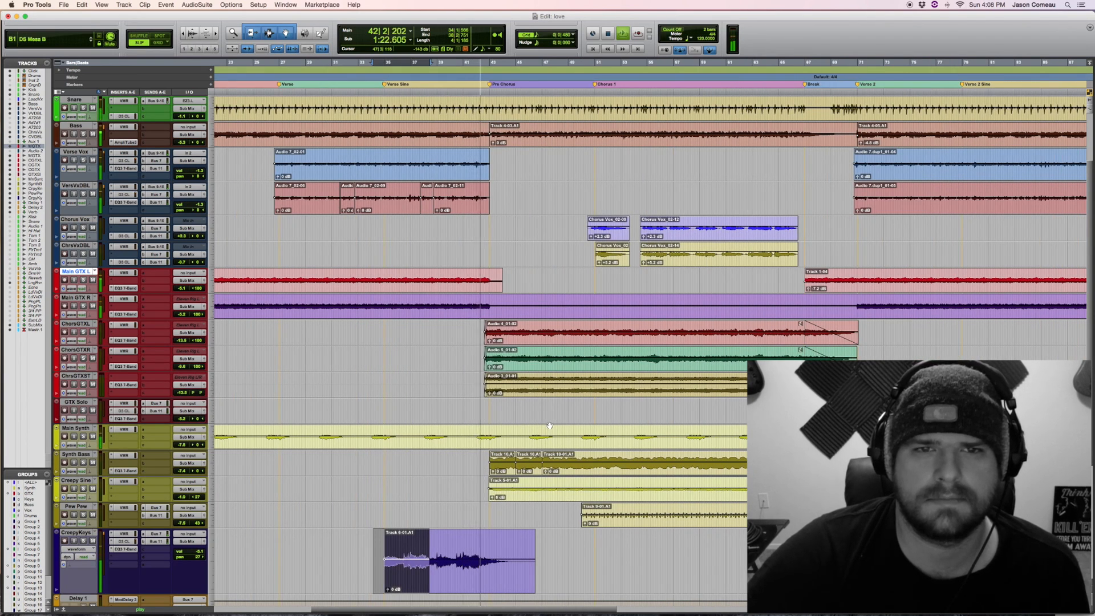
{"action": "key", "text": "space"}
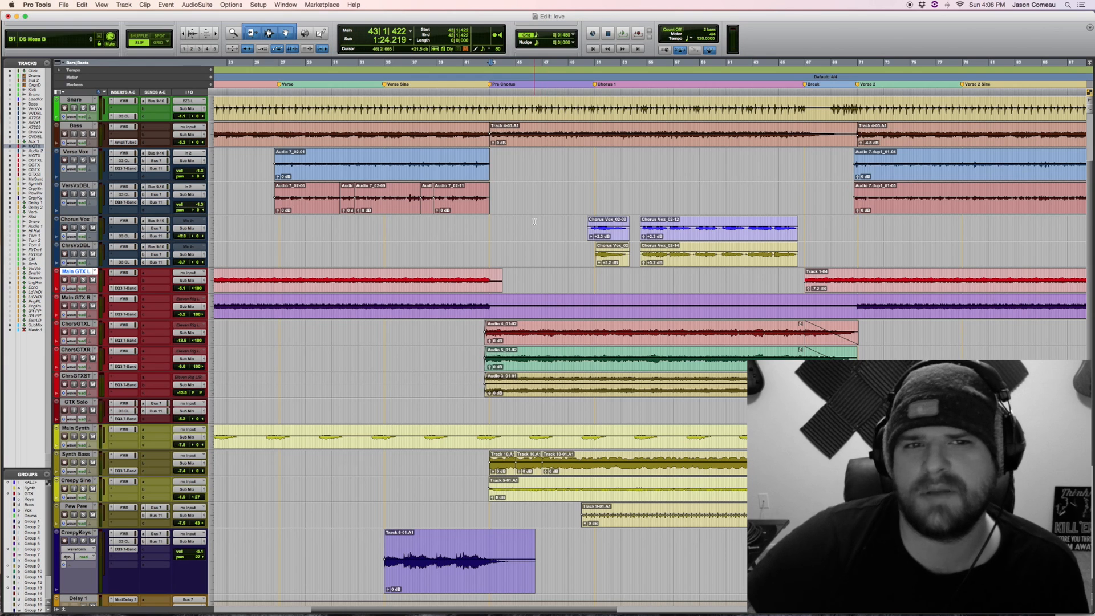
- Zoom out to the later sections, highlight the Verse 2 Sine stretch on Chorus Vox, and select the second CreepyKeys clip
{"action": "key", "text": "r"}
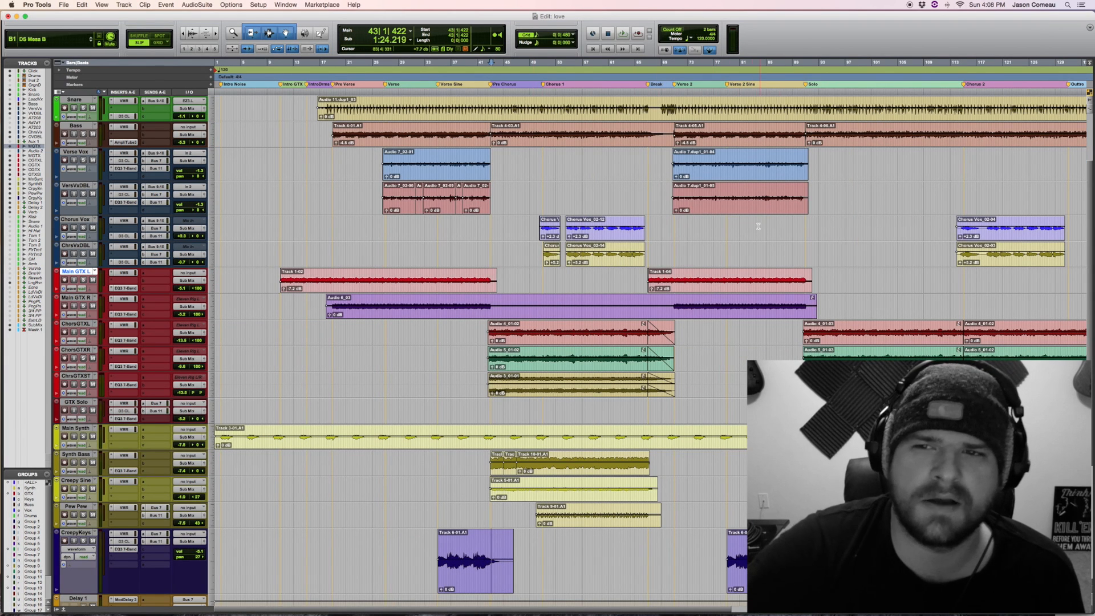
{"action": "left_click_drag", "start_coordinate": [757, 227], "coordinate": [806, 226]}
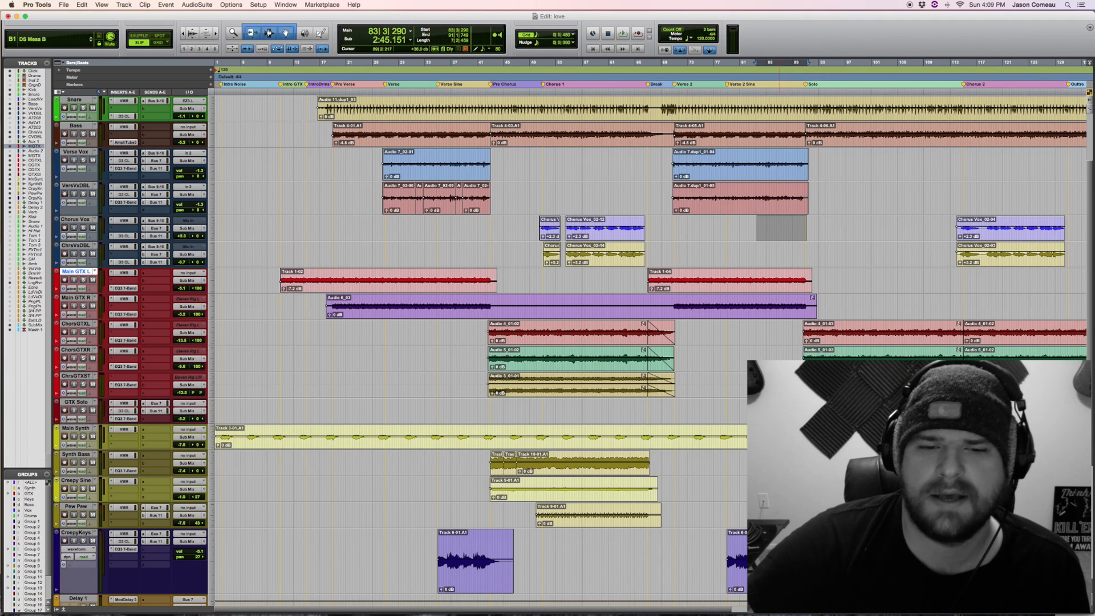
{"action": "left_click", "coordinate": [795, 568]}
{"action": "scroll", "coordinate": [686, 565], "scroll_direction": "right", "scroll_amount": 3}
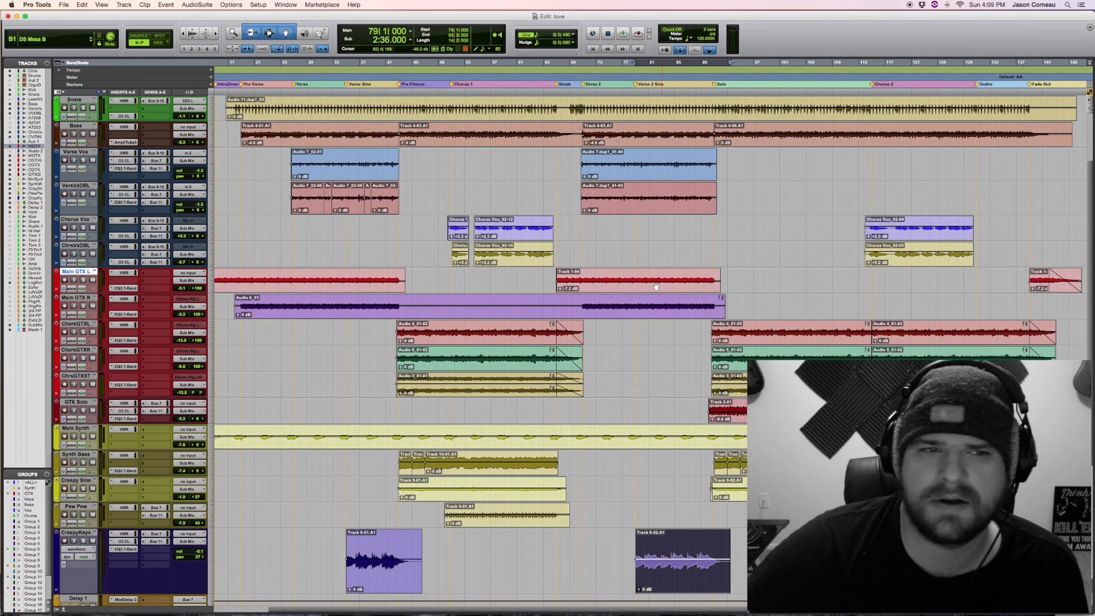
- Play into the Pre Chorus from the ChorsGTXL track, then highlight the empty stretches before the first clips on ChorsGTXL and ChorsGTXR
{"action": "scroll", "coordinate": [720, 169], "scroll_direction": "up", "scroll_amount": 3}
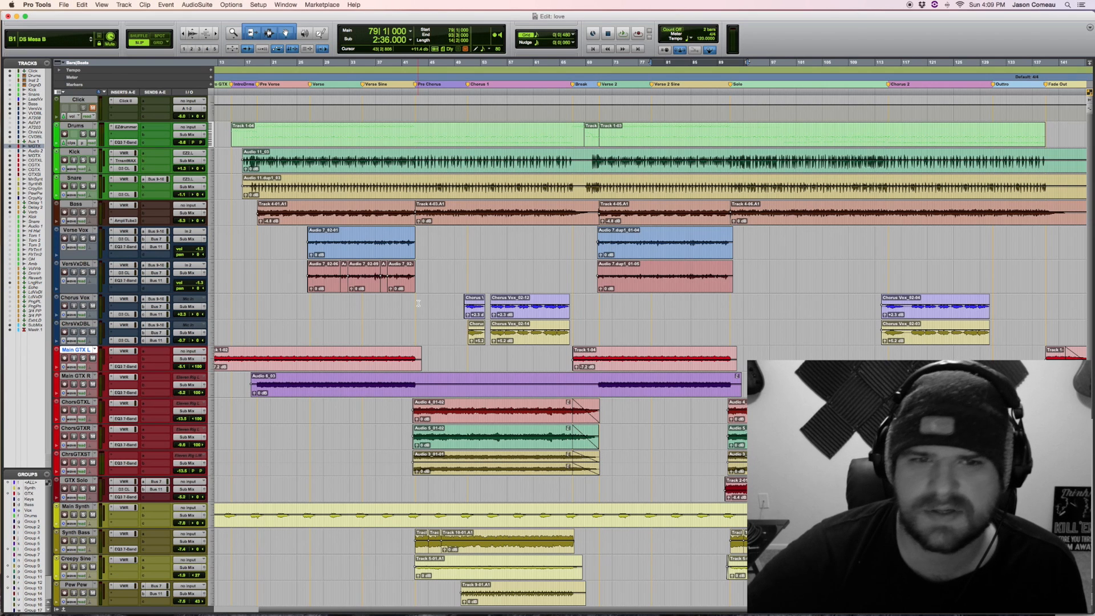
{"action": "scroll", "coordinate": [418, 304], "scroll_direction": "right", "scroll_amount": 3}
{"action": "scroll", "coordinate": [419, 301], "scroll_direction": "down", "scroll_amount": 2}
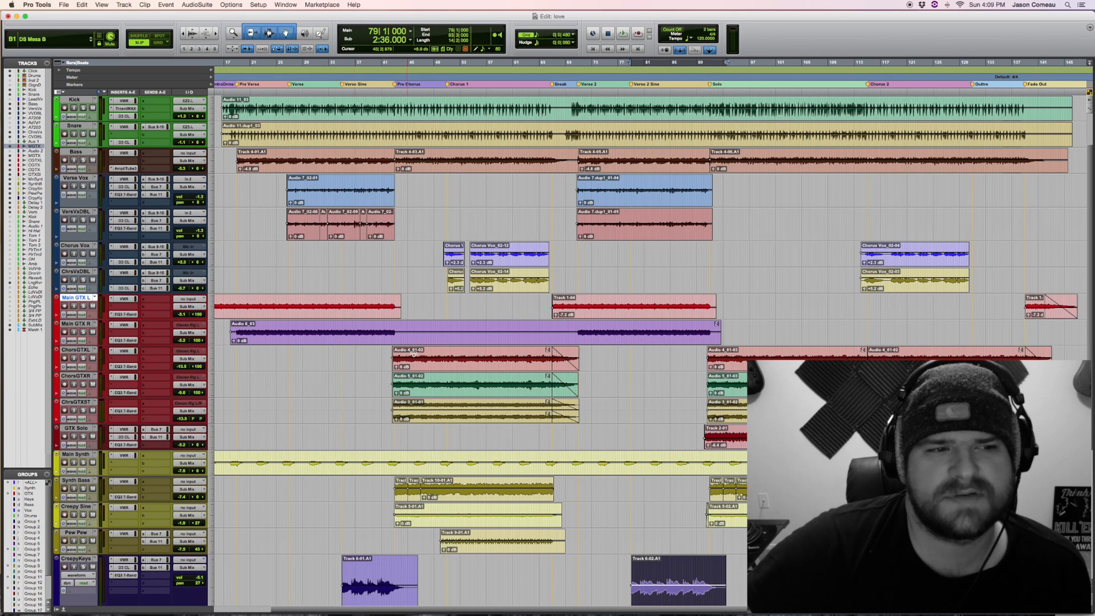
{"action": "left_click", "coordinate": [377, 350]}
{"action": "key", "text": "space"}
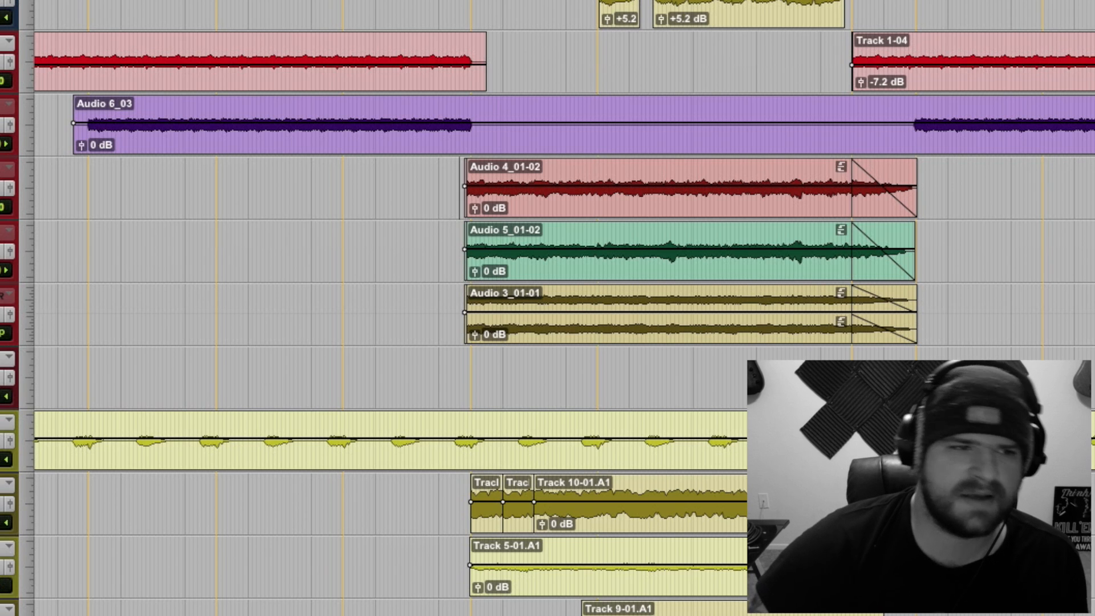
{"action": "left_click_drag", "start_coordinate": [177, 166], "coordinate": [361, 185]}
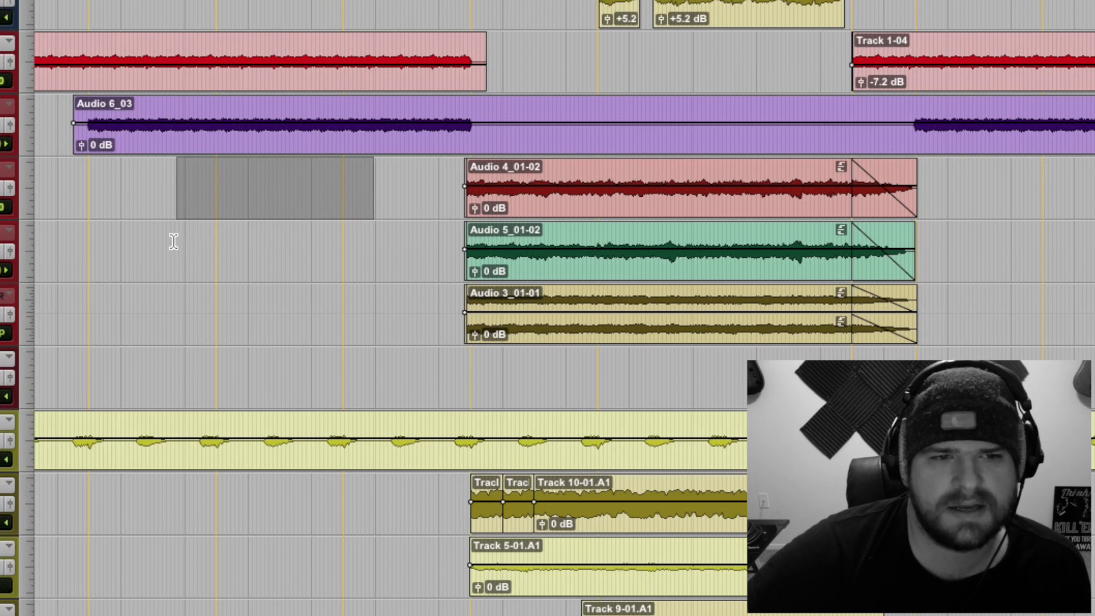
{"action": "left_click_drag", "start_coordinate": [173, 241], "coordinate": [414, 243]}
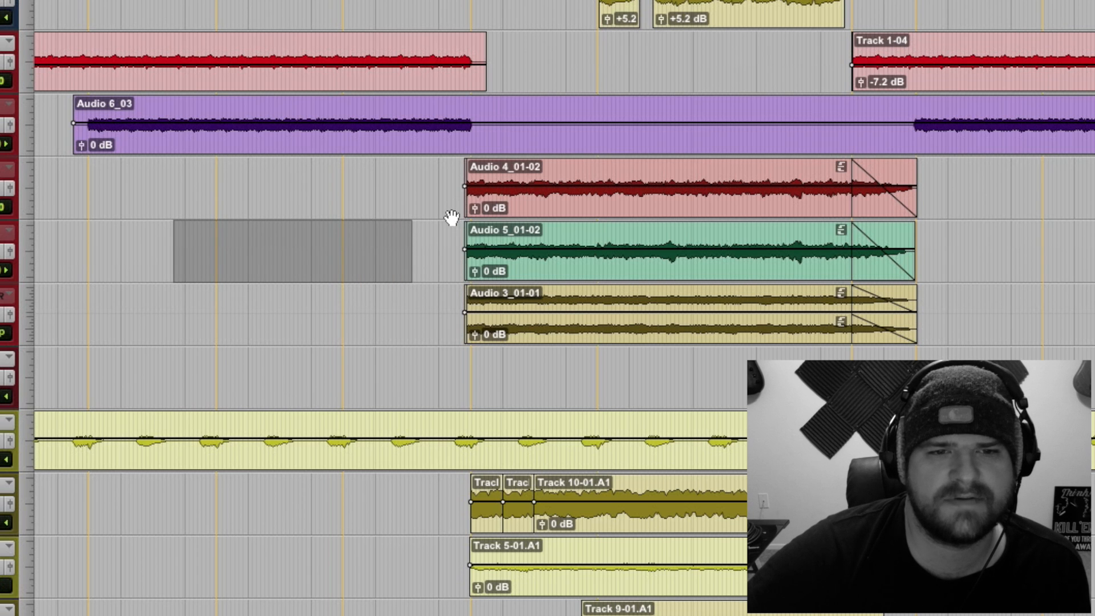
{"action": "key", "text": "t"}
{"action": "scroll", "coordinate": [585, 223], "scroll_direction": "right", "scroll_amount": 10}
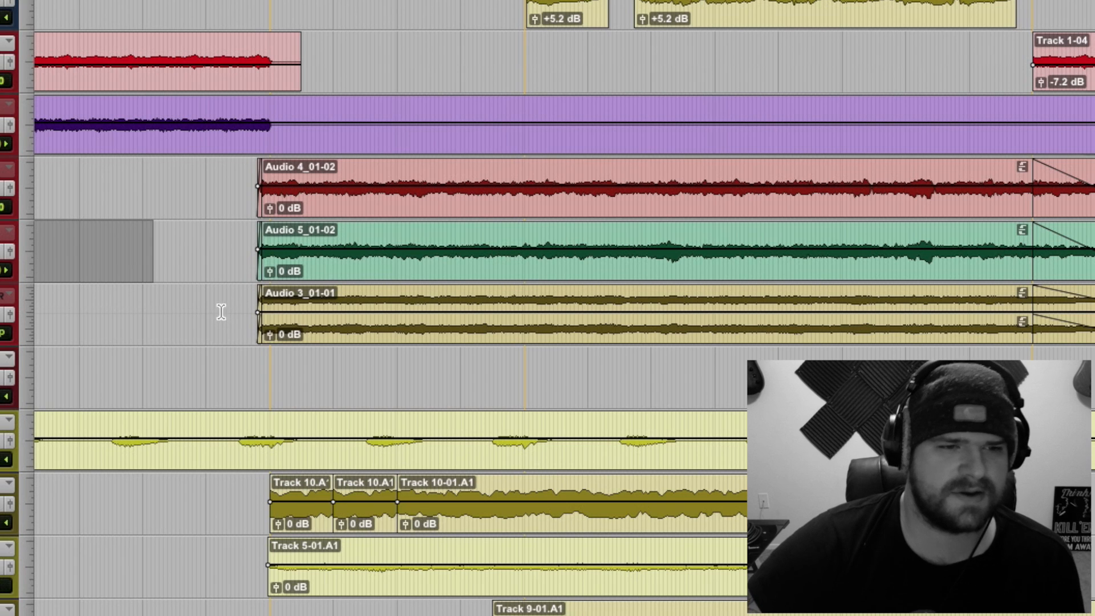
- Highlight the opening of the first ChrsGTXST and ChorsGTXL clips, then play ChorsGTXL and ChorsGTXR from just before the Pre Chorus
{"action": "left_click_drag", "start_coordinate": [221, 311], "coordinate": [929, 324]}
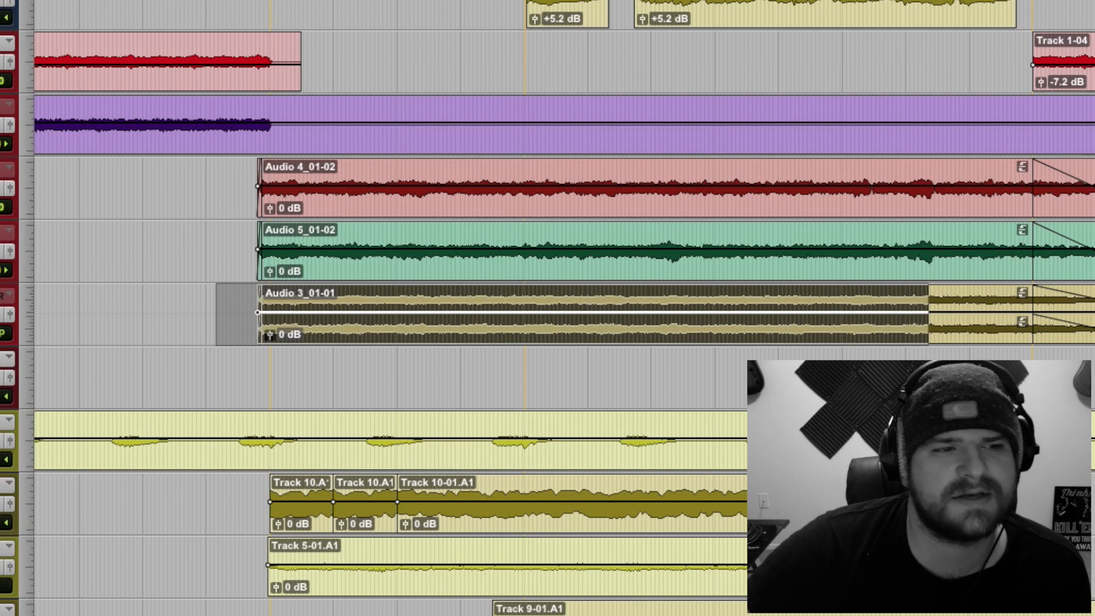
{"action": "left_click_drag", "start_coordinate": [259, 170], "coordinate": [676, 181]}
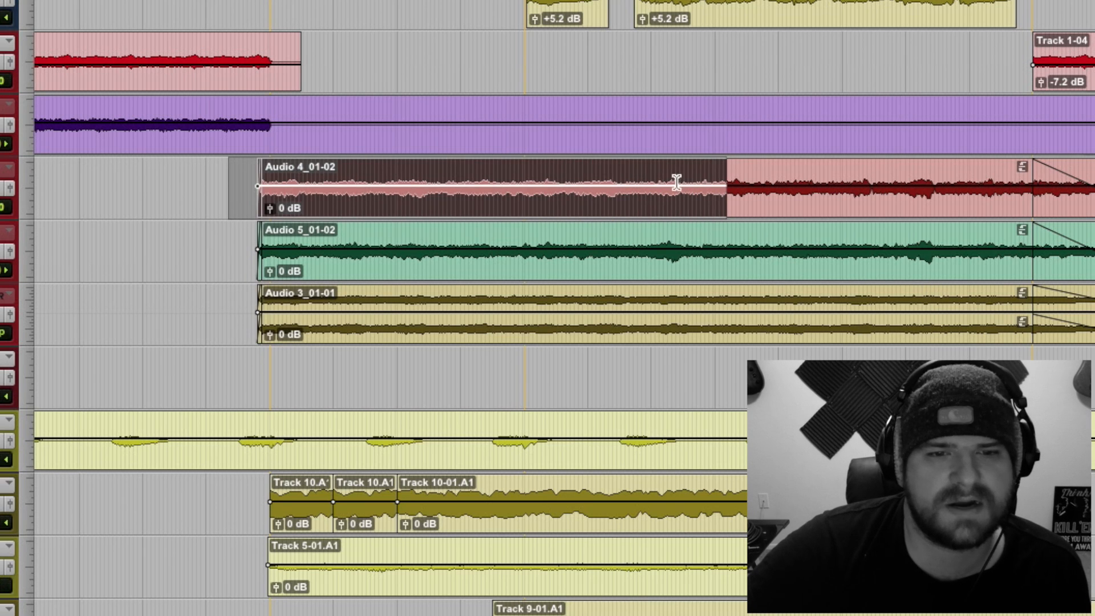
{"action": "left_click", "coordinate": [255, 171]}
{"action": "key", "text": "space"}
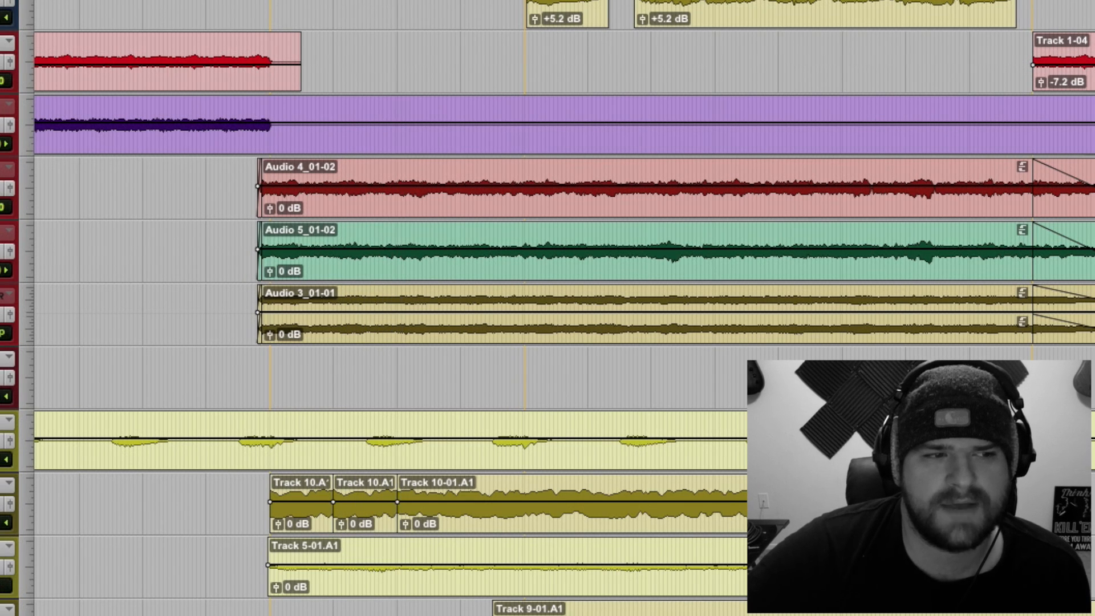
{"action": "left_click", "coordinate": [251, 235]}
{"action": "key", "text": "space"}
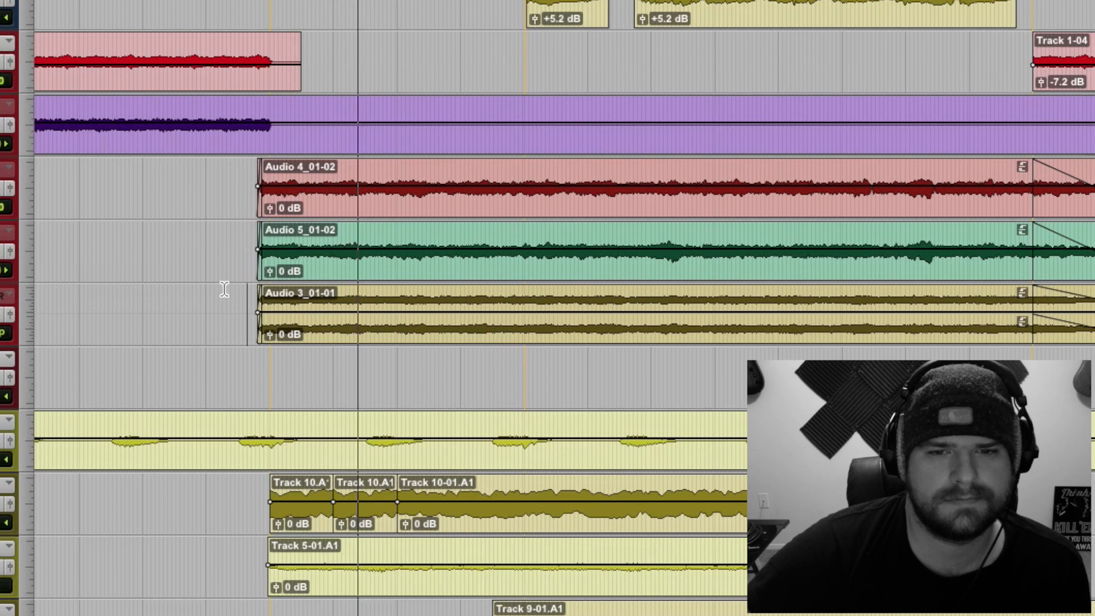
- Highlight the first part of the ChrsGTXST clip, then of all three chorus guitar clips together, and play them from the Pre Chorus
{"action": "left_click_drag", "start_coordinate": [224, 293], "coordinate": [654, 306]}
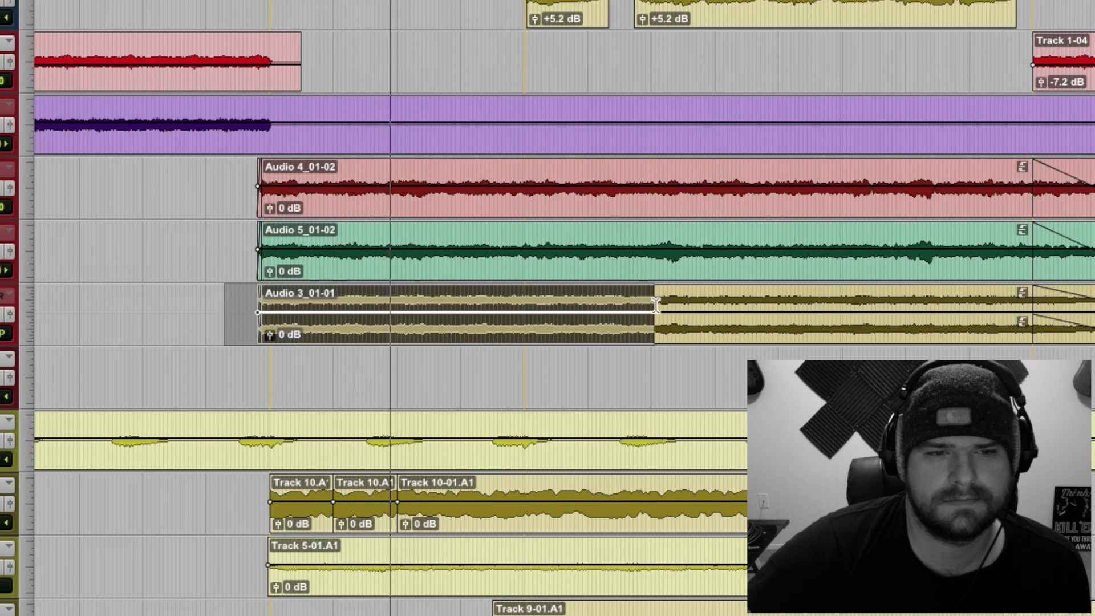
{"action": "key", "text": "space"}
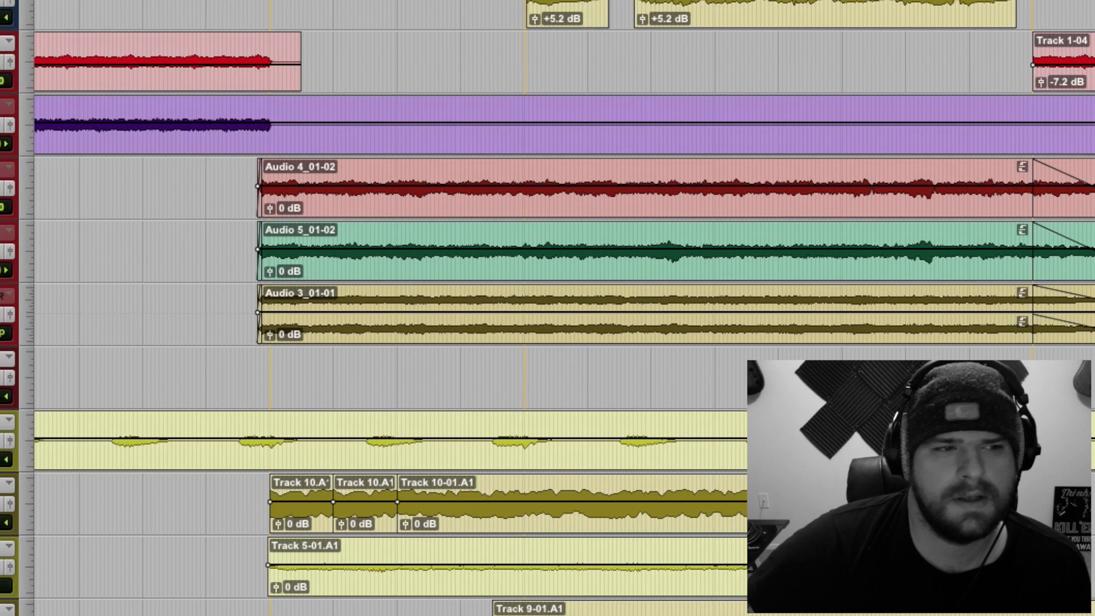
{"action": "left_click_drag", "start_coordinate": [234, 178], "coordinate": [696, 303]}
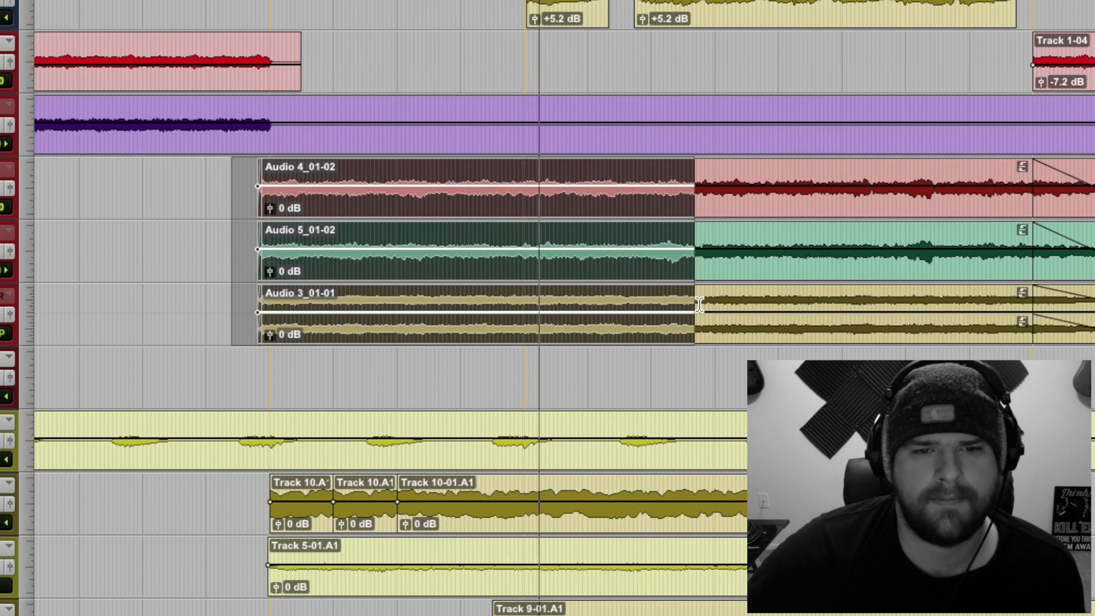
{"action": "key", "text": "space"}
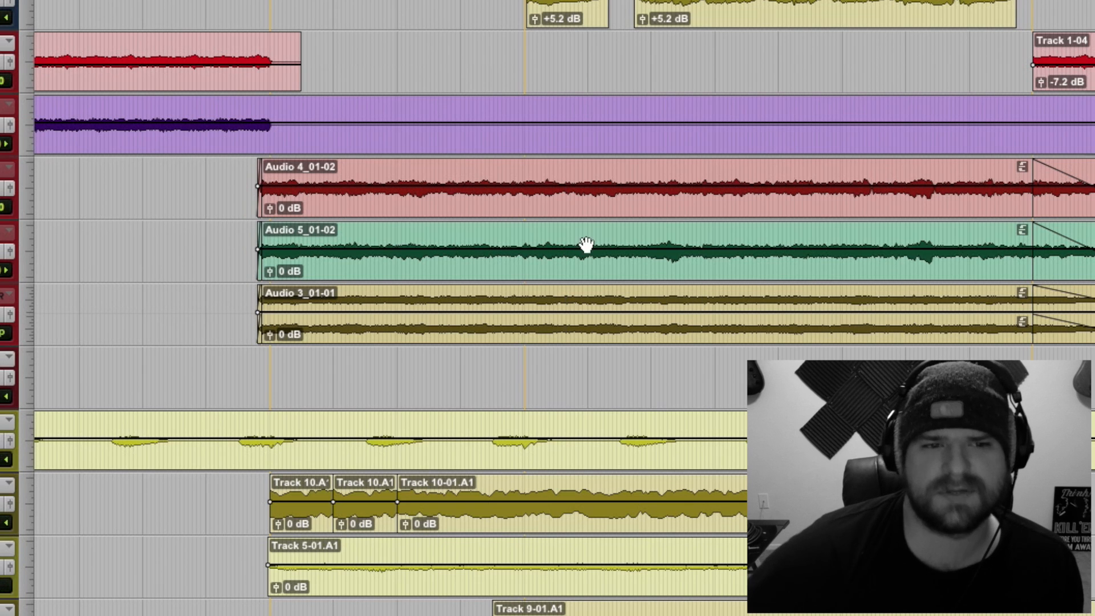
{"action": "scroll", "coordinate": [564, 308], "scroll_direction": "up", "scroll_amount": 2}
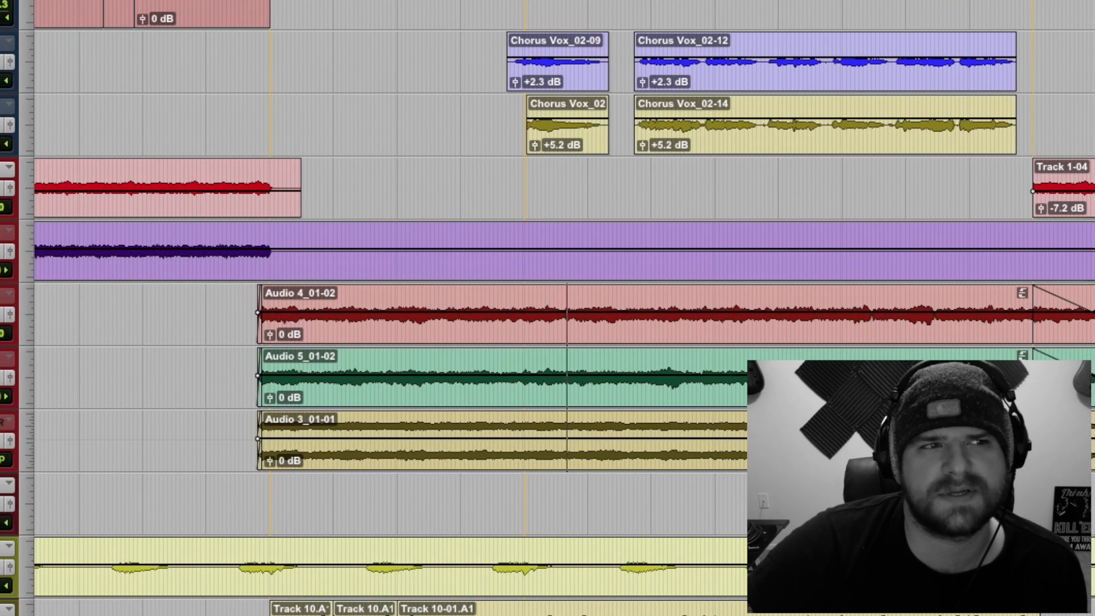
{"action": "key", "text": "space"}
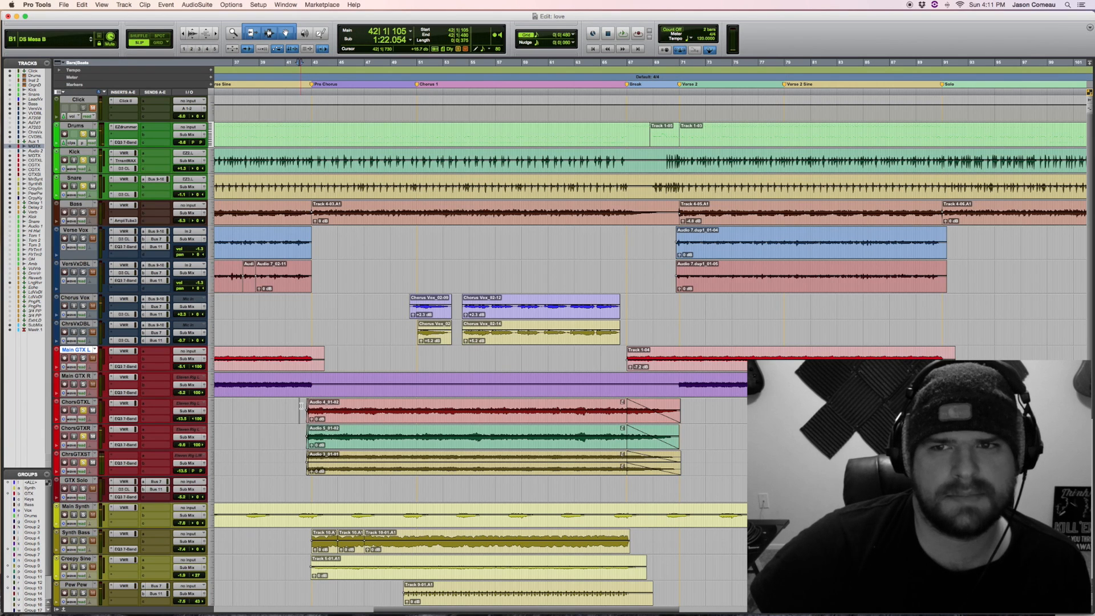
- Highlight the Pre Chorus and Chorus 1 stretch on the chorus guitars and the drum tracks, and select the matching Bass clip
{"action": "left_click_drag", "start_coordinate": [302, 407], "coordinate": [606, 471]}
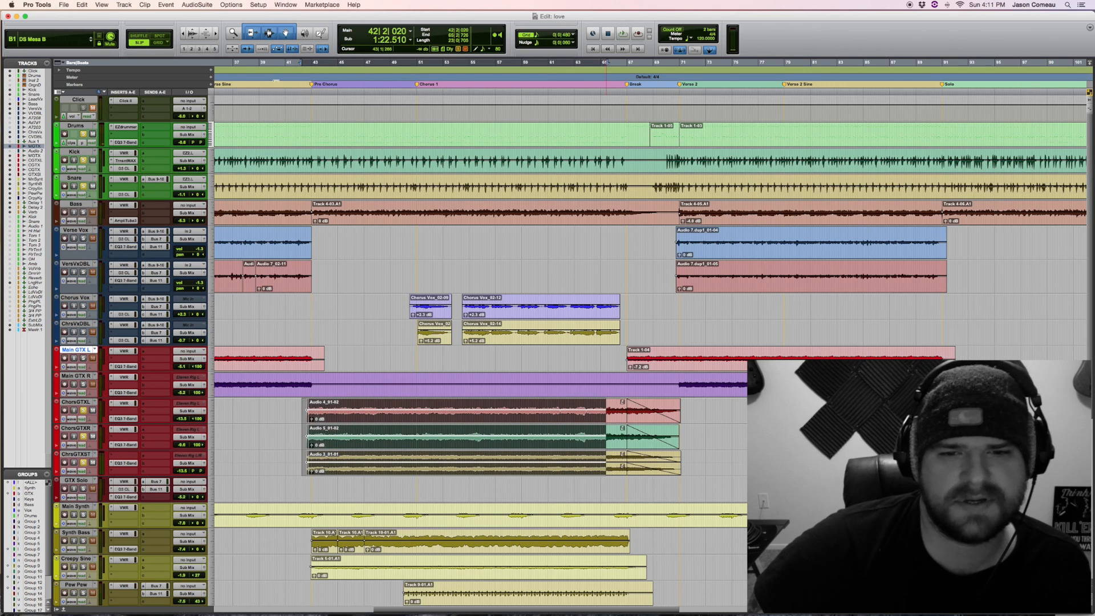
{"action": "left_click_drag", "start_coordinate": [326, 132], "coordinate": [578, 180]}
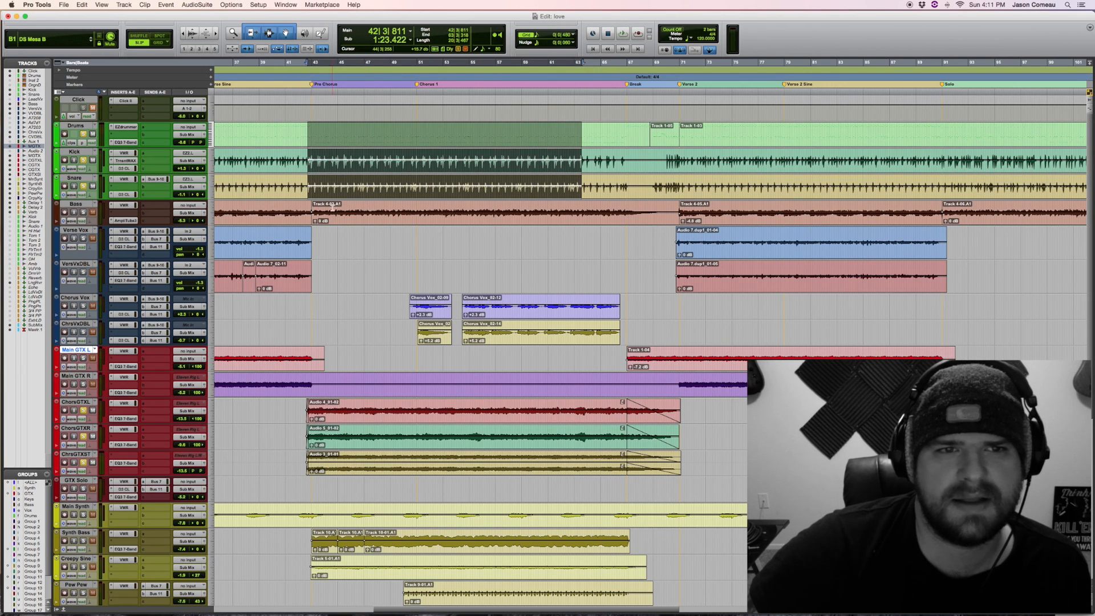
{"action": "left_click", "coordinate": [352, 223]}
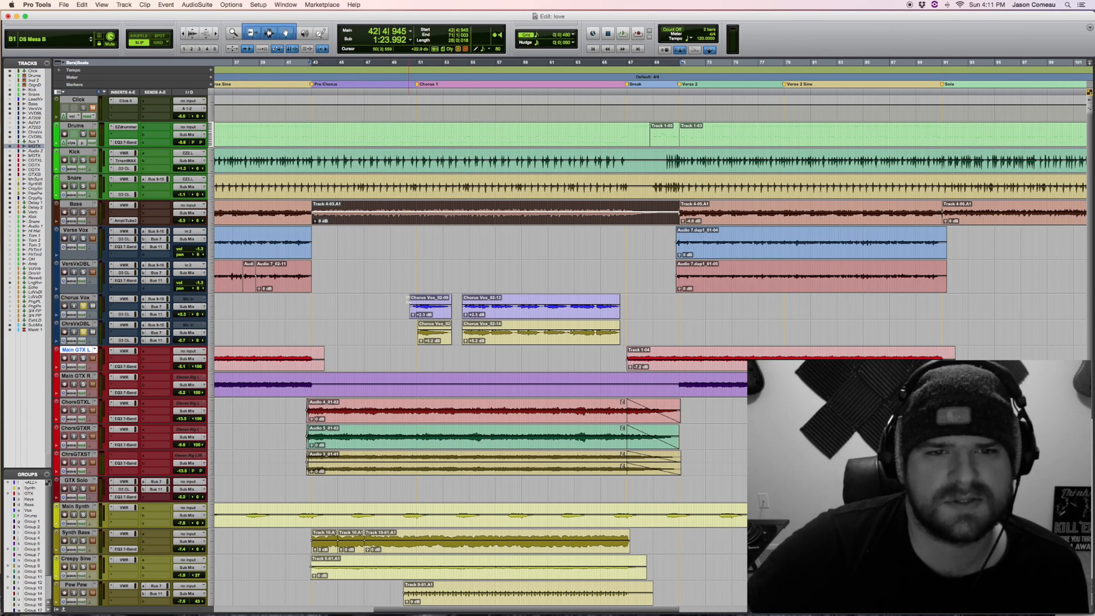
- Highlight the Chorus 1 clips on Chorus Vox and ChrsVxDBL and play the vocals from just before the section
{"action": "left_click_drag", "start_coordinate": [406, 300], "coordinate": [620, 333]}
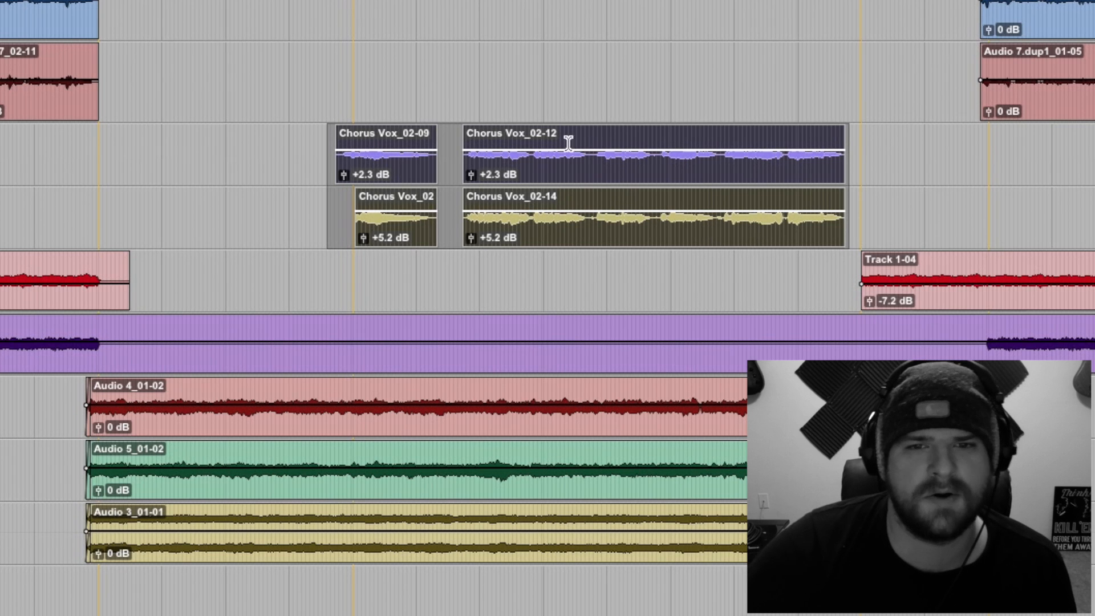
{"action": "left_click", "coordinate": [330, 140]}
{"action": "left_click_drag", "start_coordinate": [330, 140], "coordinate": [855, 229]}
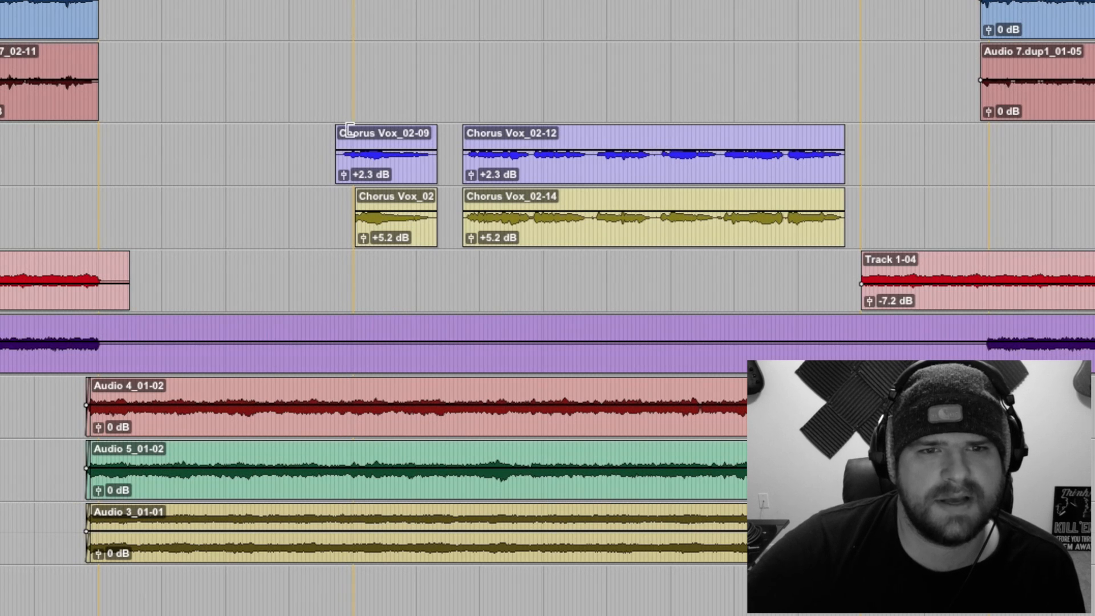
{"action": "key", "text": "space"}
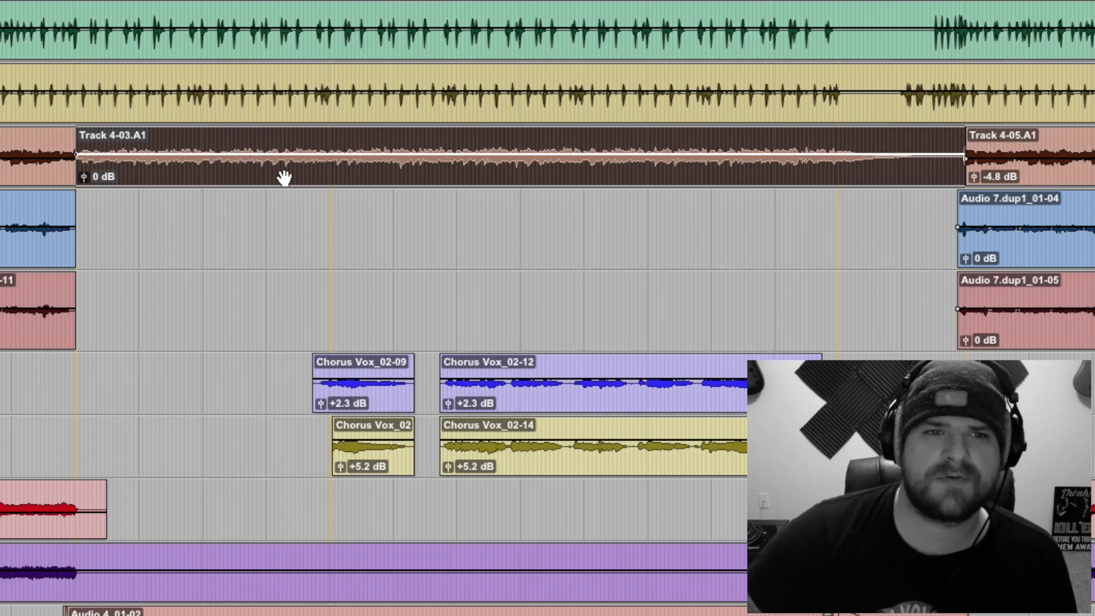
- Enlarge the Bass track and play its Pre Chorus and Chorus 1 clip
{"action": "key", "text": "ctrl+Up"}
{"action": "key", "text": "ctrl+Up"}
{"action": "key", "text": "ctrl+Up"}
{"action": "key", "text": "ctrl+Up"}
{"action": "key", "text": "ctrl+Up"}
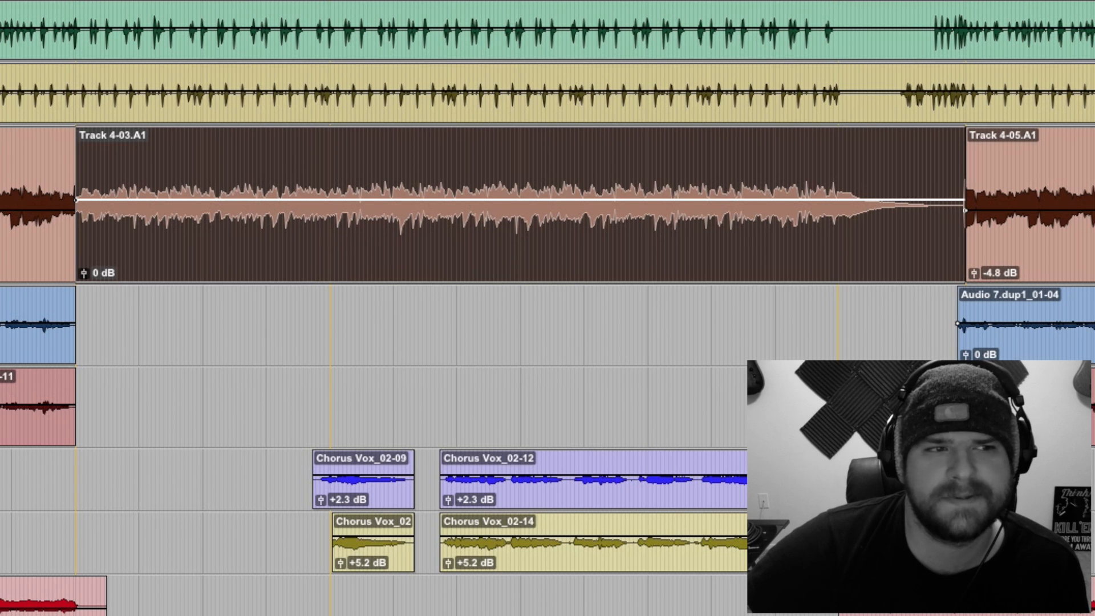
{"action": "key", "text": "space"}
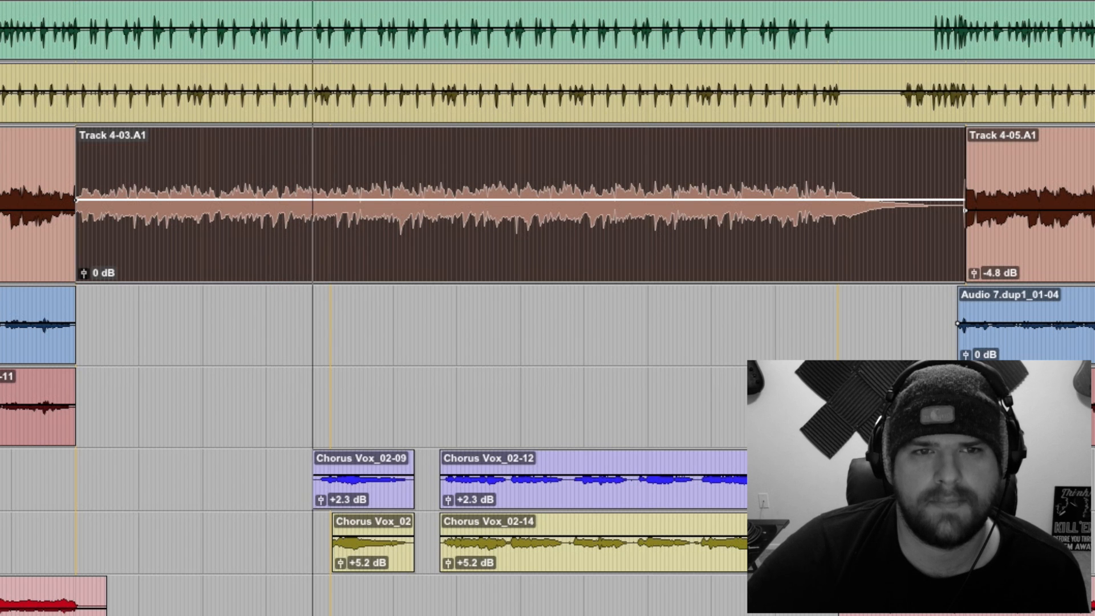
{"action": "key", "text": "space"}
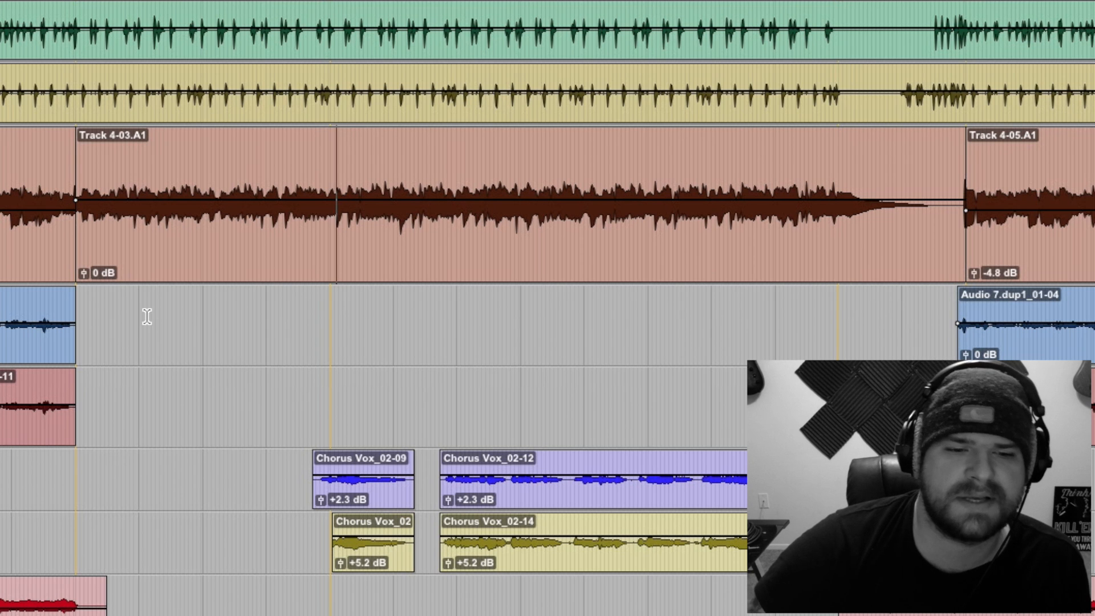
- Highlight the parts making up Chorus 1 in turn: the Bass clip, both chorus vocals, the three chorus guitars and the Main Synth clip
{"action": "scroll", "coordinate": [147, 315], "scroll_direction": "down", "scroll_amount": 5}
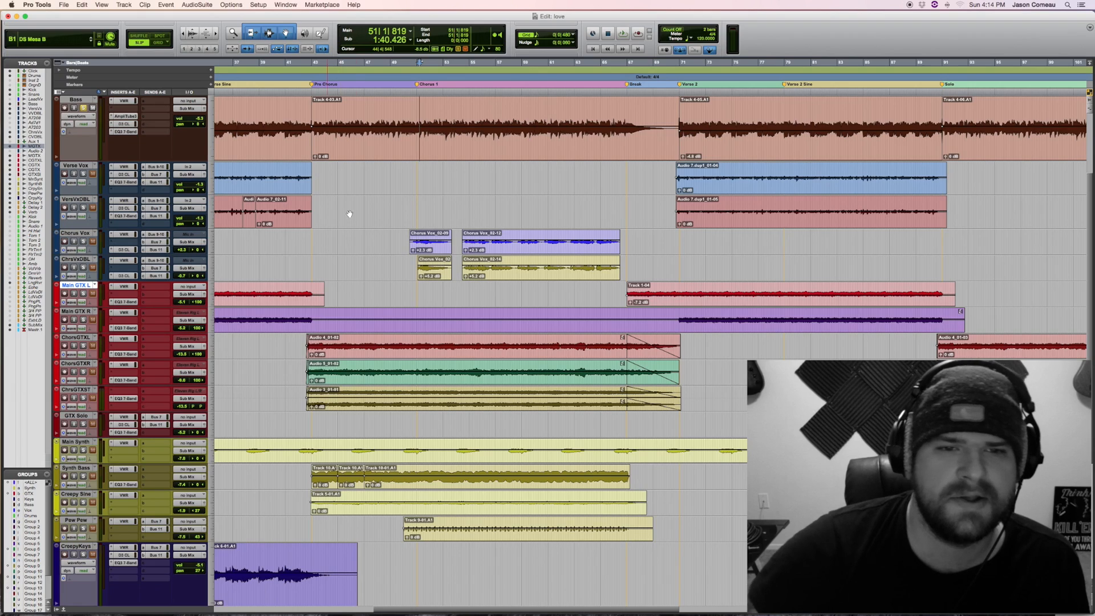
{"action": "scroll", "coordinate": [331, 323], "scroll_direction": "down", "scroll_amount": 5}
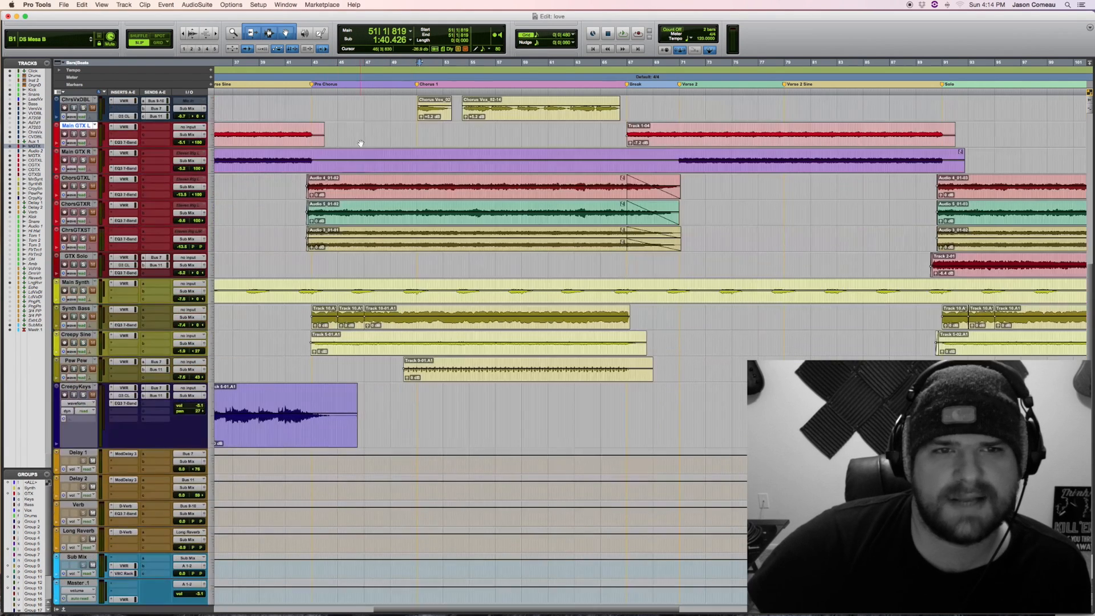
{"action": "scroll", "coordinate": [358, 160], "scroll_direction": "up", "scroll_amount": 5}
{"action": "scroll", "coordinate": [408, 151], "scroll_direction": "up", "scroll_amount": 4}
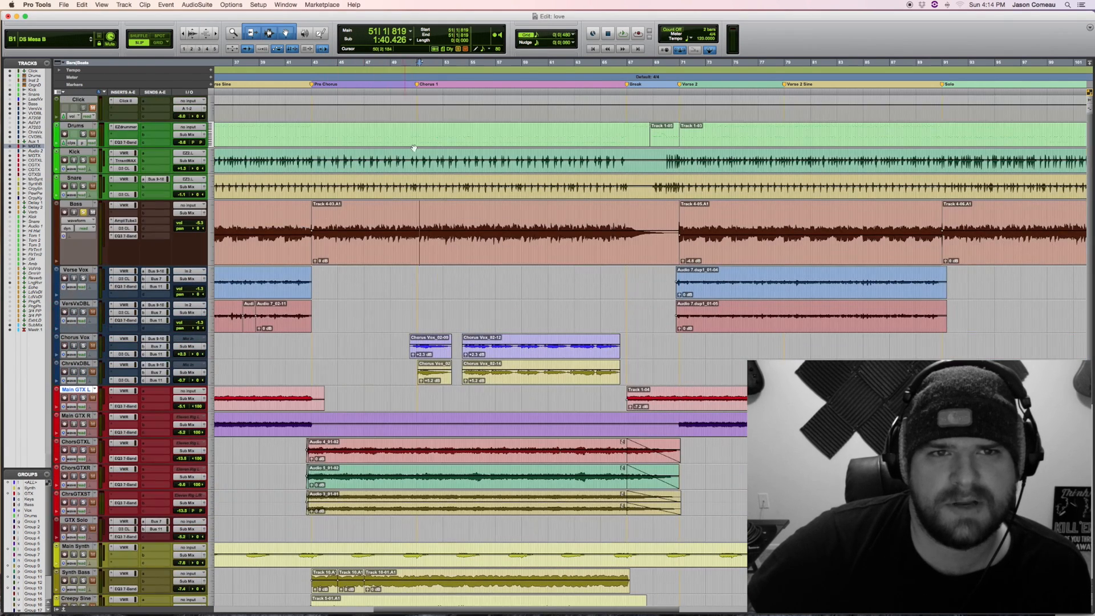
{"action": "left_click", "coordinate": [412, 257]}
{"action": "scroll", "coordinate": [381, 260], "scroll_direction": "down", "scroll_amount": 3}
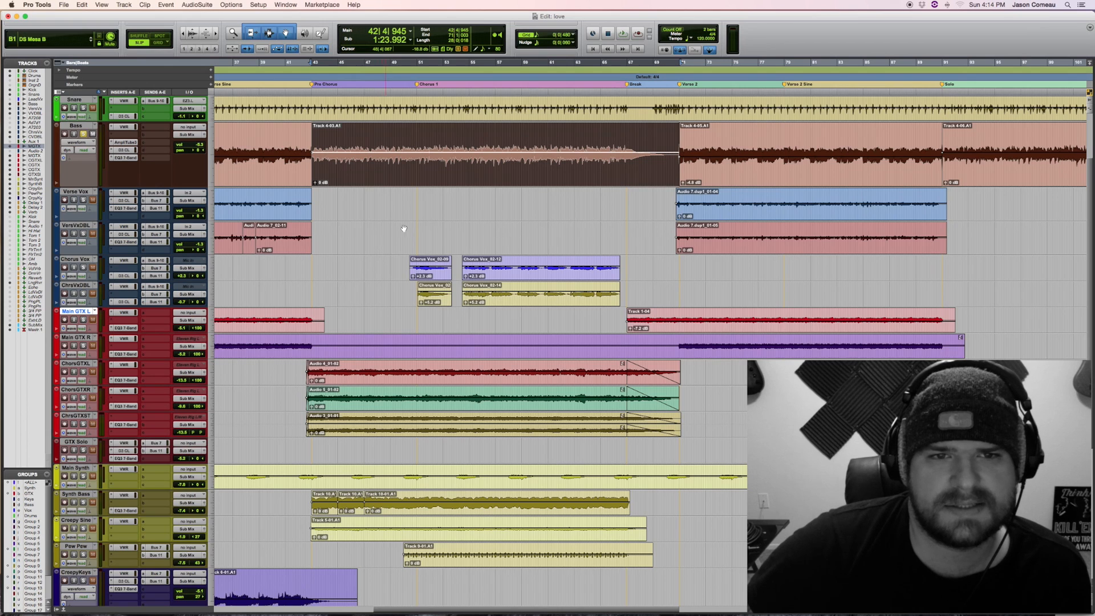
{"action": "scroll", "coordinate": [404, 229], "scroll_direction": "up", "scroll_amount": 3}
{"action": "left_click", "coordinate": [422, 286]}
{"action": "scroll", "coordinate": [394, 309], "scroll_direction": "down", "scroll_amount": 4}
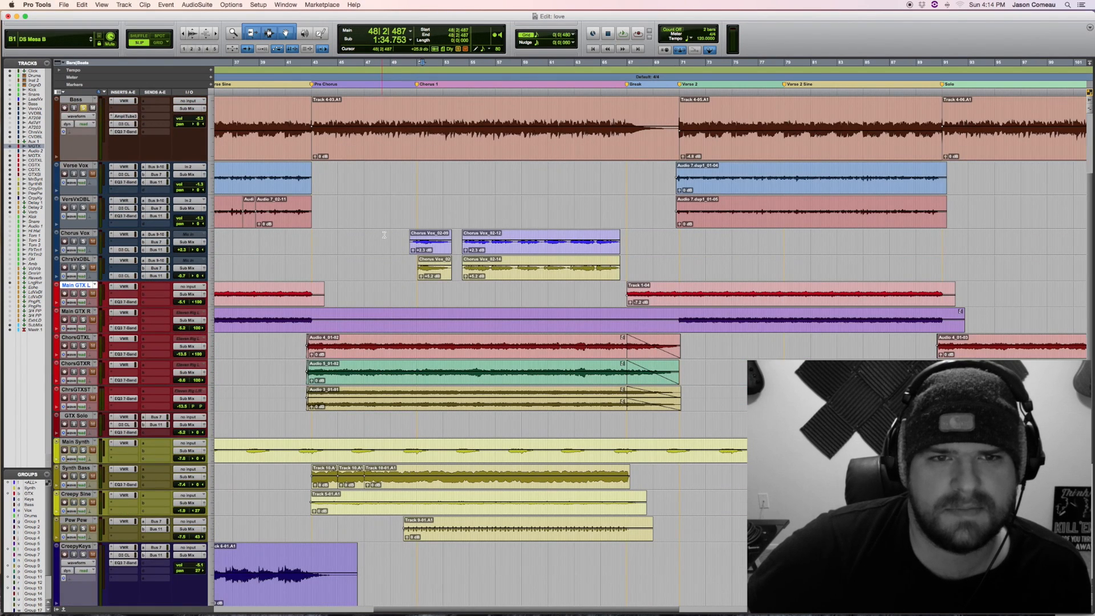
{"action": "left_click_drag", "start_coordinate": [384, 235], "coordinate": [638, 270]}
{"action": "left_click_drag", "start_coordinate": [299, 346], "coordinate": [697, 407]}
{"action": "left_click", "coordinate": [385, 459]}
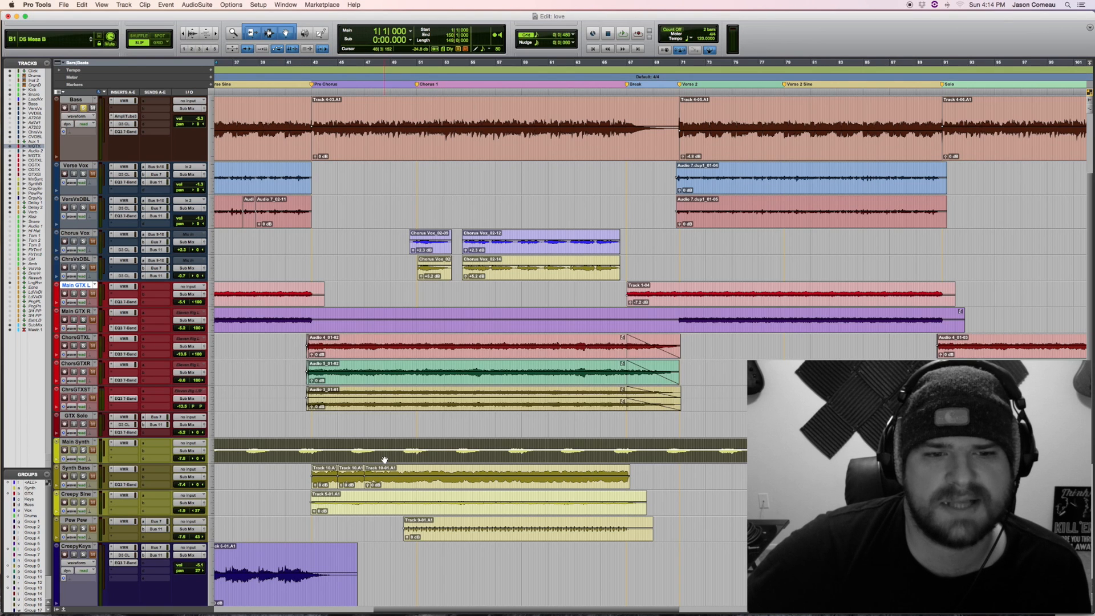
- Enlarge the Synth Bass track and highlight its Pre Chorus and Chorus 1 clips, leaving the edit cursor just before the first one
{"action": "scroll", "coordinate": [388, 468], "scroll_direction": "down", "scroll_amount": 2}
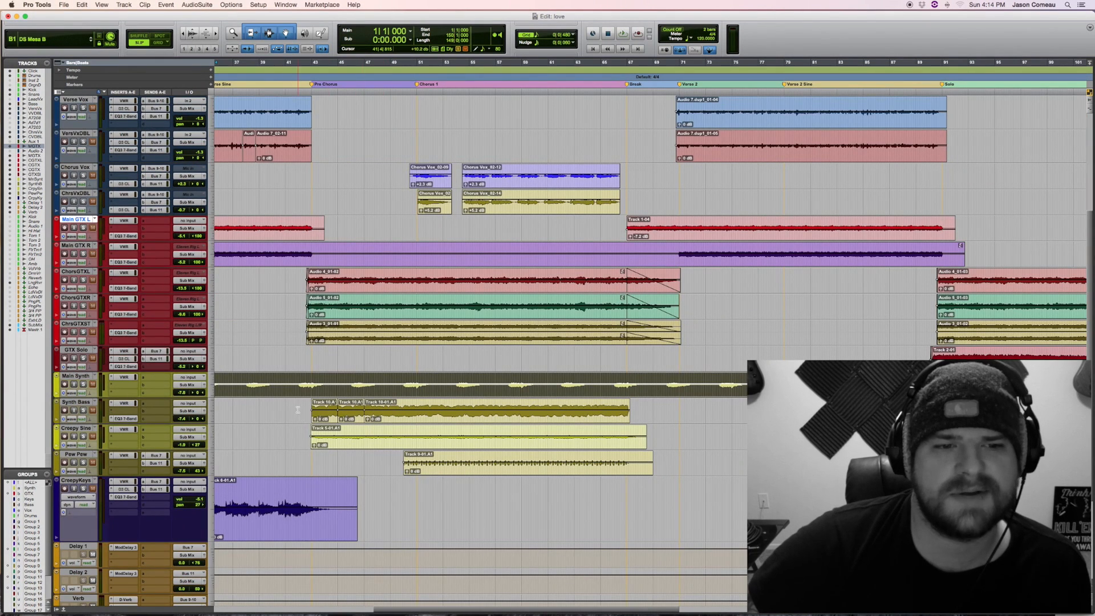
{"action": "left_click_drag", "start_coordinate": [177, 425], "coordinate": [173, 458]}
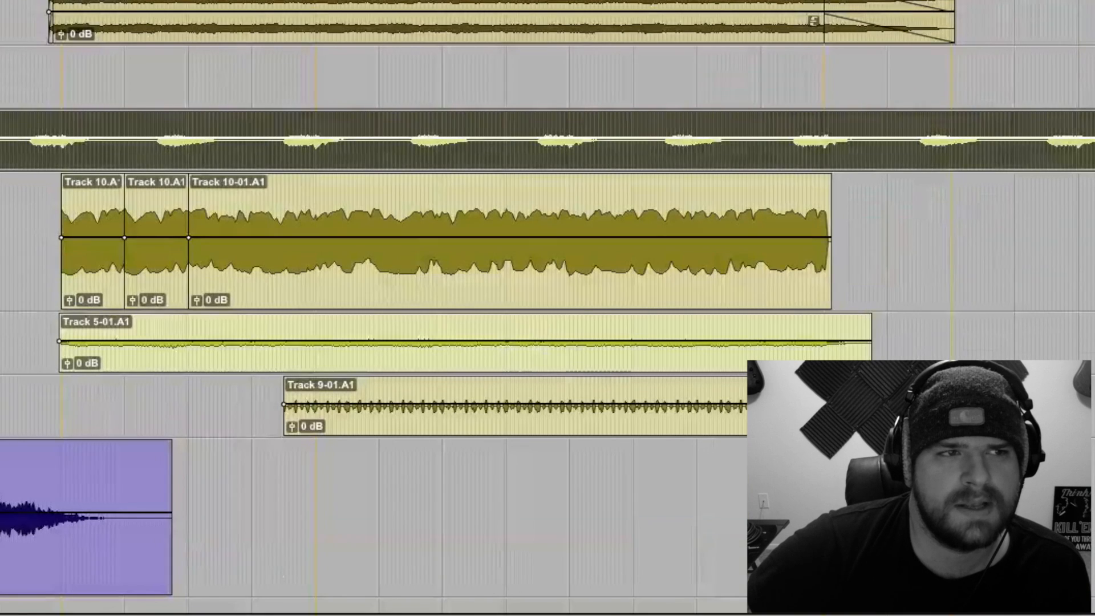
{"action": "left_click", "coordinate": [49, 210]}
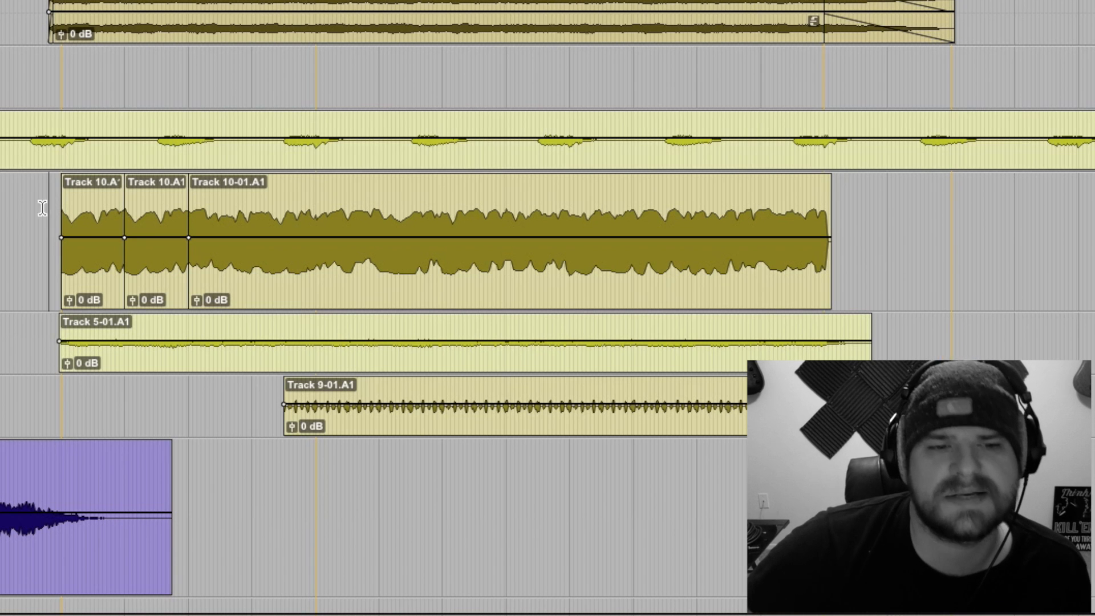
{"action": "left_click_drag", "start_coordinate": [43, 208], "coordinate": [872, 200]}
{"action": "left_click", "coordinate": [53, 188]}
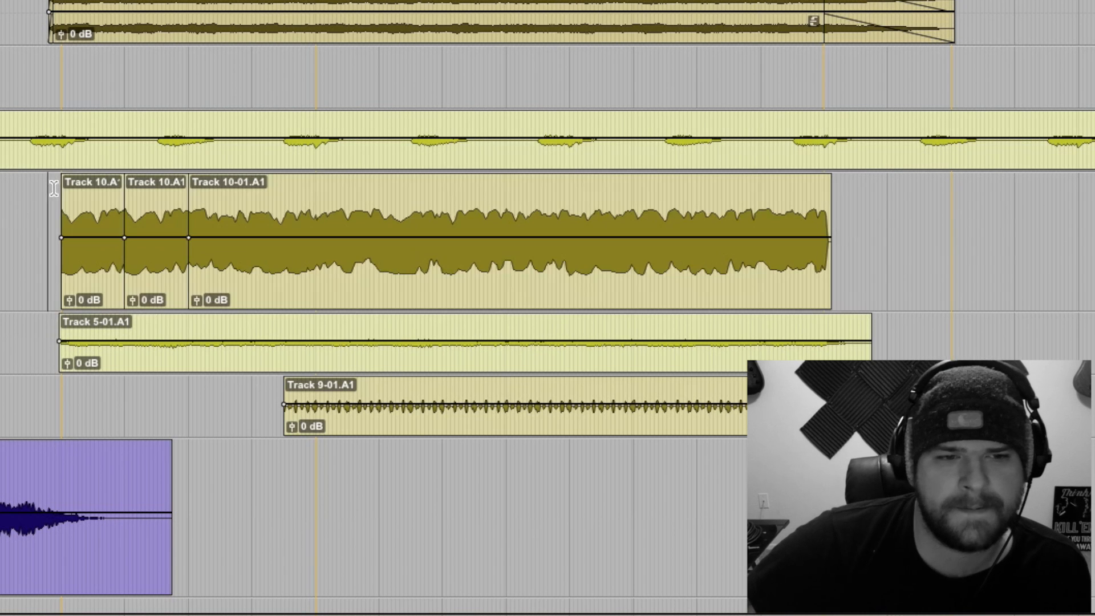
- Play the Synth Bass clips from just before the Pre Chorus and review the track's EQ3 7-Band settings before closing the plug-in window
{"action": "key", "text": "space"}
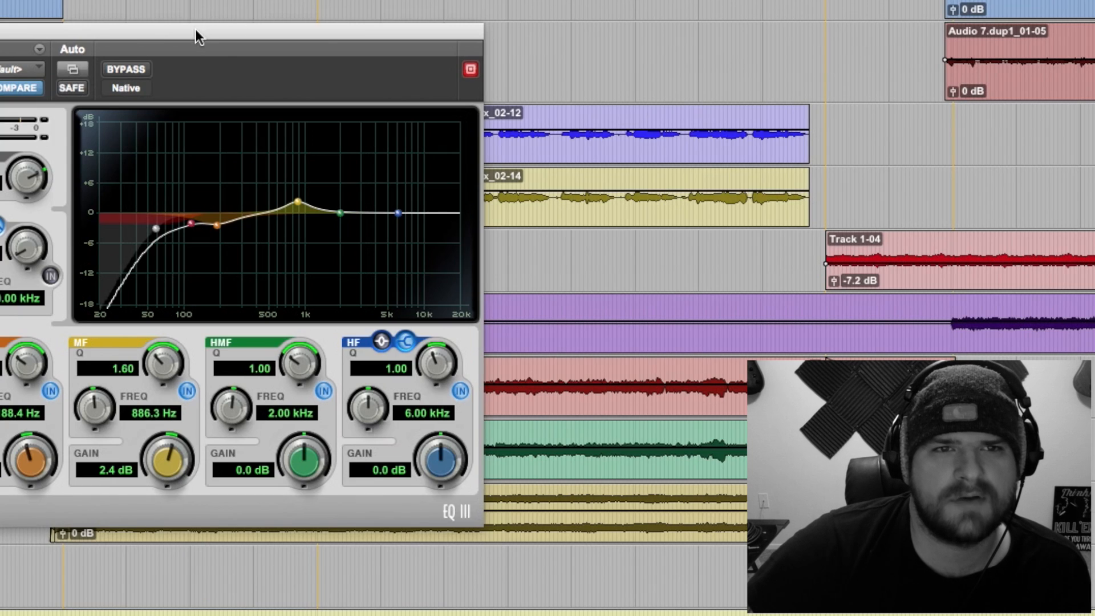
{"action": "left_click_drag", "start_coordinate": [196, 29], "coordinate": [505, 62]}
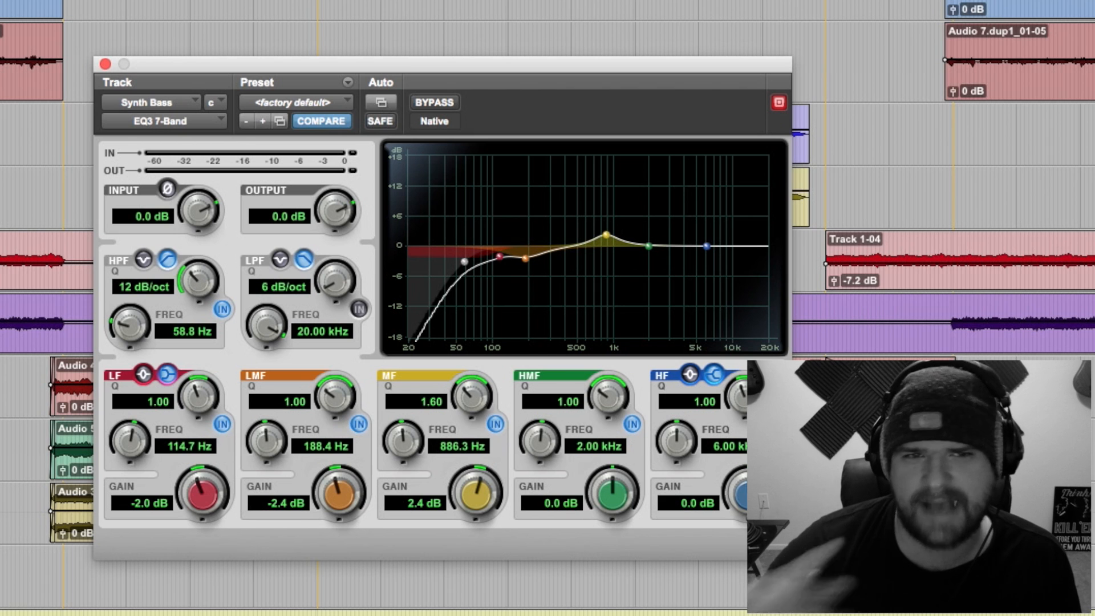
{"action": "left_click", "coordinate": [105, 64]}
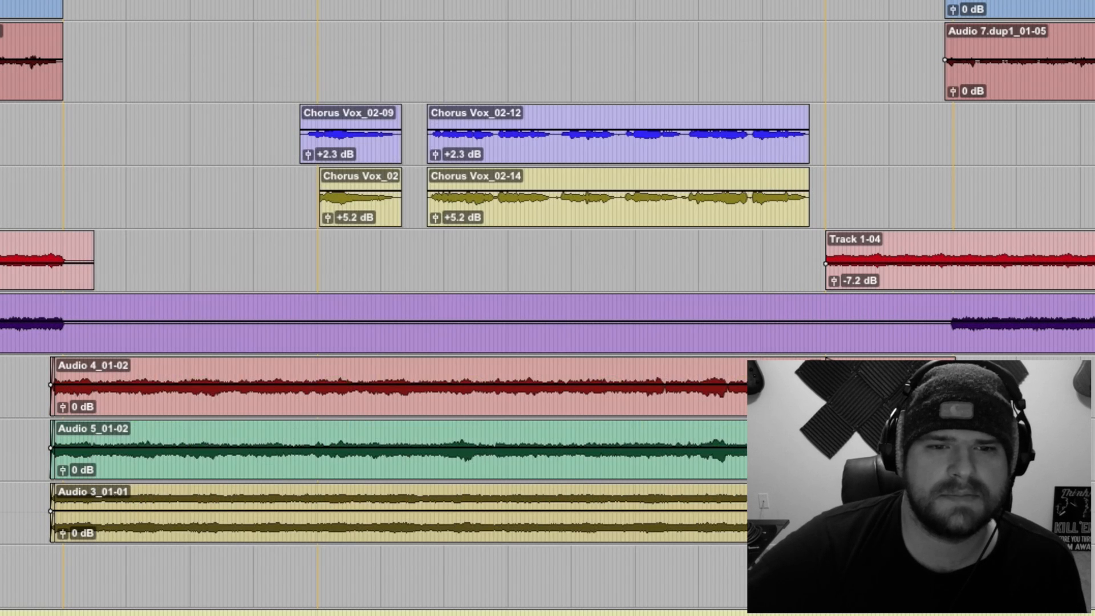
- Play the mix from just before the Pre Chorus into Chorus 1, highlighting the Synth Bass clips during playback
{"action": "scroll", "coordinate": [548, 308], "scroll_direction": "up", "scroll_amount": 5}
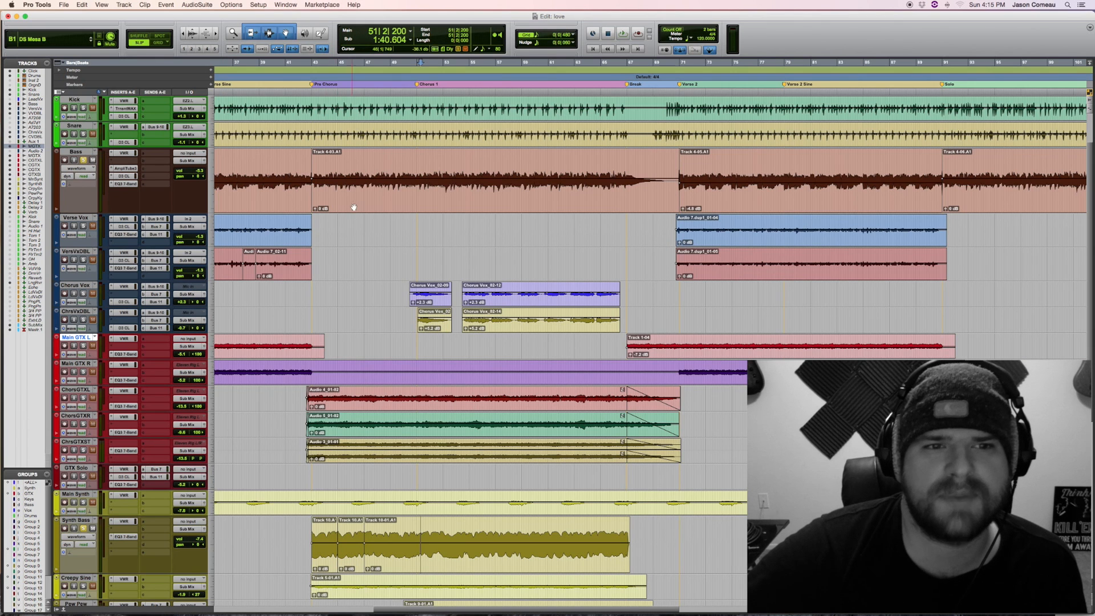
{"action": "scroll", "coordinate": [317, 521], "scroll_direction": "down", "scroll_amount": 1}
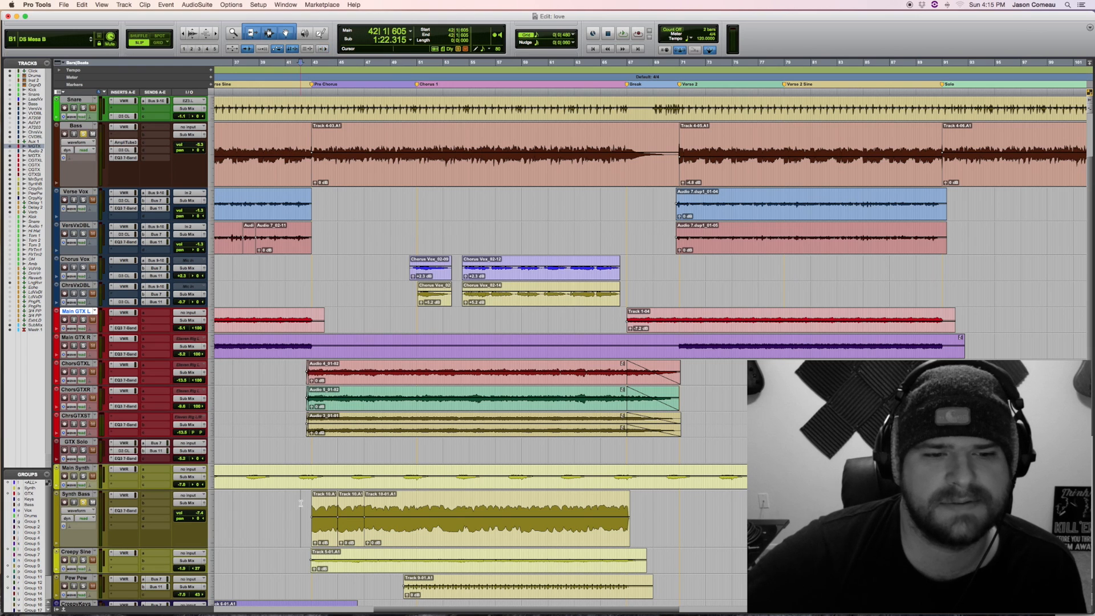
{"action": "key", "text": "space"}
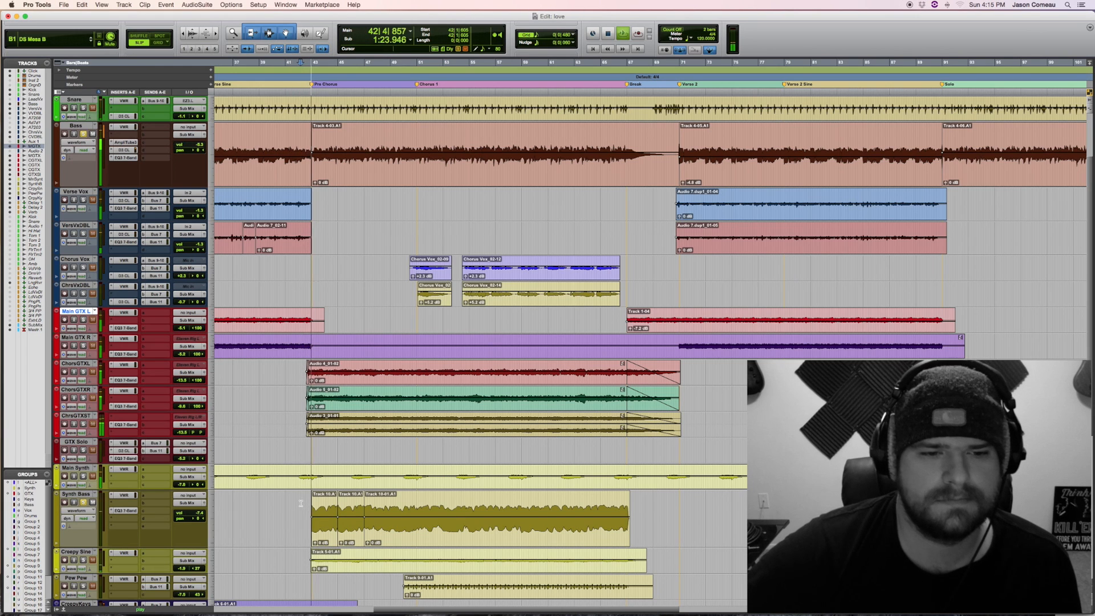
{"action": "left_click_drag", "start_coordinate": [301, 503], "coordinate": [637, 512]}
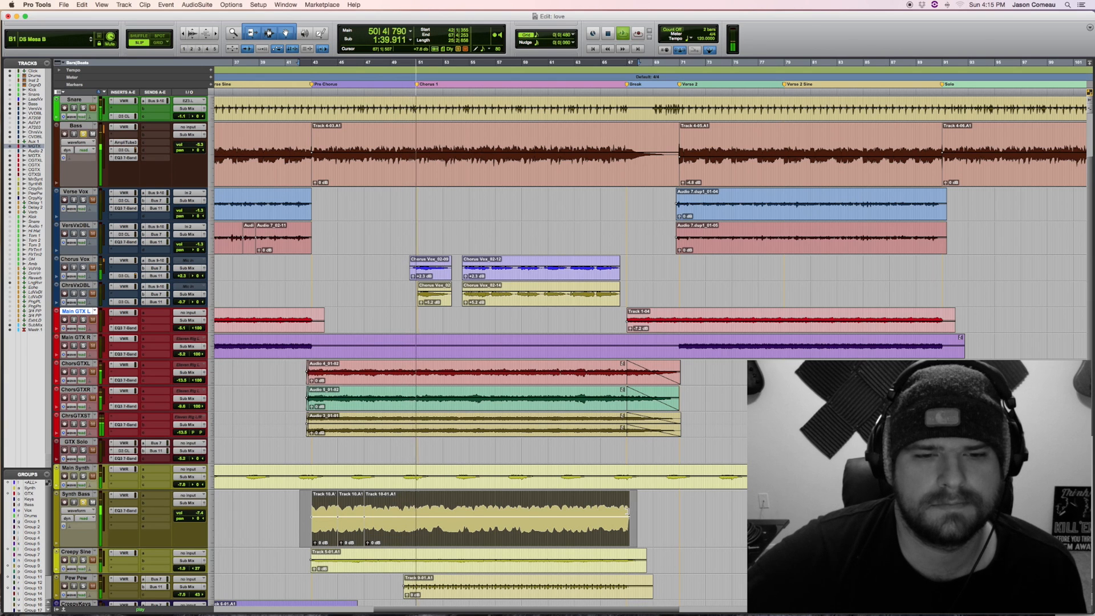
{"action": "key", "text": "space"}
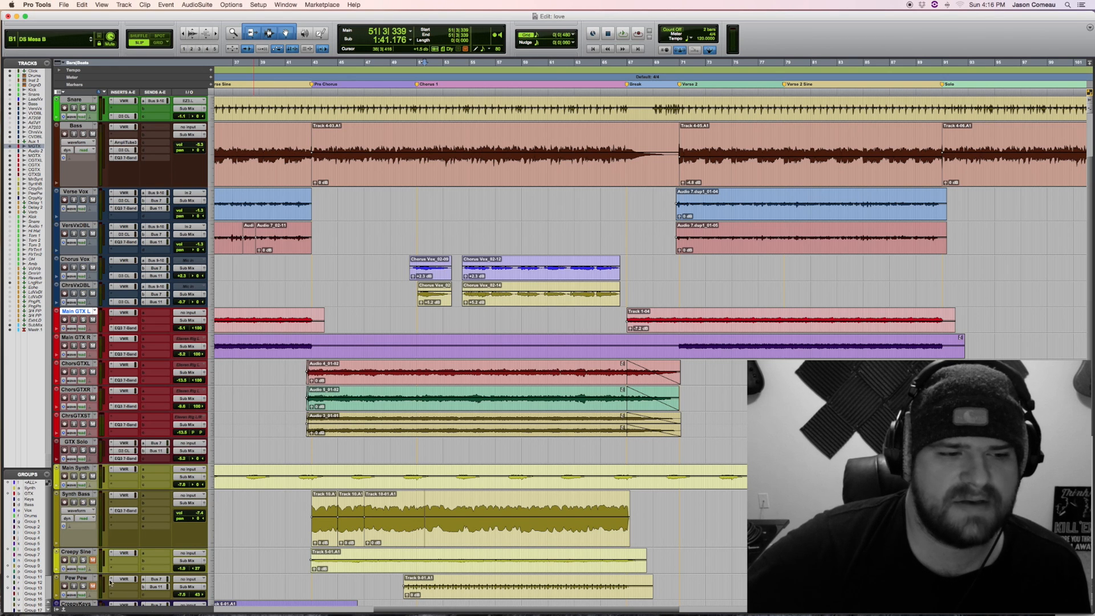
- Highlight the Creepy Sine and Pew Pew clips together, leaving the edit cursor just before the Pre Chorus on Synth Bass
{"action": "scroll", "coordinate": [244, 536], "scroll_direction": "down", "scroll_amount": 5}
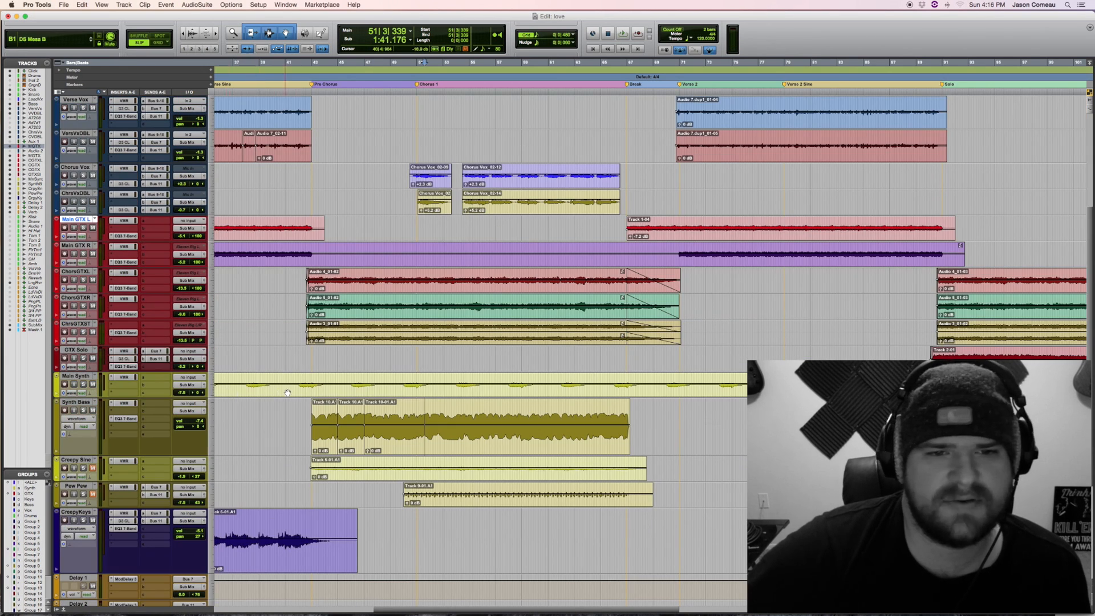
{"action": "left_click_drag", "start_coordinate": [299, 465], "coordinate": [681, 495]}
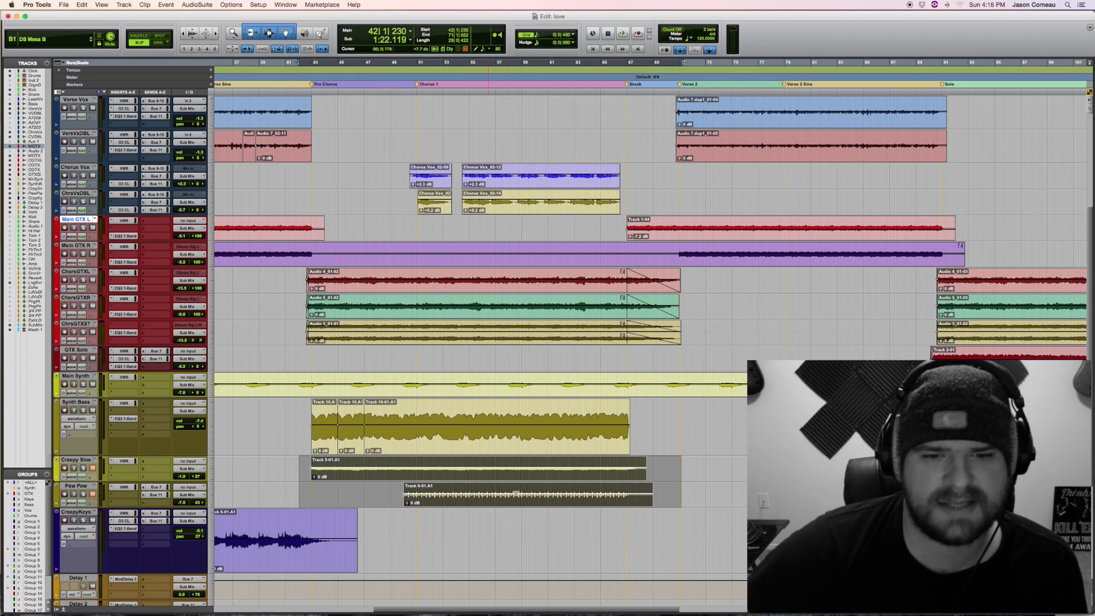
{"action": "left_click", "coordinate": [305, 409]}
- Play from just before the Pre Chorus into Chorus 1 with Creepy Sine and Pew Pew muted, highlighting a short stretch of ChorsGTXL
{"action": "key", "text": "space"}
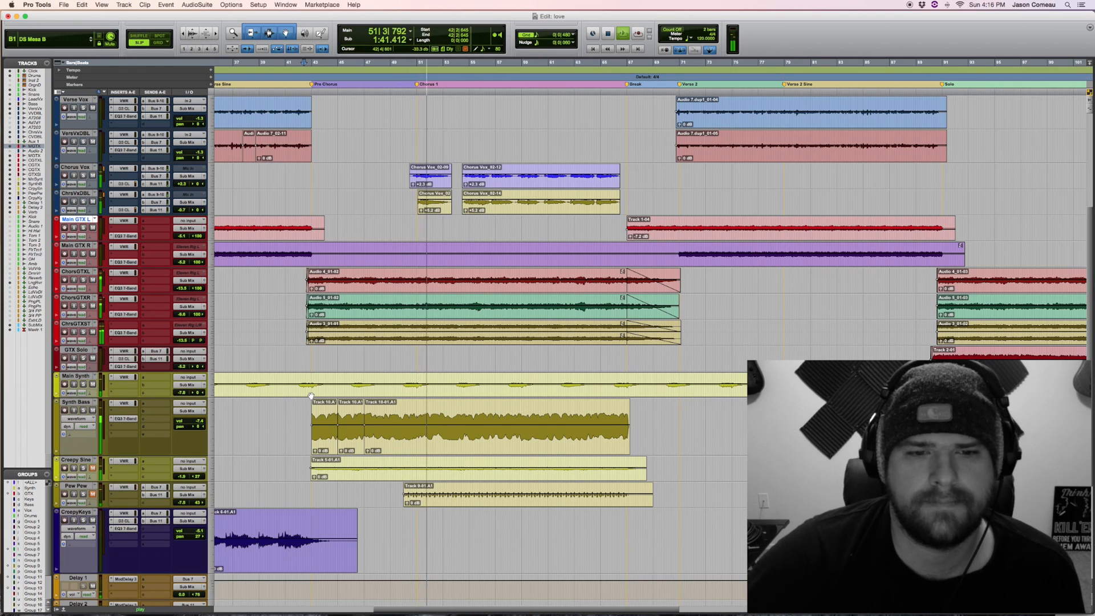
{"action": "scroll", "coordinate": [542, 373], "scroll_direction": "up", "scroll_amount": 6}
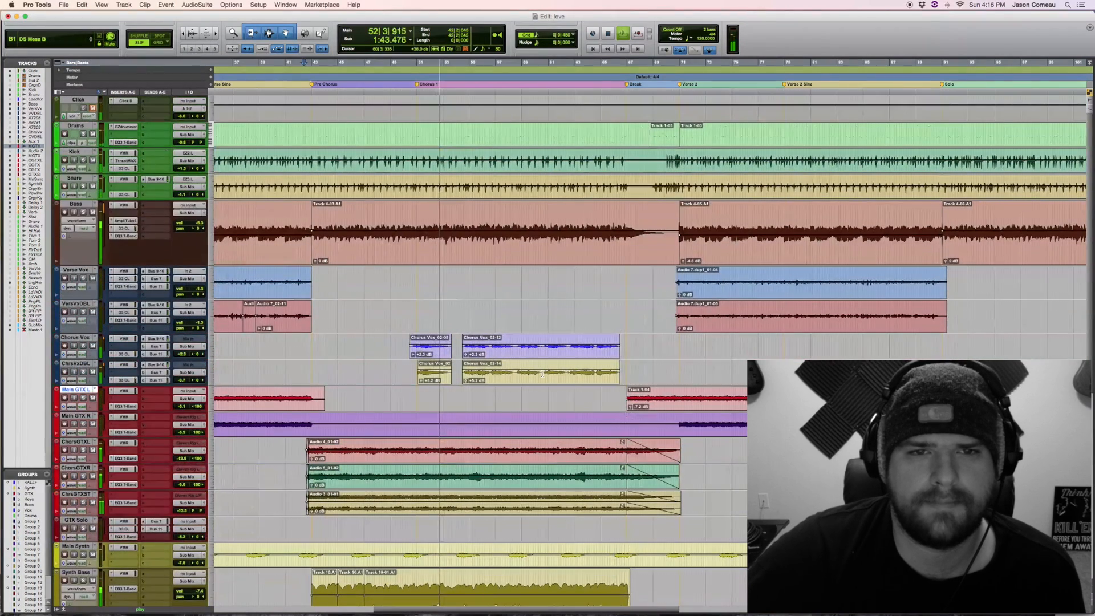
{"action": "scroll", "coordinate": [541, 372], "scroll_direction": "down", "scroll_amount": 2}
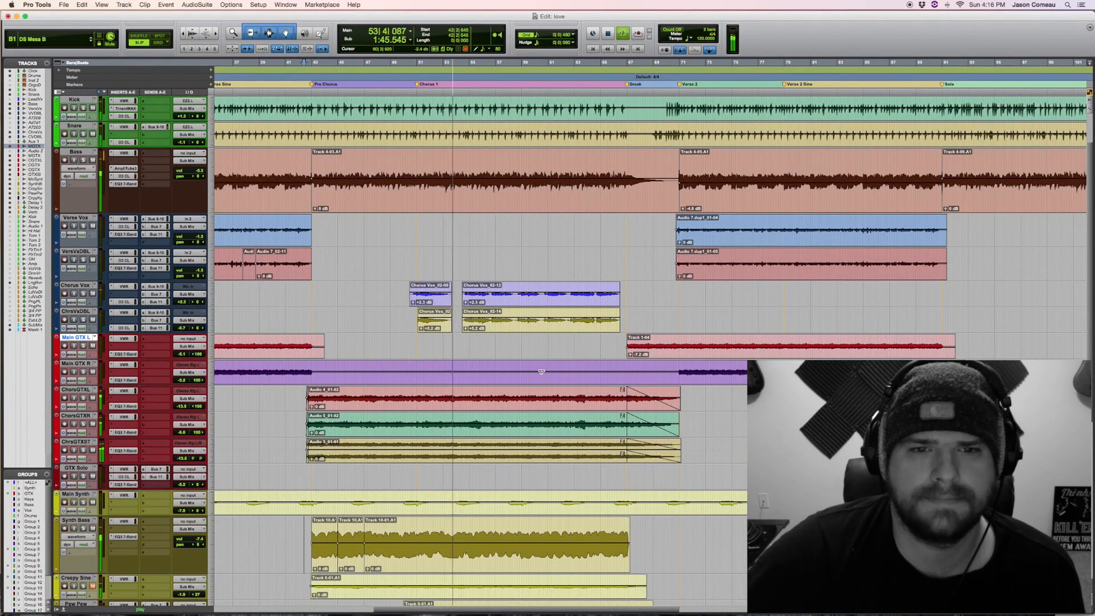
{"action": "scroll", "coordinate": [541, 372], "scroll_direction": "down", "scroll_amount": 1}
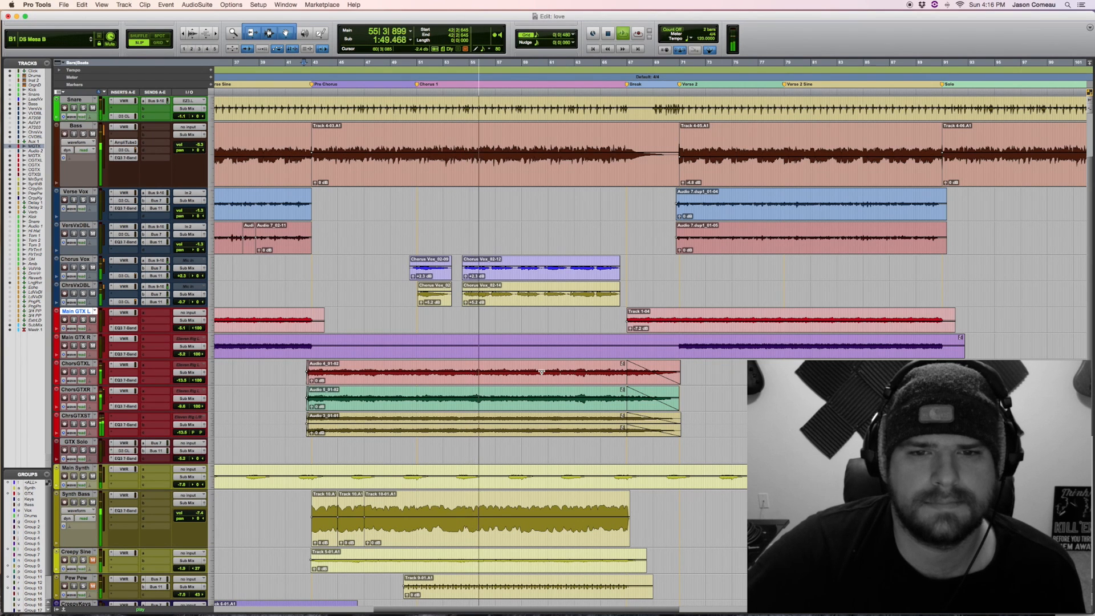
{"action": "left_click_drag", "start_coordinate": [548, 371], "coordinate": [585, 369]}
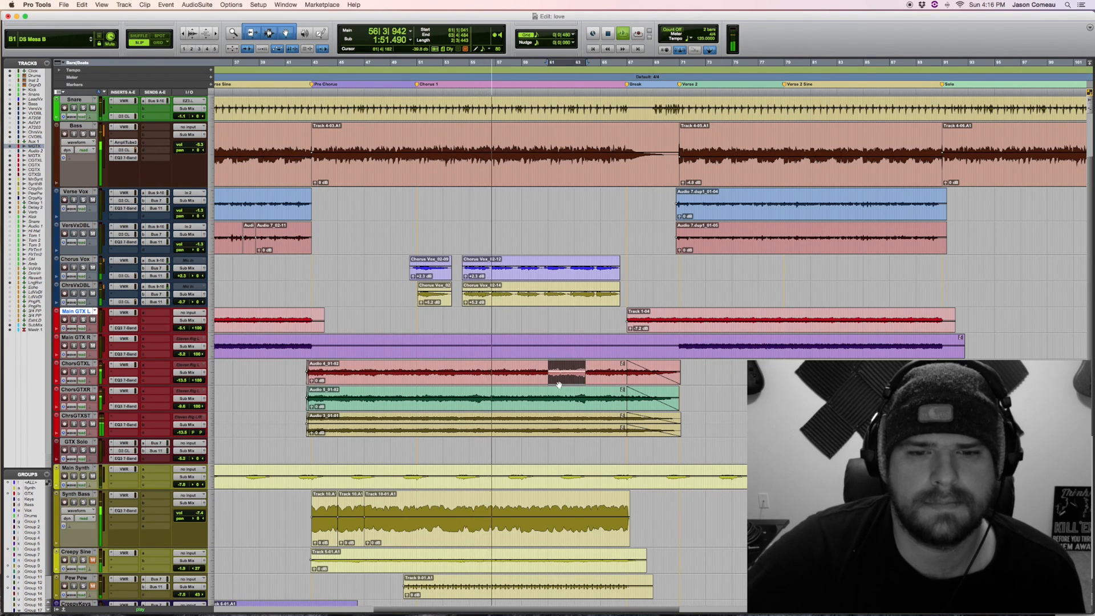
{"action": "scroll", "coordinate": [570, 376], "scroll_direction": "down", "scroll_amount": 4}
{"action": "key", "text": "space"}
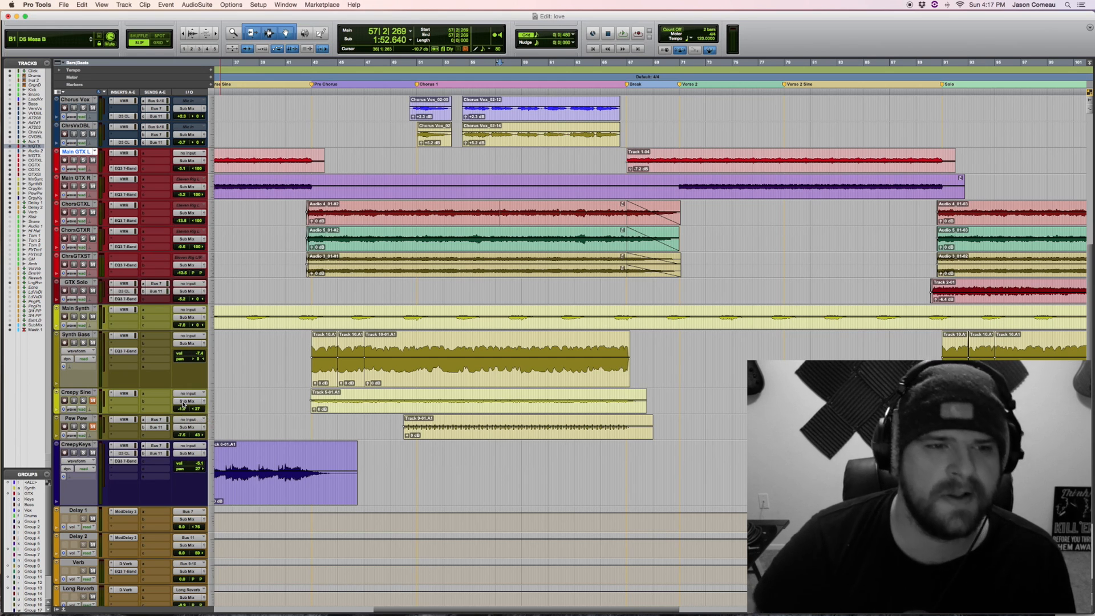
- Enlarge the Creepy Sine track, highlight its Pre Chorus and Chorus 1 clip, and play from just before it
{"action": "scroll", "coordinate": [169, 412], "scroll_direction": "left", "scroll_amount": 1}
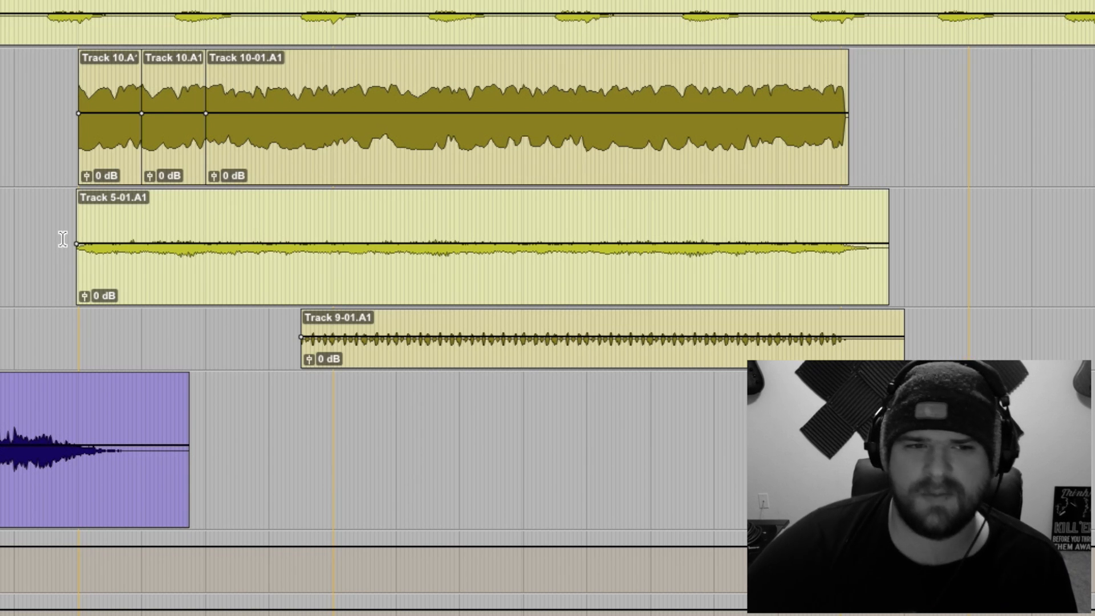
{"action": "left_click_drag", "start_coordinate": [9, 225], "coordinate": [865, 222]}
{"action": "left_click", "coordinate": [68, 219]}
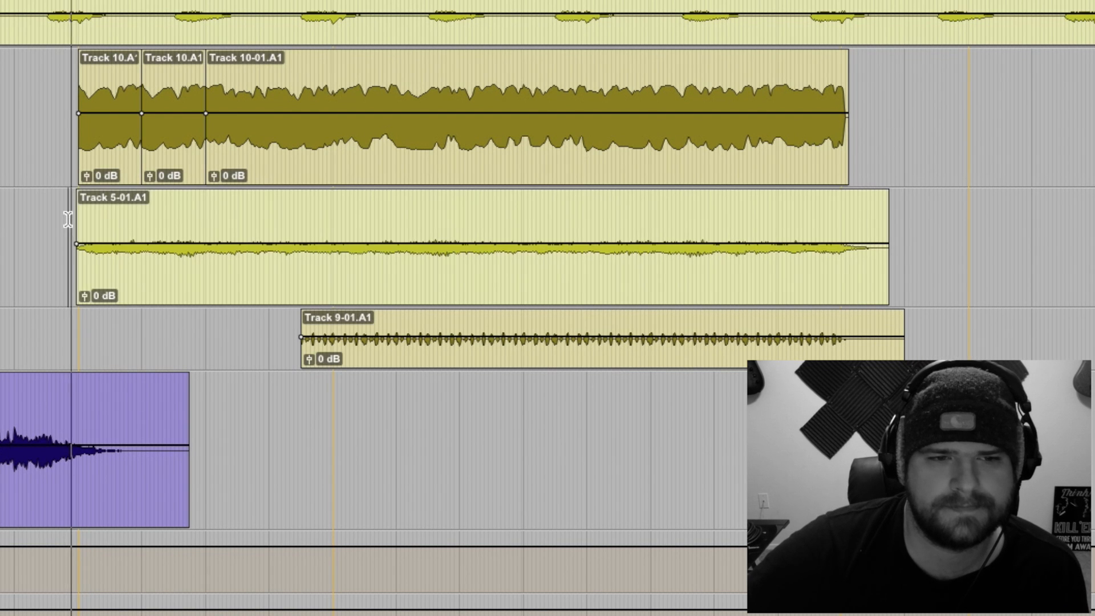
{"action": "key", "text": "space"}
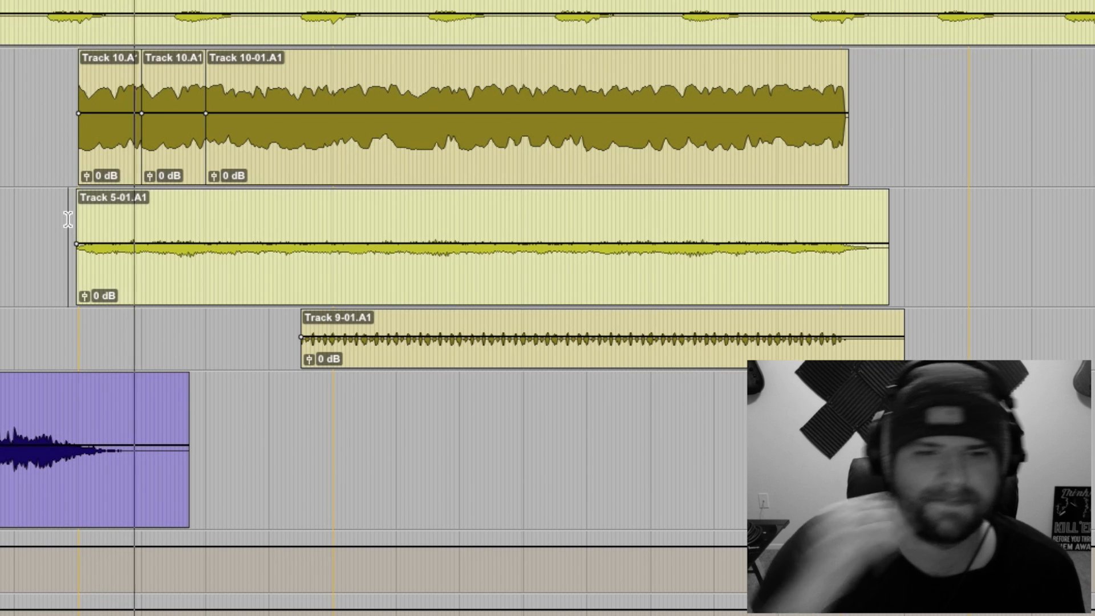
- Highlight most of the Creepy Sine clip during playback and magnify the waveforms vertically
{"action": "scroll", "coordinate": [68, 219], "scroll_direction": "left", "scroll_amount": 4}
{"action": "left_click", "coordinate": [68, 220]}
{"action": "scroll", "coordinate": [179, 217], "scroll_direction": "right", "scroll_amount": 4}
{"action": "scroll", "coordinate": [178, 217], "scroll_direction": "right", "scroll_amount": 2}
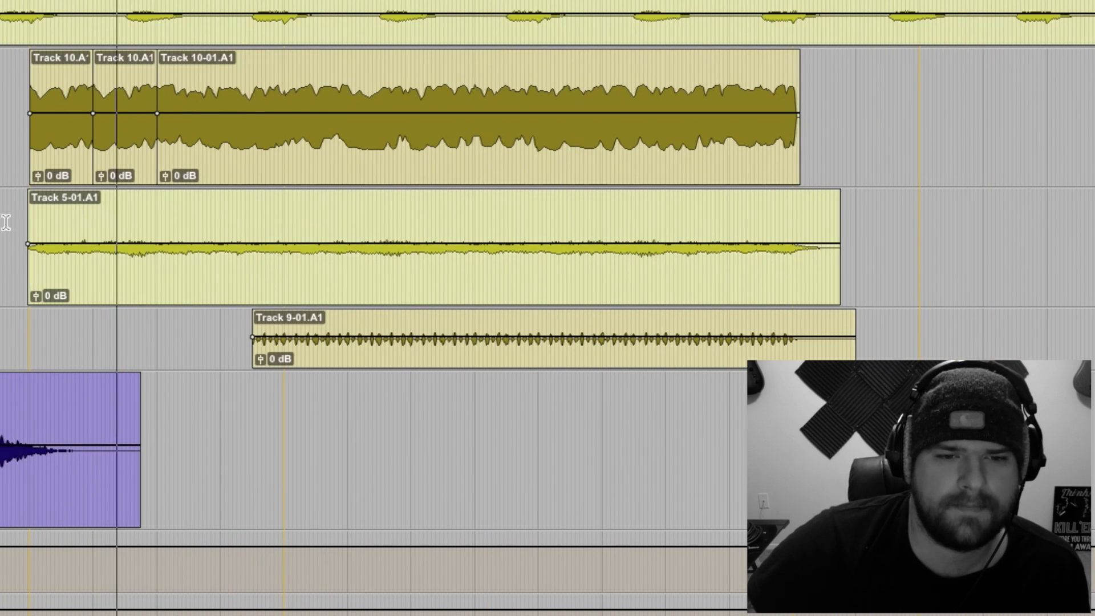
{"action": "left_click_drag", "start_coordinate": [2, 222], "coordinate": [576, 219]}
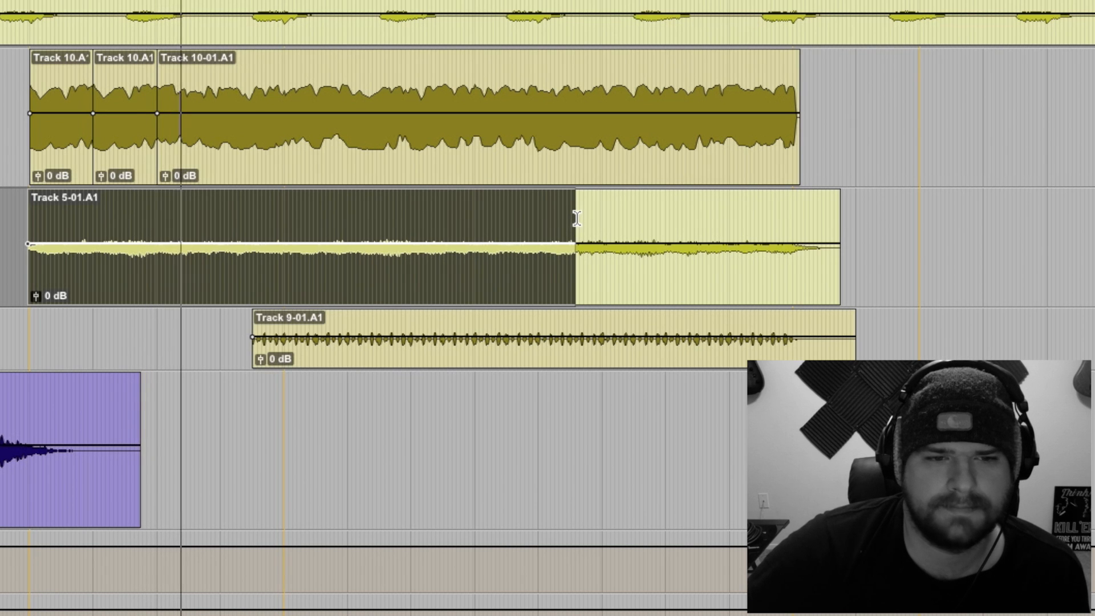
{"action": "scroll", "coordinate": [572, 221], "scroll_direction": "up", "scroll_amount": 4}
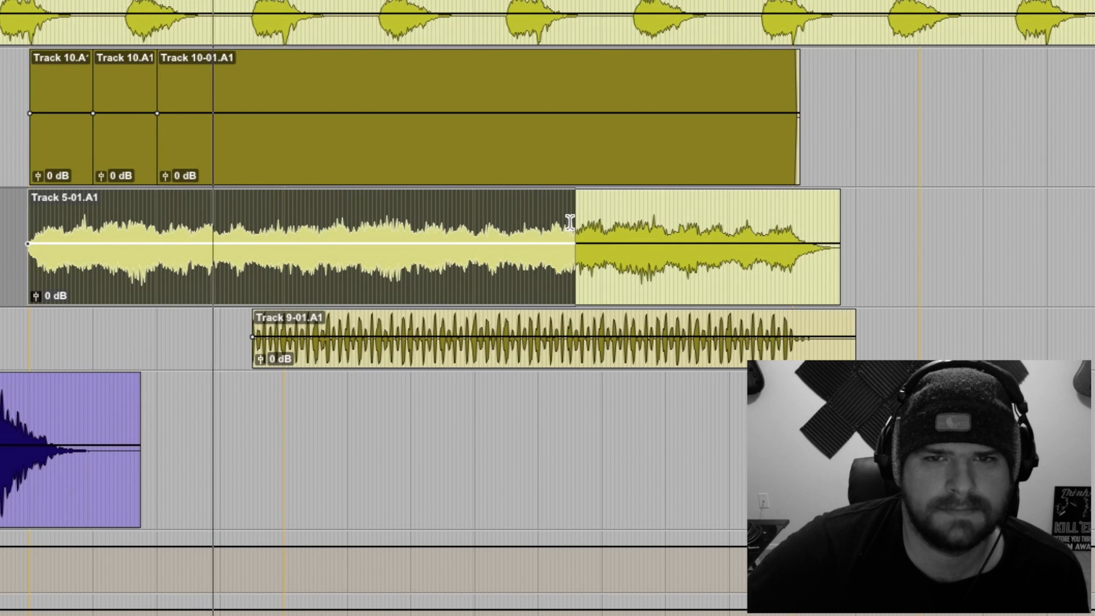
{"action": "scroll", "coordinate": [569, 221], "scroll_direction": "down", "scroll_amount": 2}
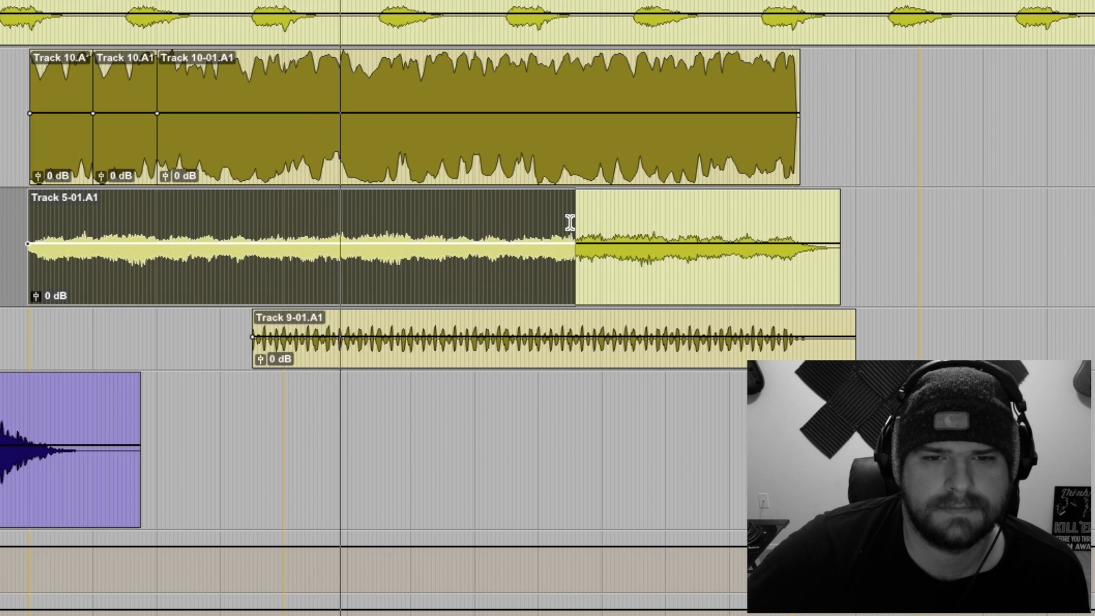
{"action": "left_click", "coordinate": [570, 222]}
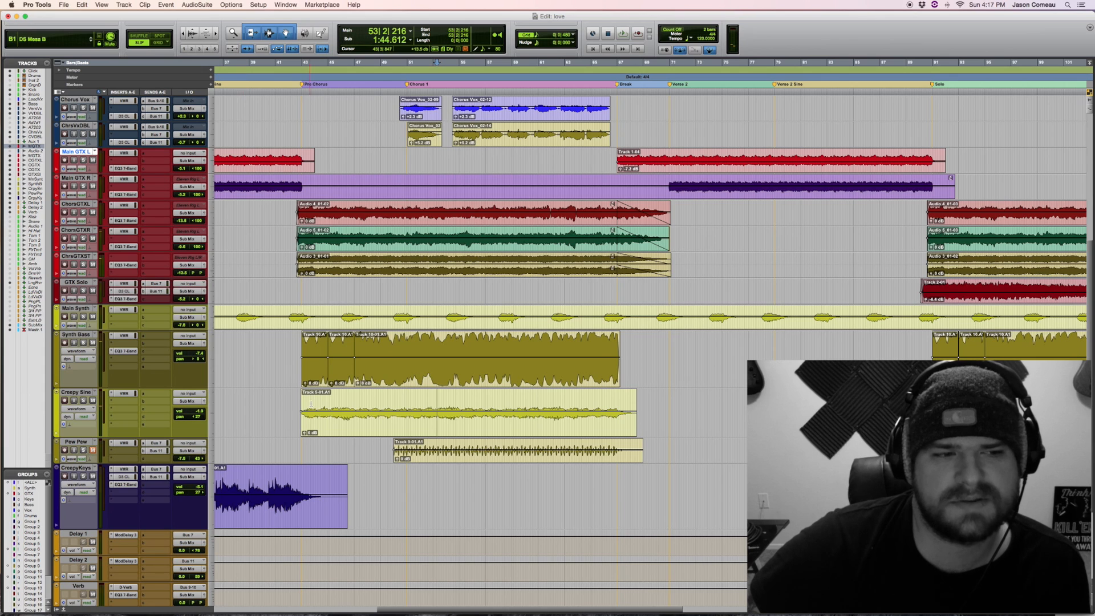
- Play the mix including Creepy Sine from just before the Pre Chorus into Chorus 1 while looking over the tracks
{"action": "key", "text": "space"}
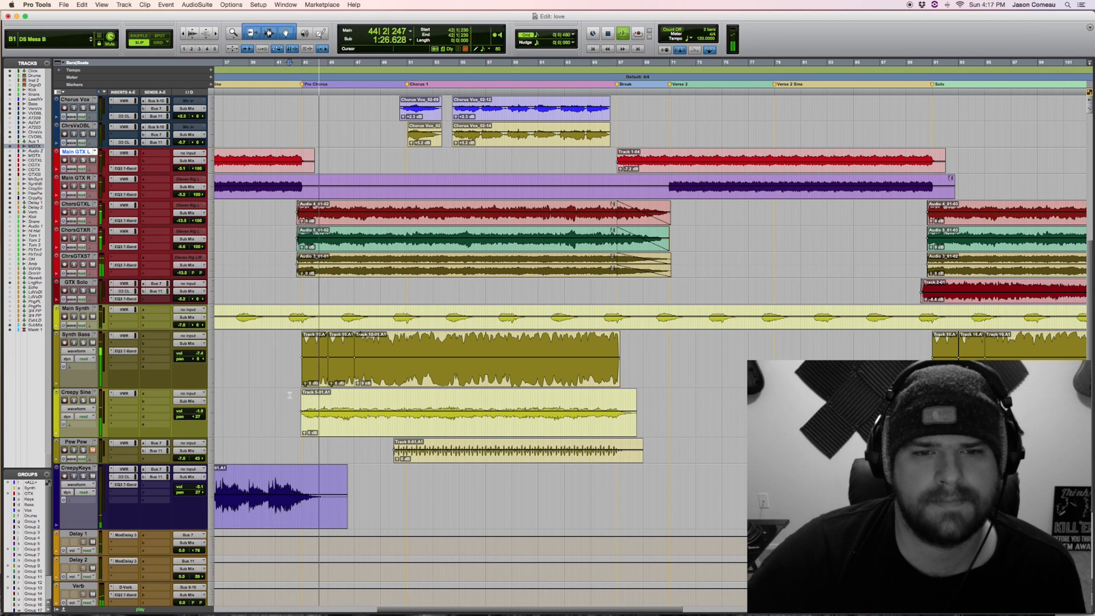
{"action": "scroll", "coordinate": [299, 299], "scroll_direction": "up", "scroll_amount": 6}
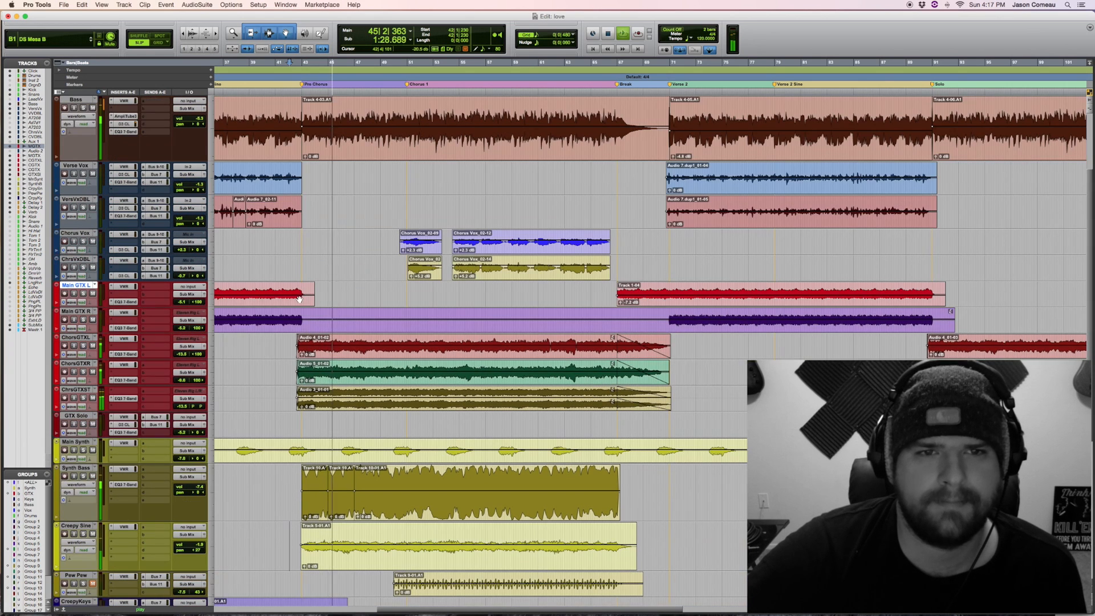
{"action": "scroll", "coordinate": [299, 300], "scroll_direction": "down", "scroll_amount": 2}
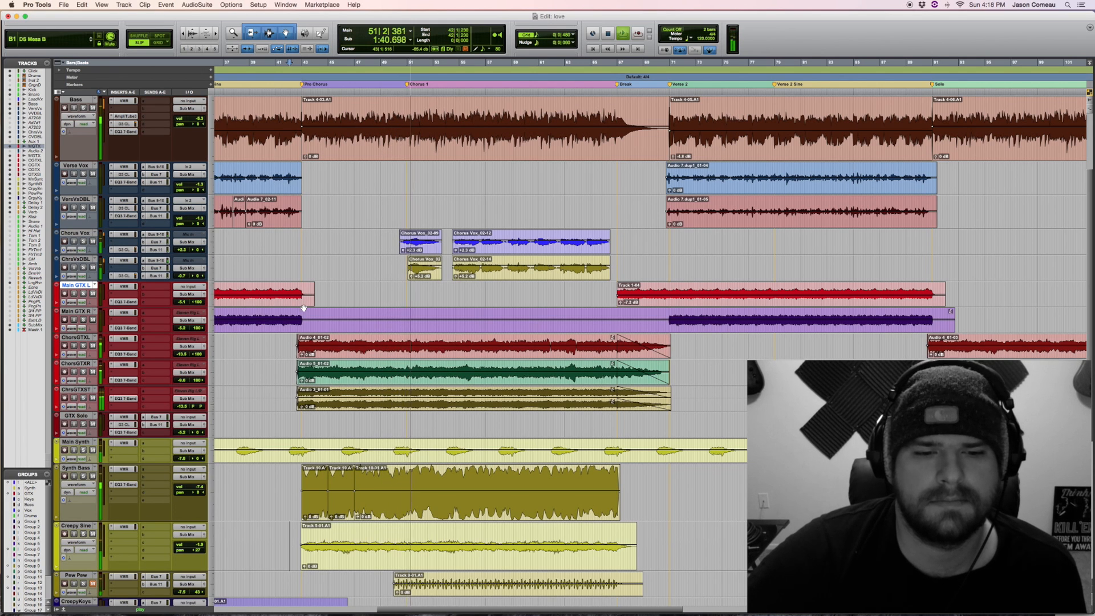
{"action": "scroll", "coordinate": [302, 305], "scroll_direction": "down", "scroll_amount": 3}
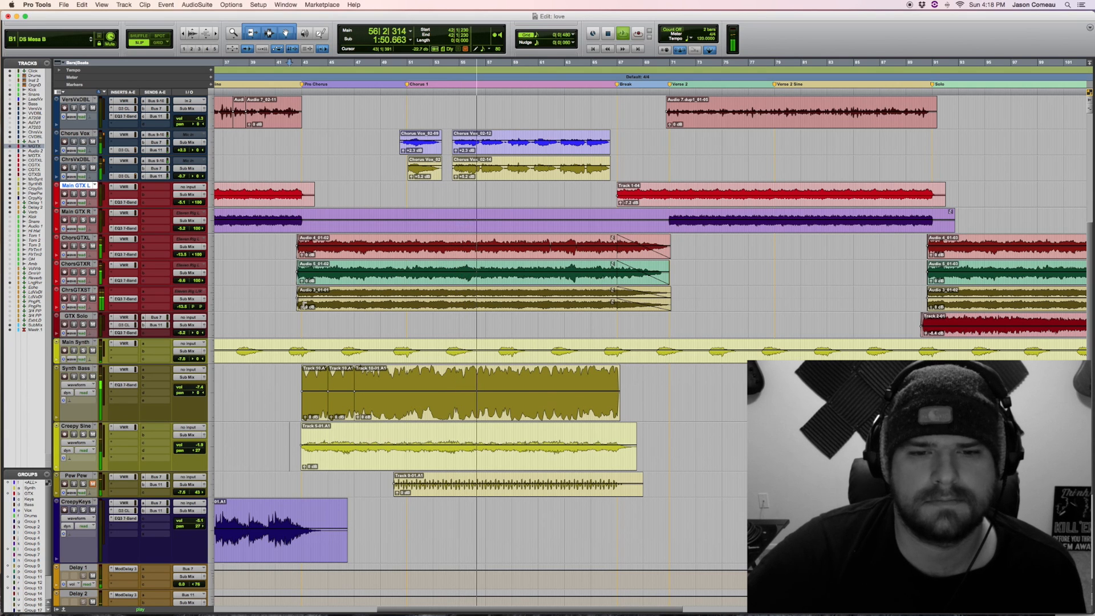
{"action": "key", "text": "space"}
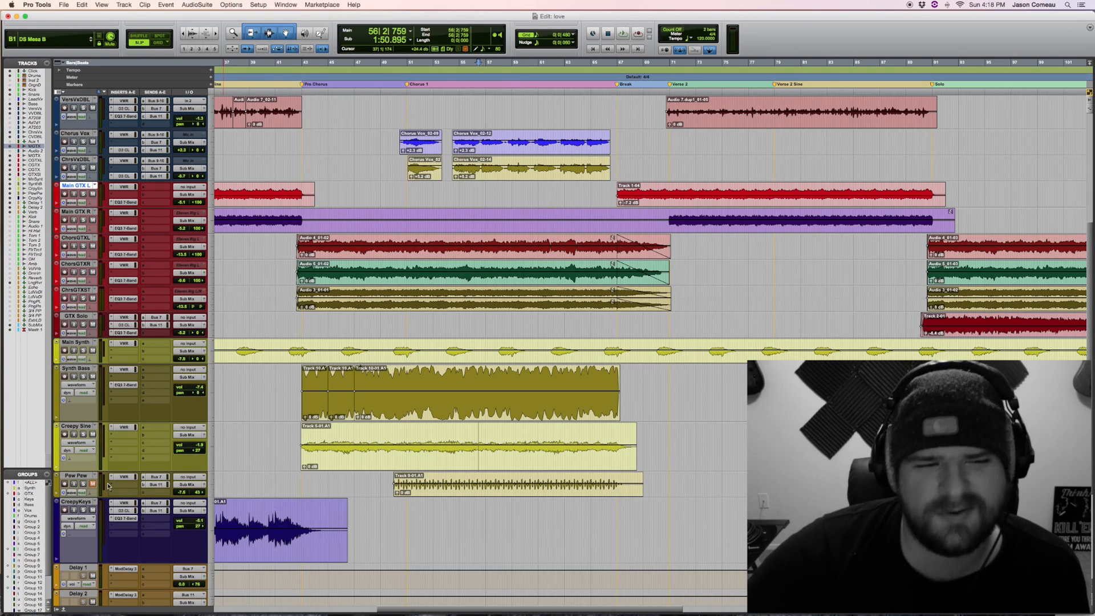
- Enlarge the Pew Pew track, play from just before its Chorus 1 clip, and highlight most of that clip
{"action": "left_click_drag", "start_coordinate": [132, 497], "coordinate": [133, 557]}
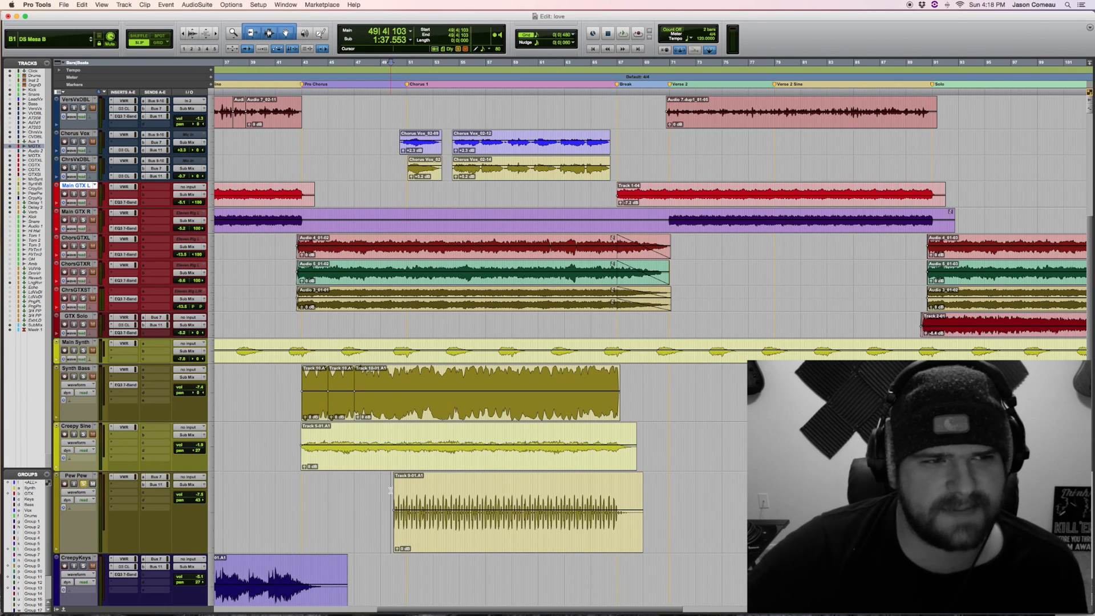
{"action": "key", "text": "space"}
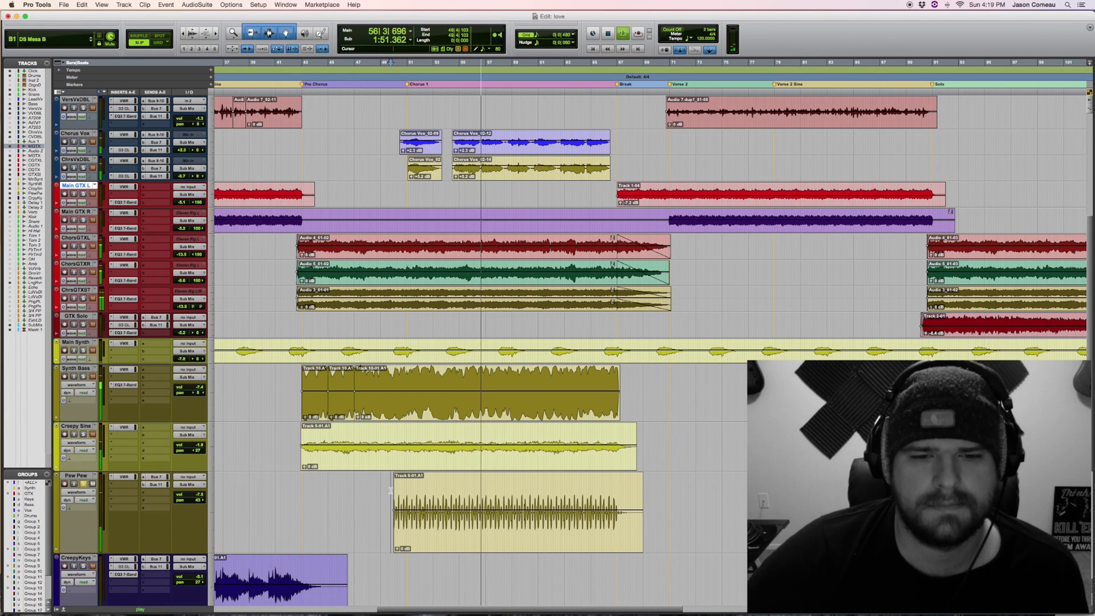
{"action": "left_click_drag", "start_coordinate": [391, 491], "coordinate": [620, 494]}
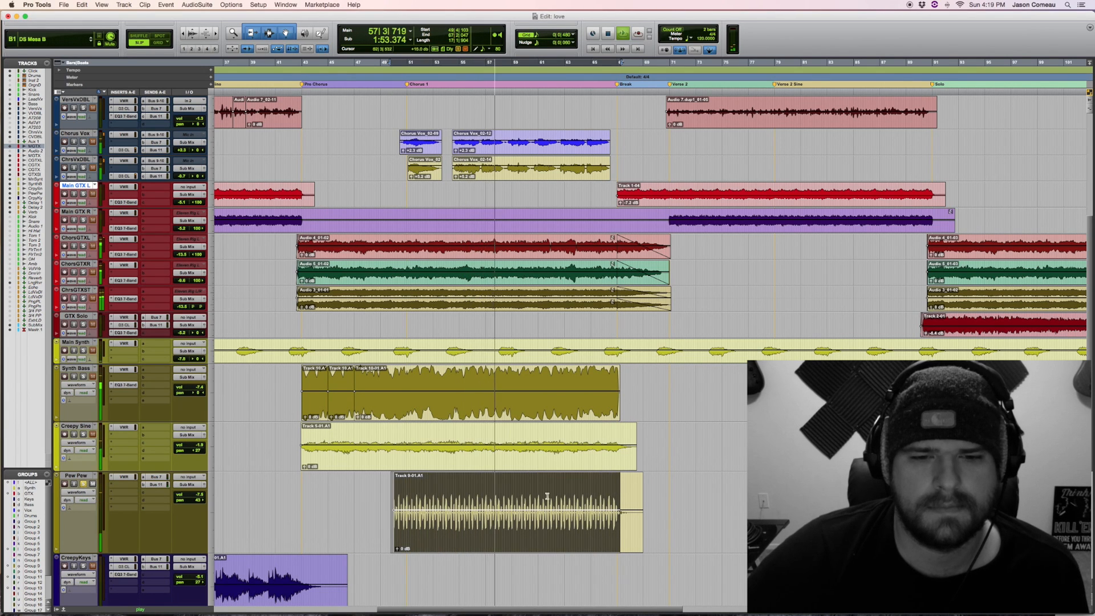
{"action": "key", "text": "space"}
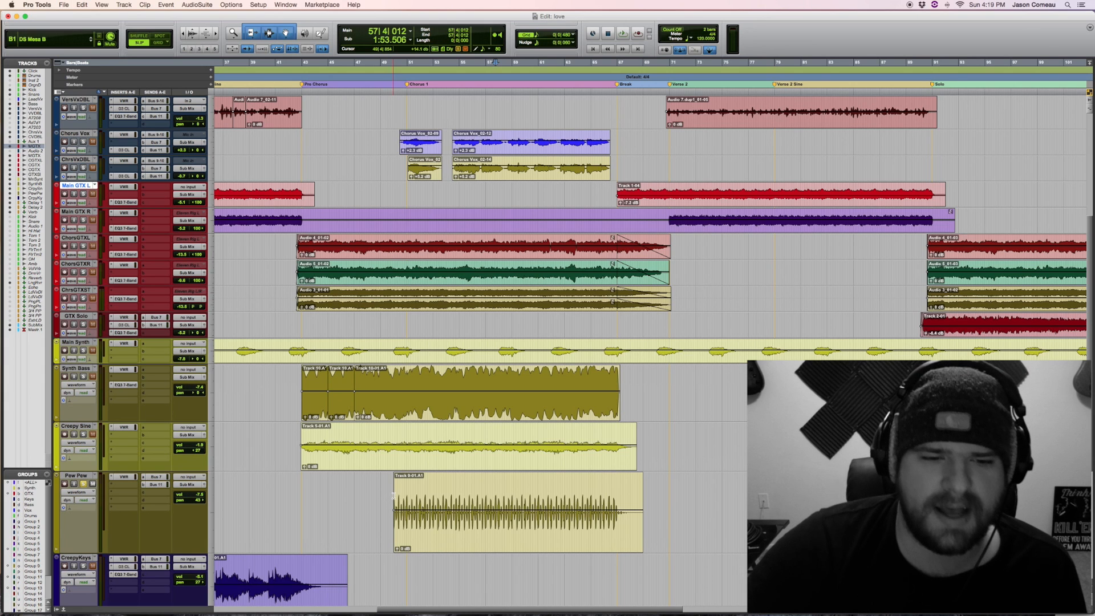
- Play the Pew Pew part from just before Chorus 1 while inspecting its clip at closer timeline zoom
{"action": "key", "text": "space"}
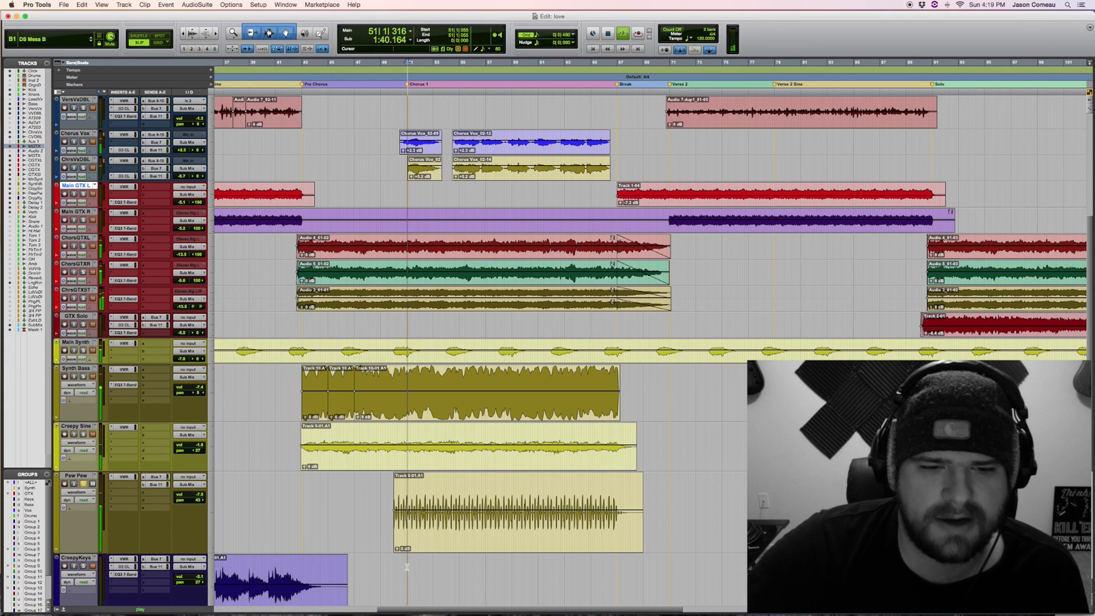
{"action": "key", "text": "super+bracketright"}
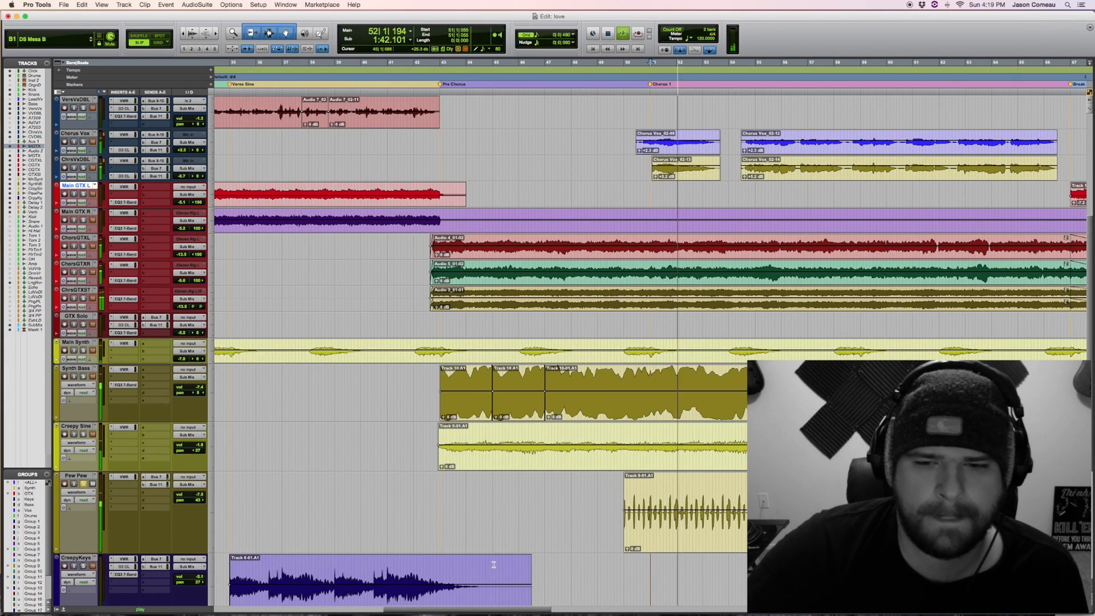
{"action": "scroll", "coordinate": [494, 566], "scroll_direction": "right", "scroll_amount": 3}
{"action": "key", "text": "space"}
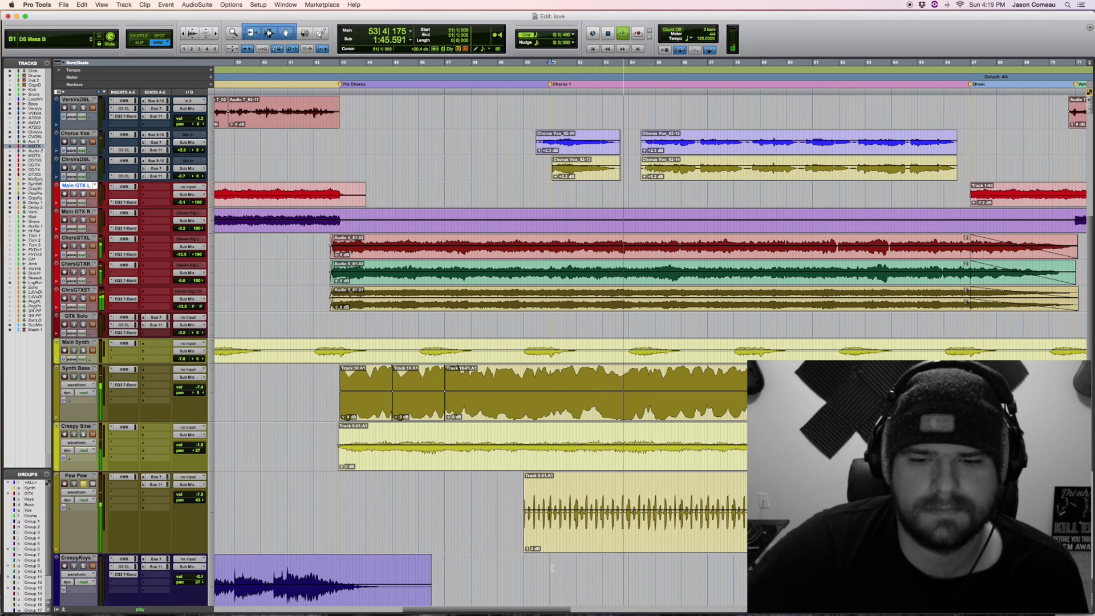
- Highlight about one bar leading into Chorus 1 and replay the Pew Pew entrance from just before its clip
{"action": "key", "text": "space"}
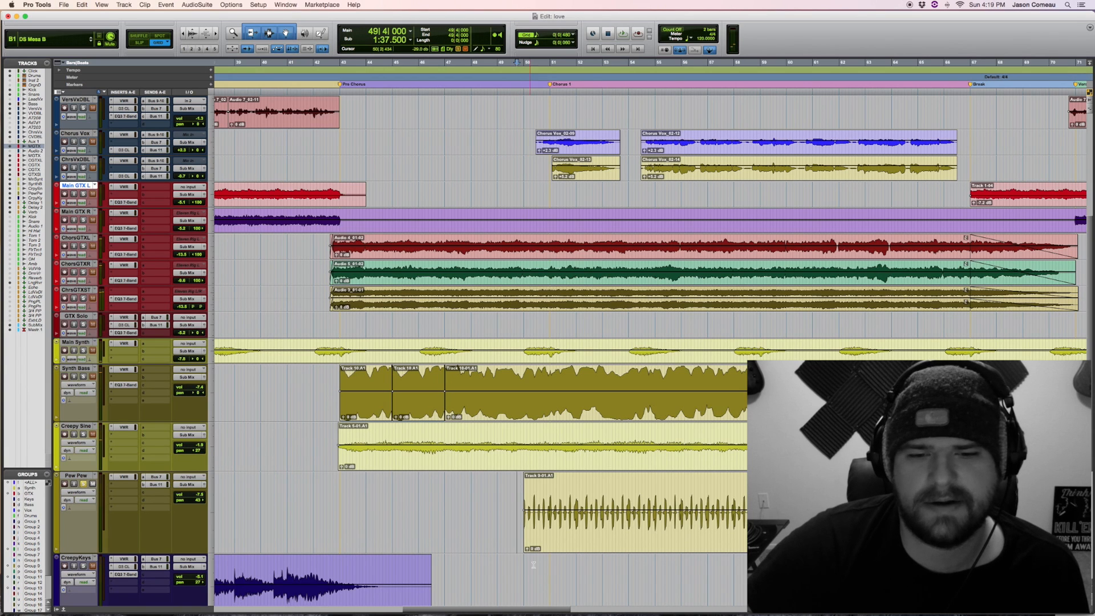
{"action": "left_click_drag", "start_coordinate": [546, 564], "coordinate": [549, 565]}
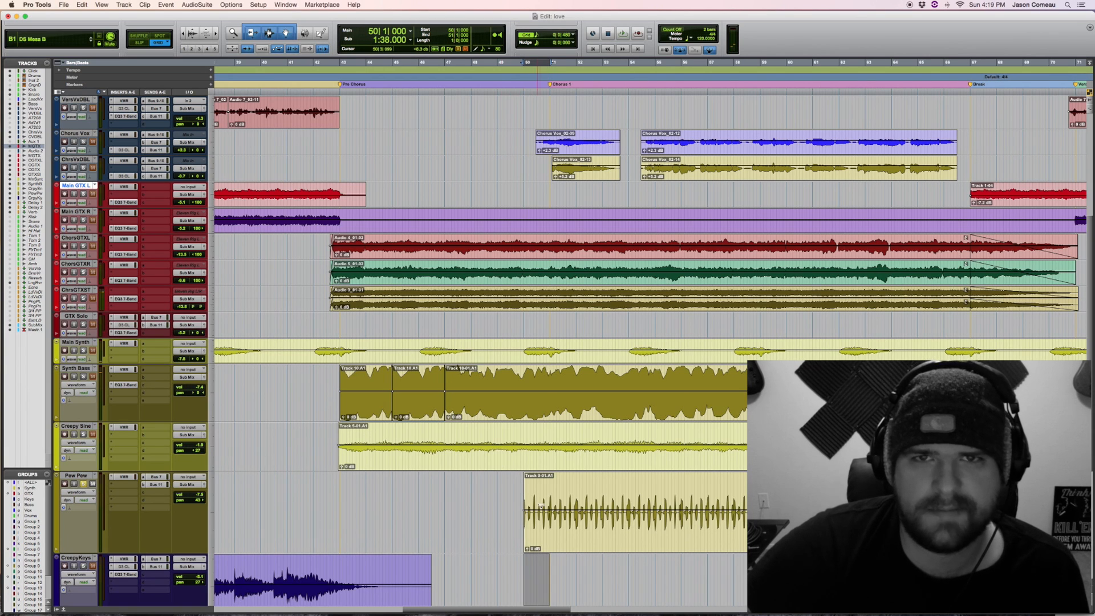
{"action": "key", "text": "space"}
{"action": "key", "text": "space"}
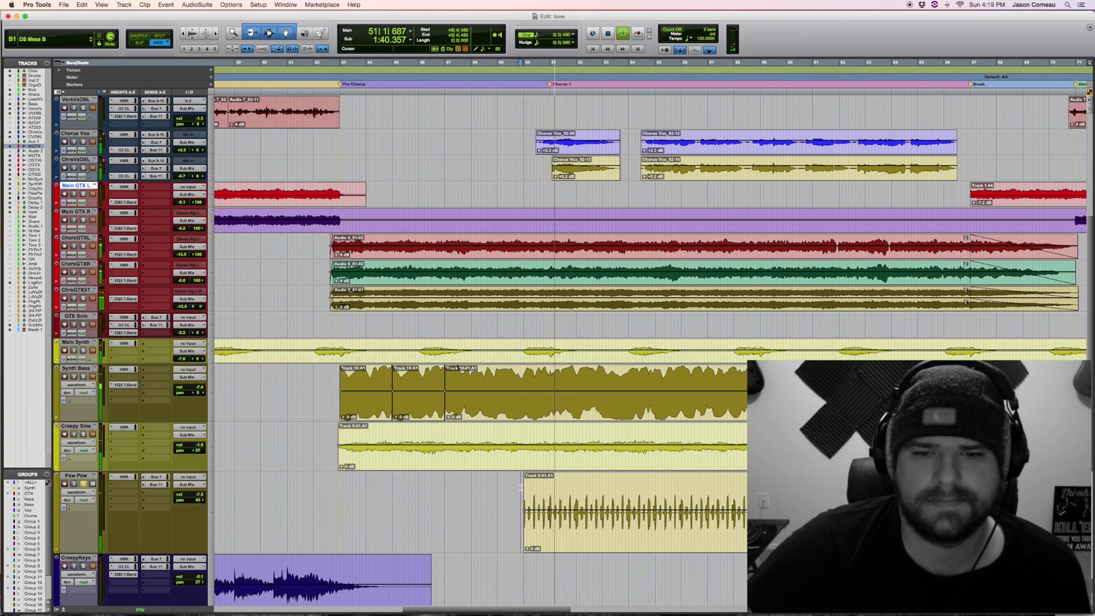
- Take Pew Pew out of solo and shrink all tracks to a uniform compact height
{"action": "left_click", "coordinate": [83, 483]}
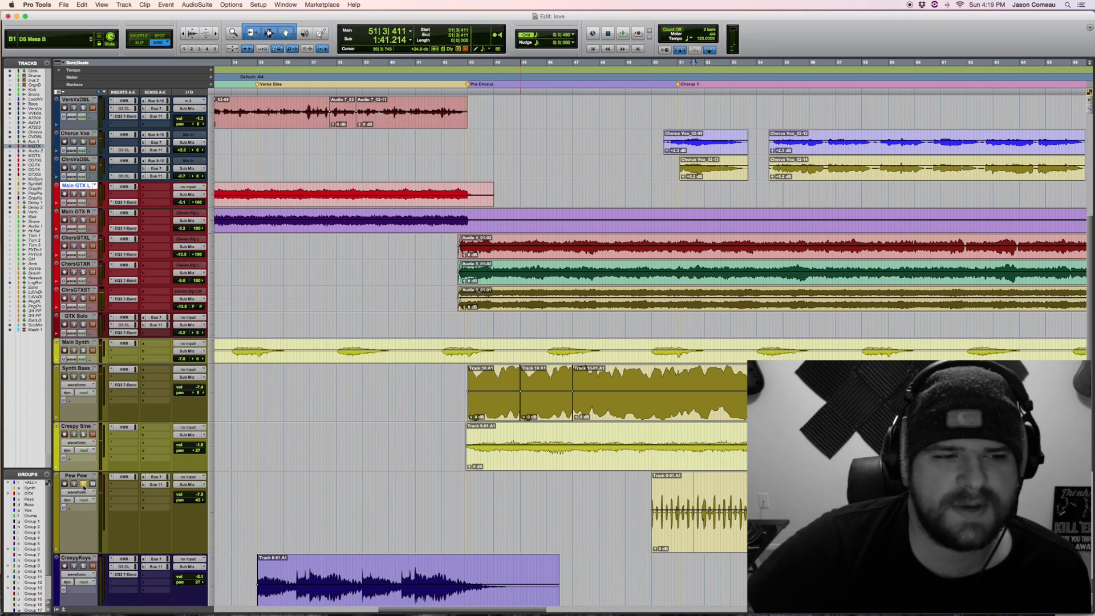
{"action": "left_click", "coordinate": [159, 553], "text": "alt"}
{"action": "left_click_drag", "start_coordinate": [159, 552], "coordinate": [160, 504]}
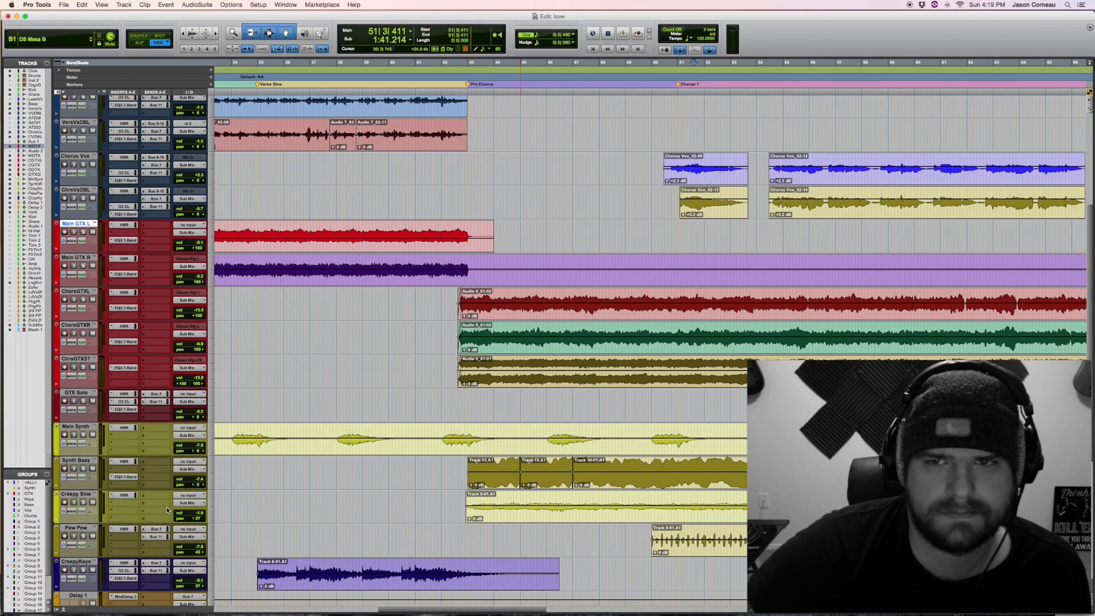
{"action": "key", "text": "r"}
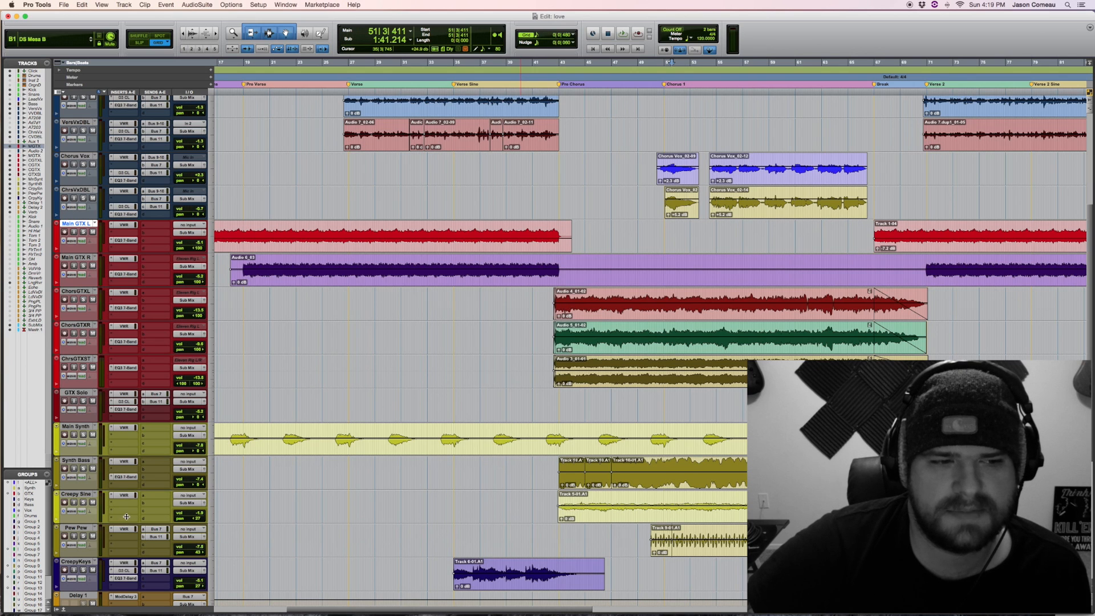
{"action": "left_click_drag", "start_coordinate": [126, 516], "coordinate": [126, 508]}
- Play the full mix from the middle of the Pre Chorus and highlight most of the Pew Pew clip in Chorus 1
{"action": "key", "text": "space"}
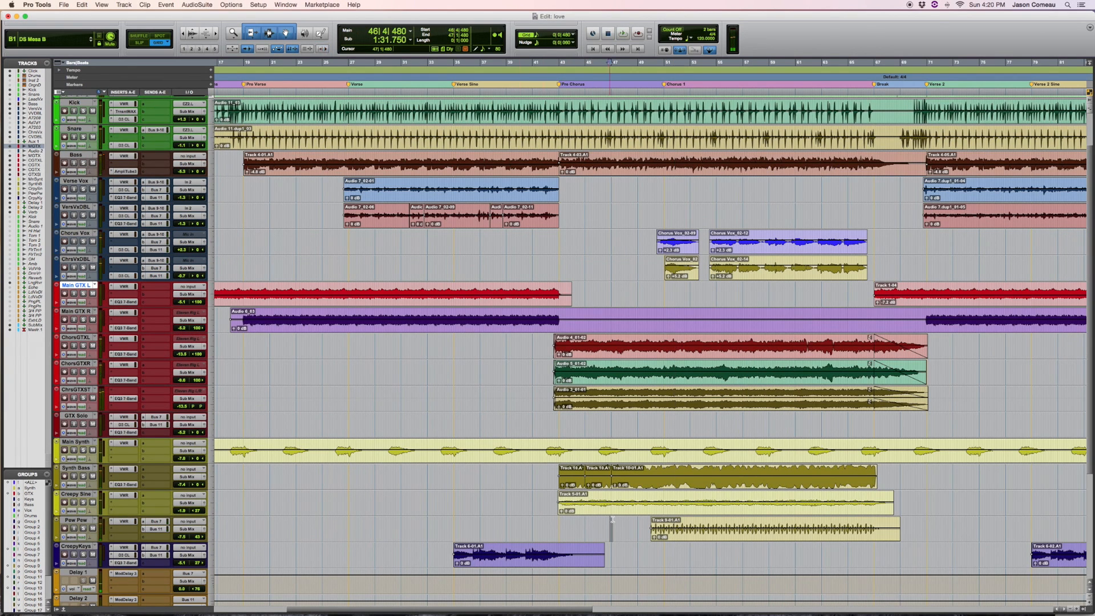
{"action": "left_click", "coordinate": [597, 522]}
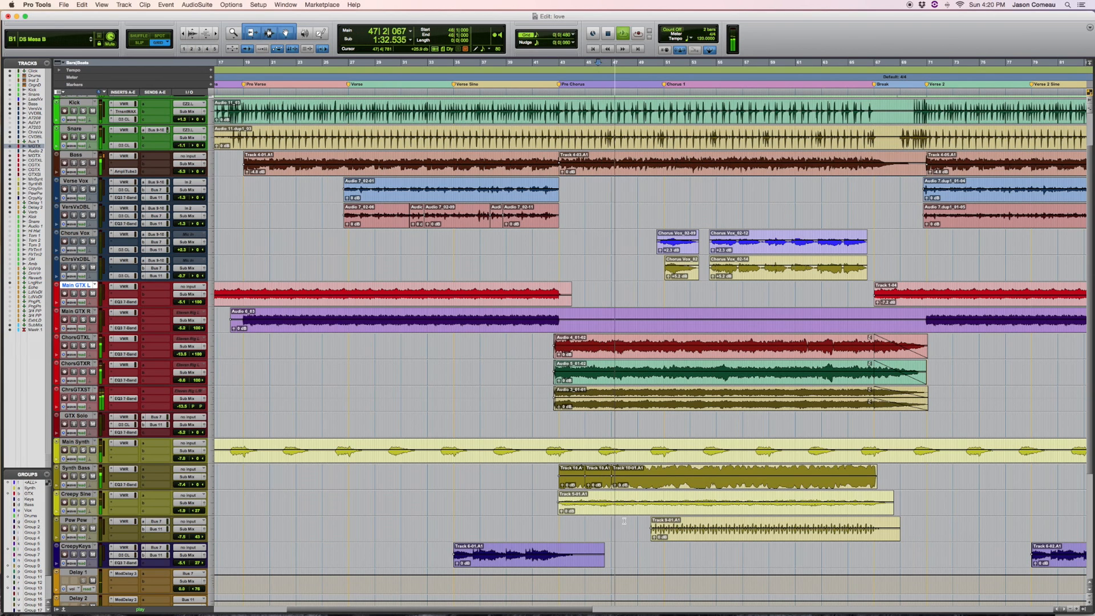
{"action": "scroll", "coordinate": [624, 520], "scroll_direction": "up", "scroll_amount": 2}
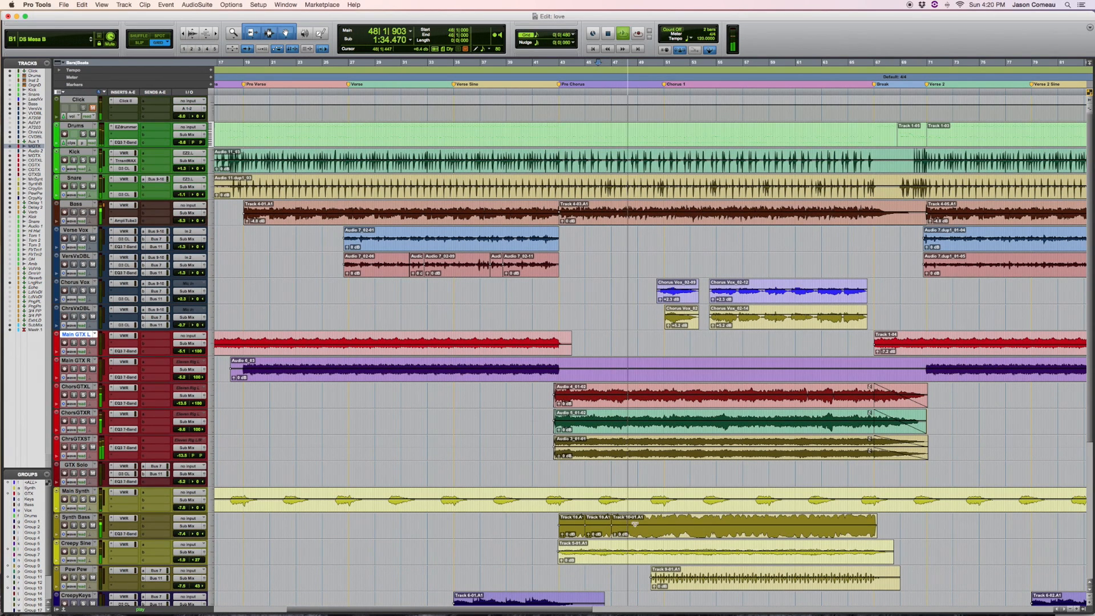
{"action": "scroll", "coordinate": [632, 522], "scroll_direction": "down", "scroll_amount": 2}
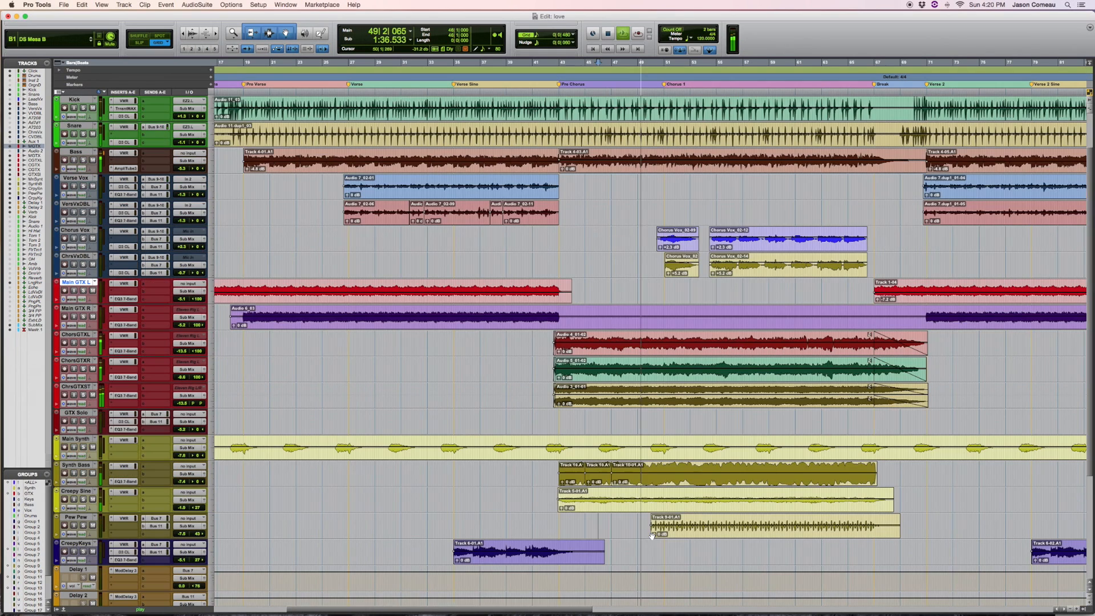
{"action": "left_click_drag", "start_coordinate": [634, 525], "coordinate": [814, 524]}
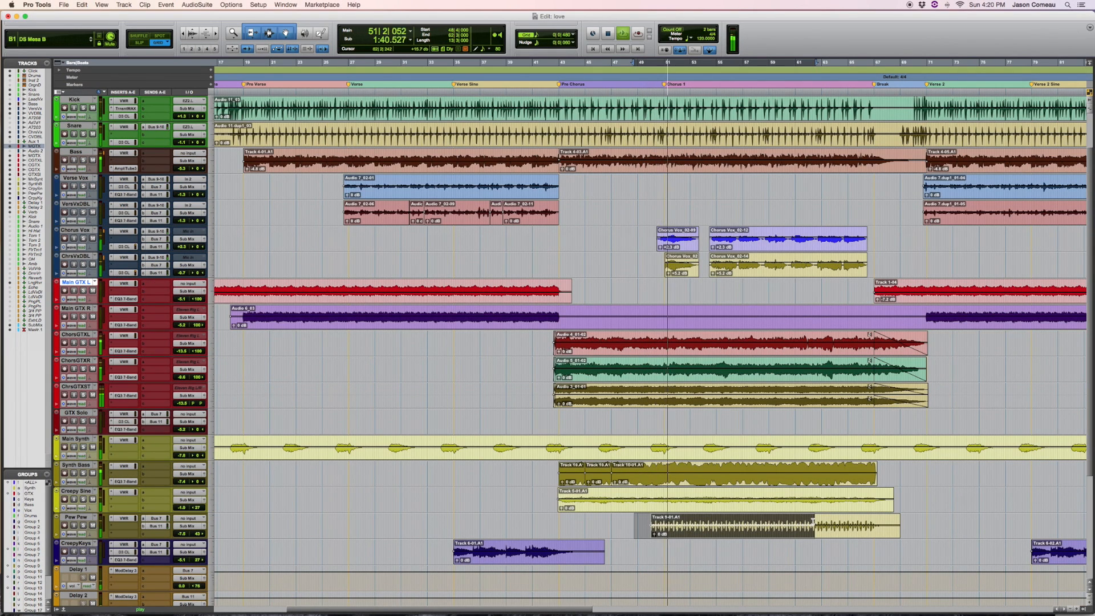
- Follow the playback through Chorus 1 and the Break, and stop it shortly after Verse 2 begins
{"action": "scroll", "coordinate": [814, 521], "scroll_direction": "right", "scroll_amount": 5}
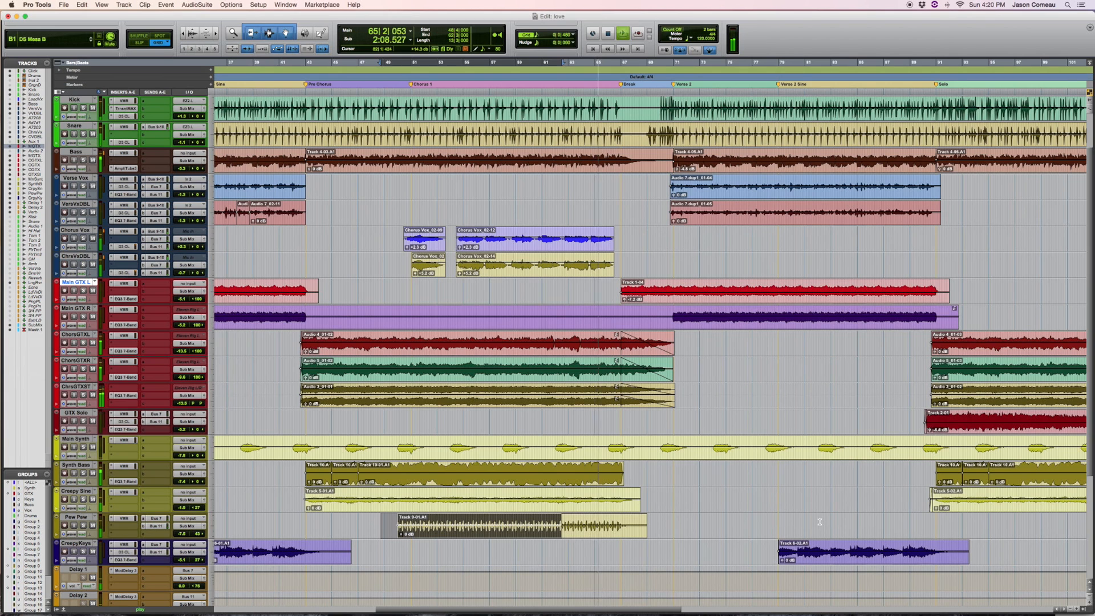
{"action": "scroll", "coordinate": [819, 521], "scroll_direction": "right", "scroll_amount": 5}
{"action": "scroll", "coordinate": [819, 522], "scroll_direction": "right", "scroll_amount": 2}
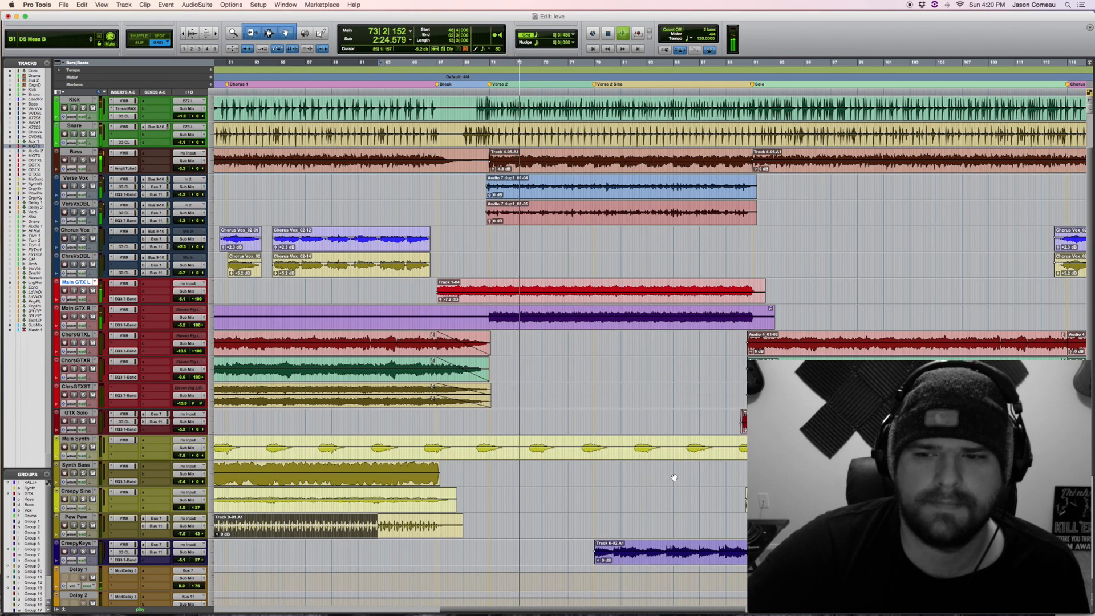
{"action": "key", "text": "space"}
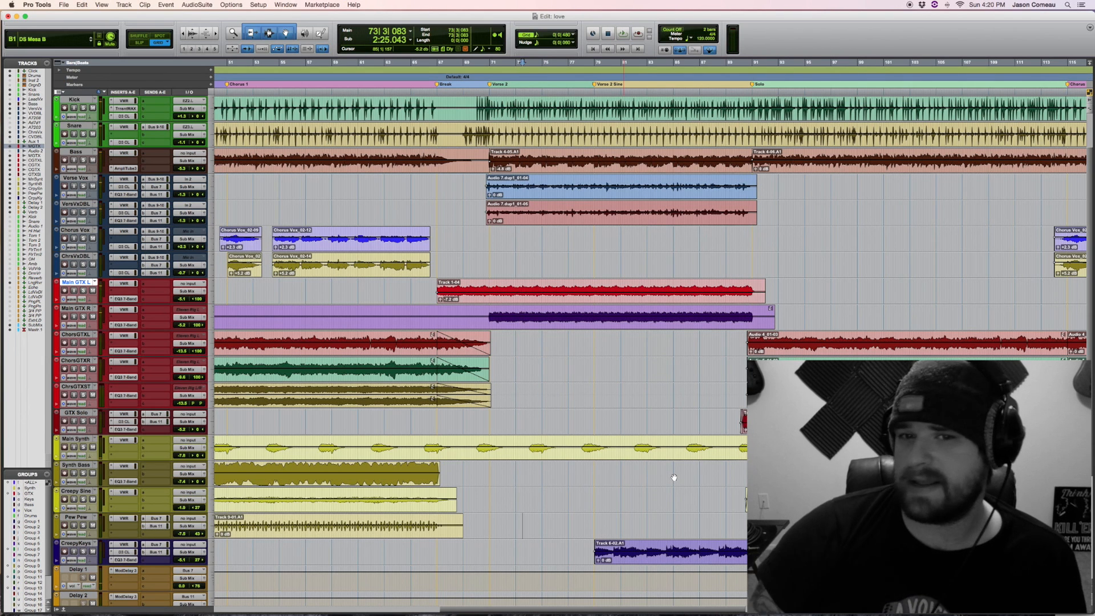
- Highlight the chorus guitars across the Solo and Chorus 2, the Chorus 2 vocal and guitar area, and the synth clips from the Solo onward
{"action": "scroll", "coordinate": [673, 477], "scroll_direction": "right", "scroll_amount": 5}
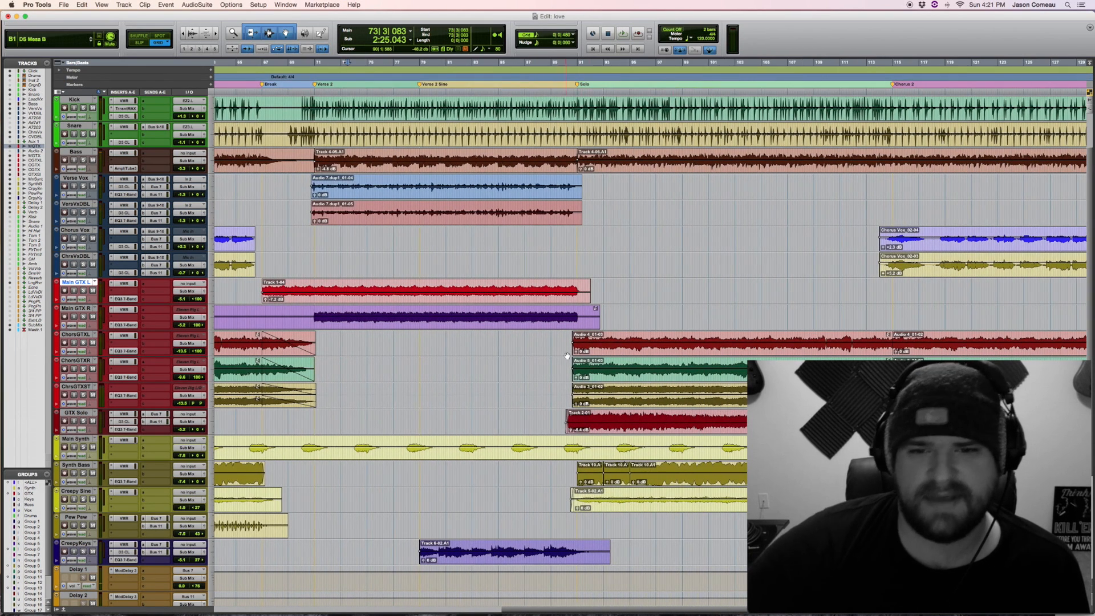
{"action": "scroll", "coordinate": [539, 343], "scroll_direction": "right", "scroll_amount": 4}
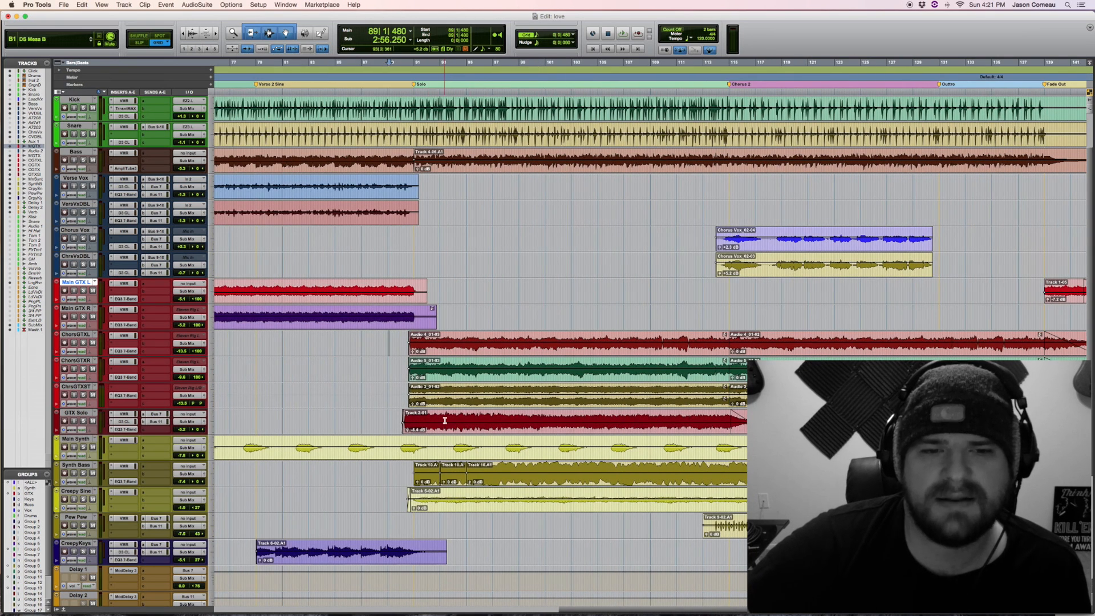
{"action": "left_click_drag", "start_coordinate": [398, 337], "coordinate": [906, 393]}
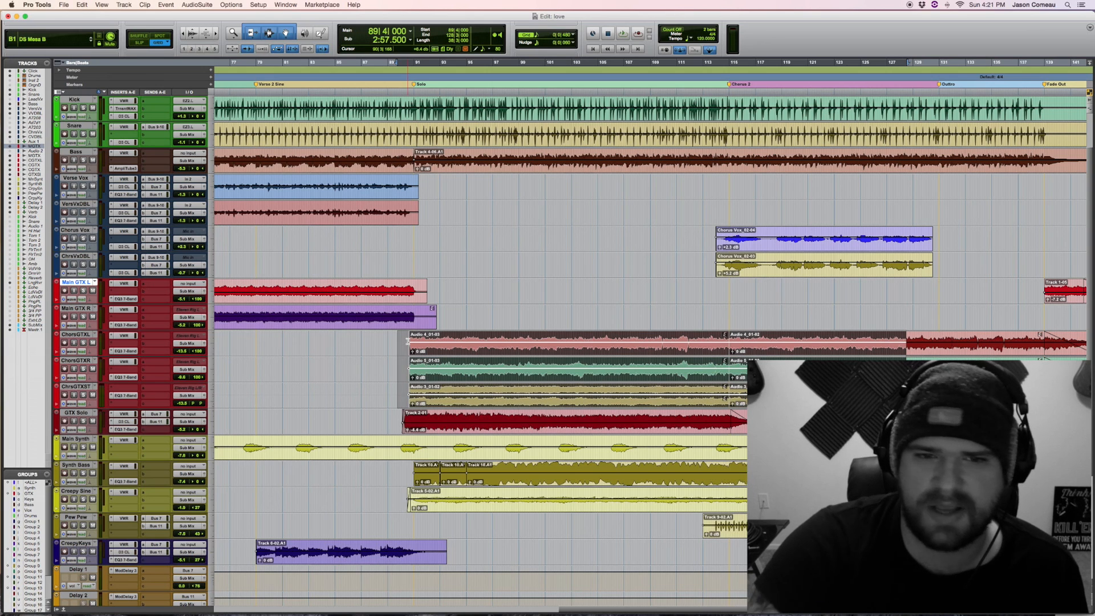
{"action": "left_click_drag", "start_coordinate": [731, 184], "coordinate": [937, 430]}
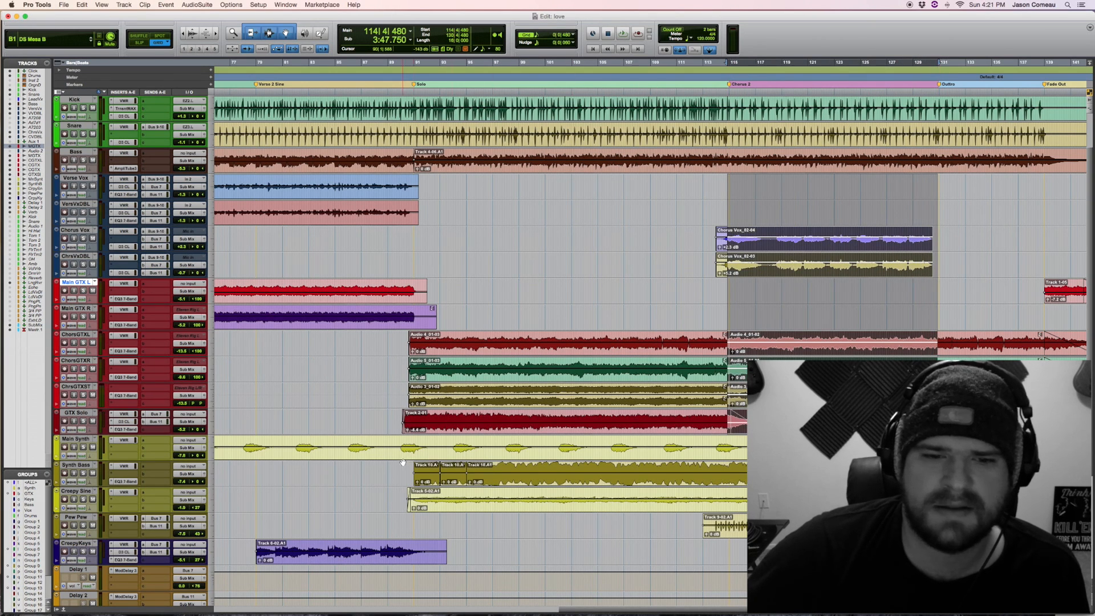
{"action": "left_click_drag", "start_coordinate": [405, 468], "coordinate": [808, 556]}
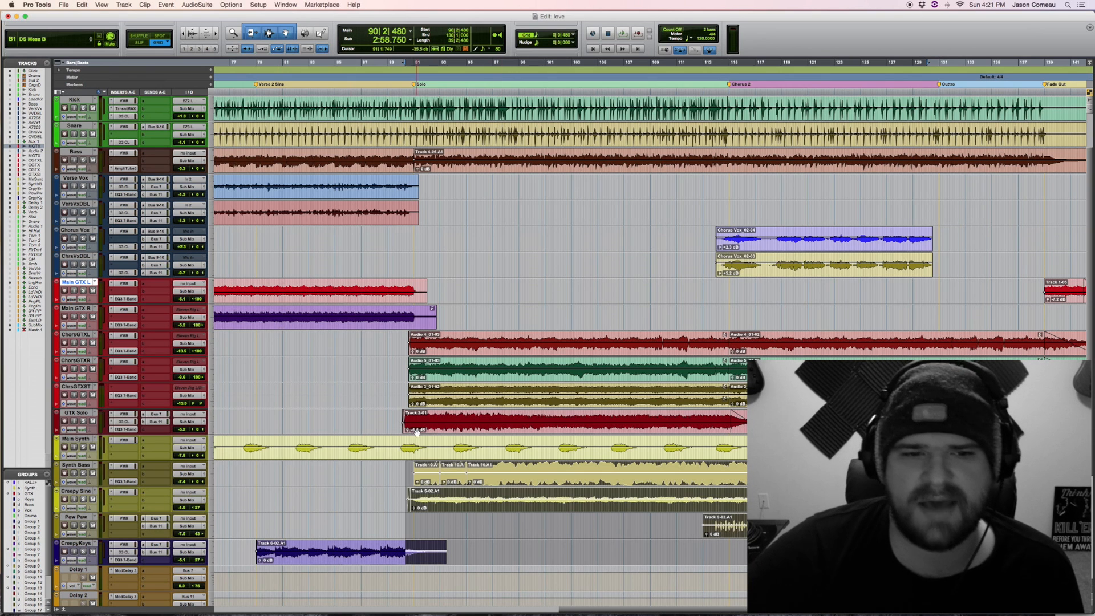
- Play from just before the Solo, highlight the whole GTX Solo clip, and enlarge its track
{"action": "left_click", "coordinate": [395, 419]}
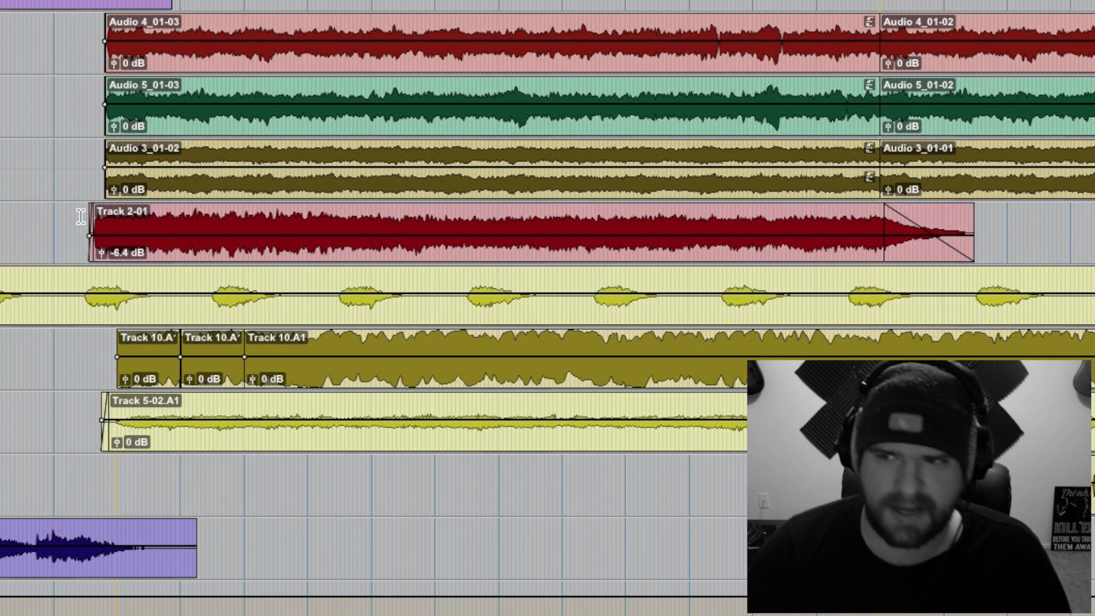
{"action": "key", "text": "space"}
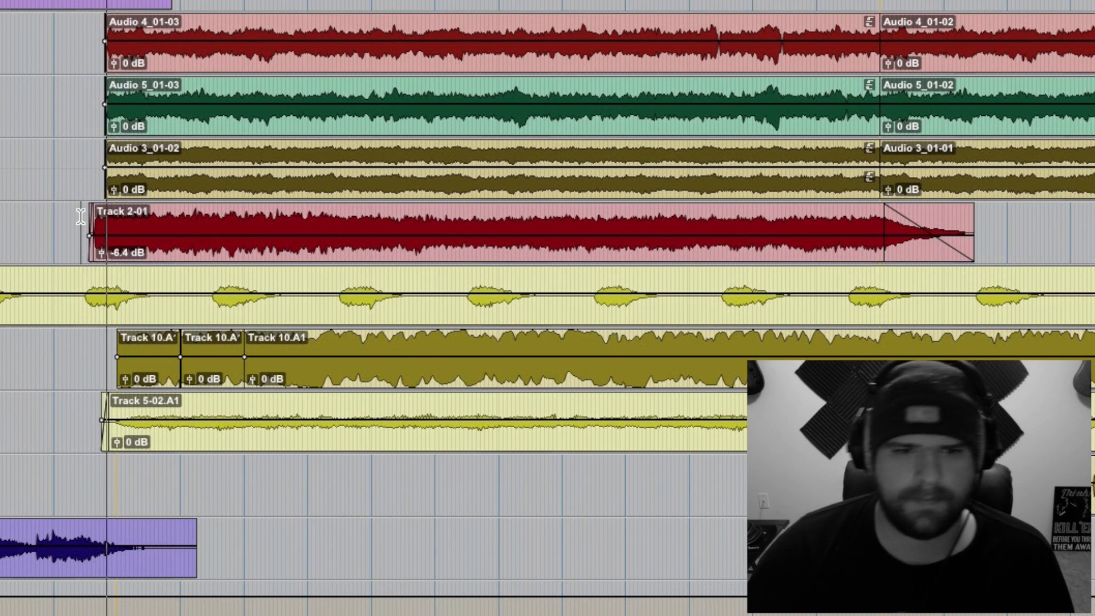
{"action": "left_click_drag", "start_coordinate": [74, 216], "coordinate": [1006, 215]}
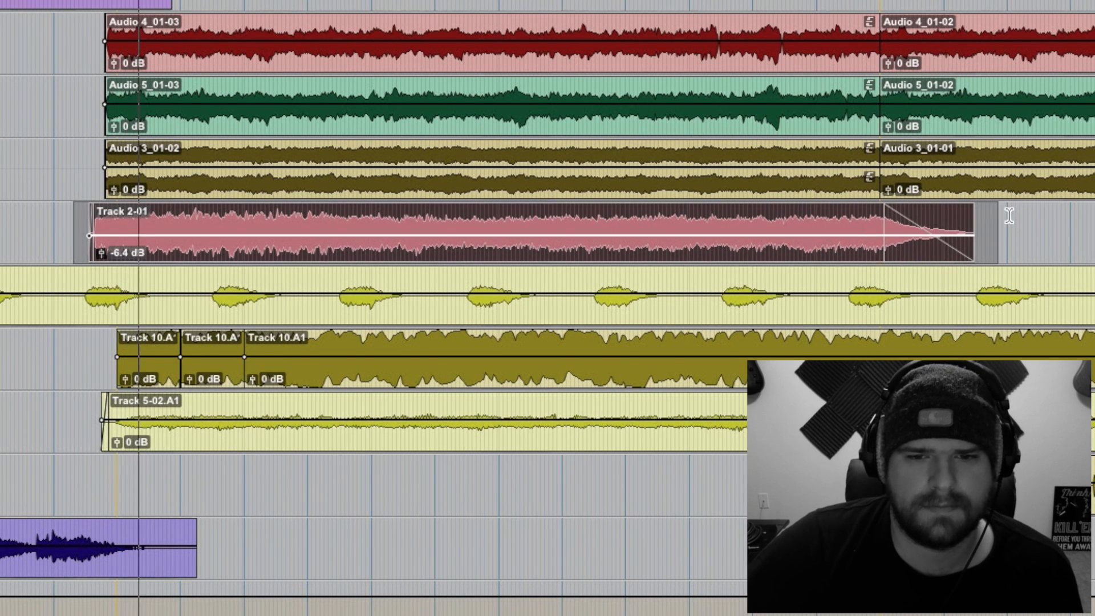
{"action": "key", "text": "e"}
{"action": "key", "text": "ctrl+Up"}
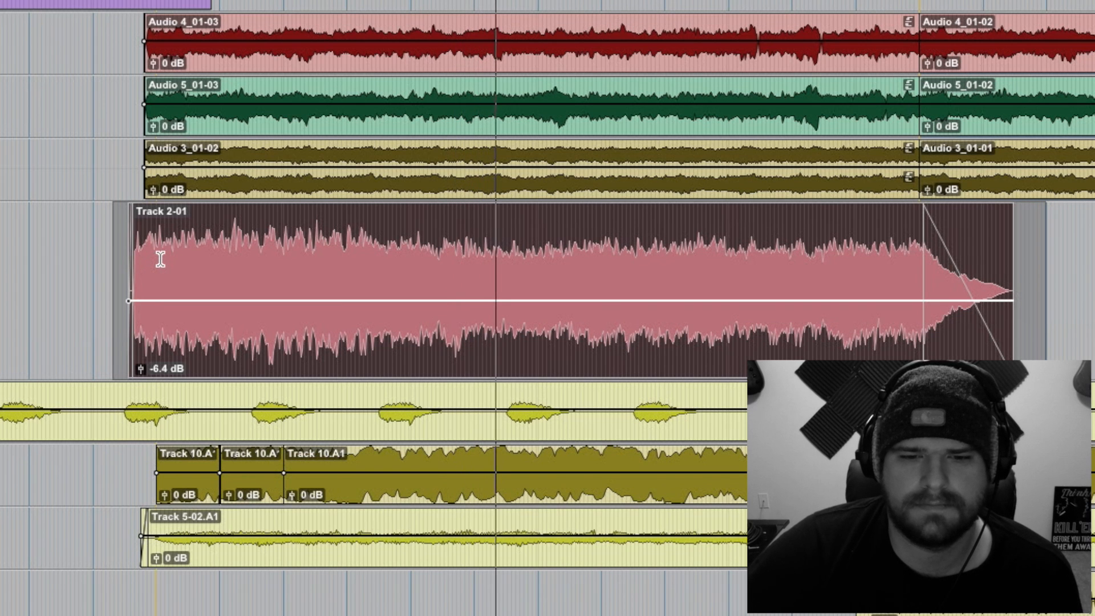
- Stop playback and replay the guitar solo from just before the GTX Solo clip
{"action": "key", "text": "space"}
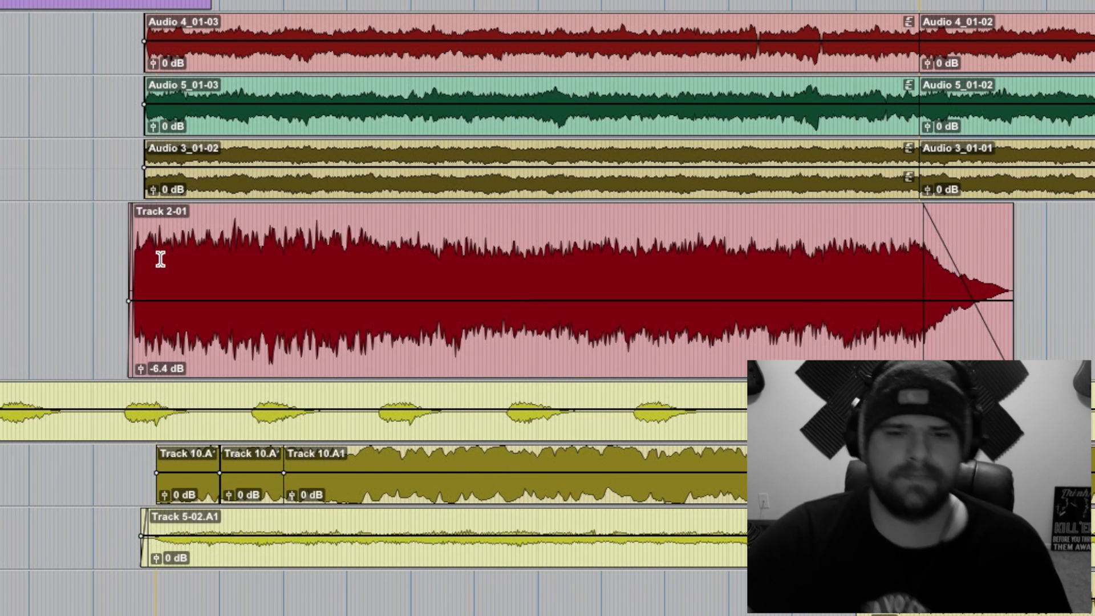
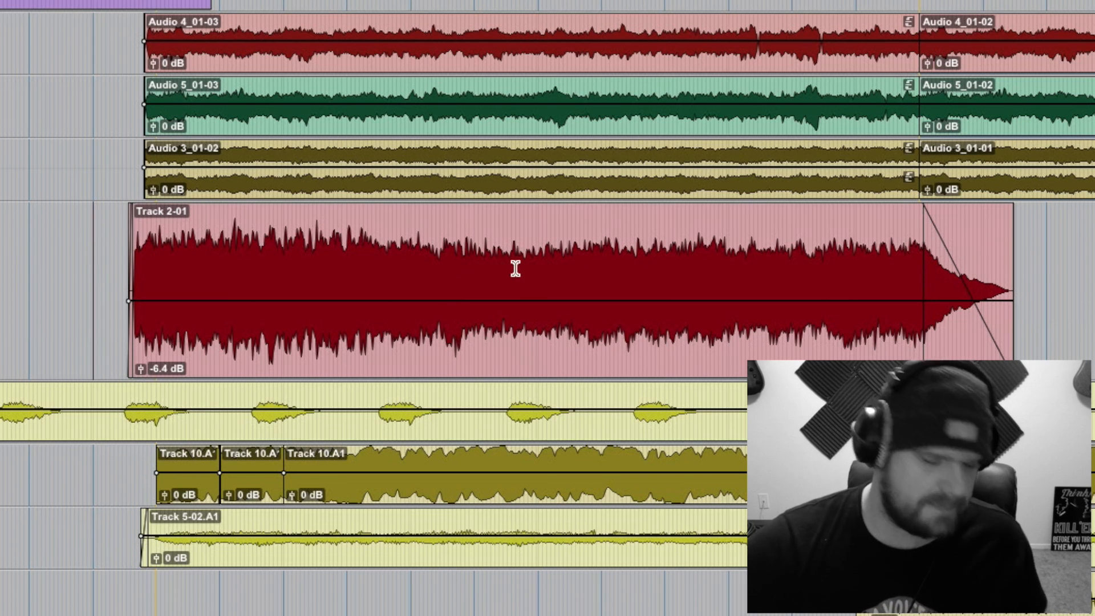
{"action": "key", "text": "space"}
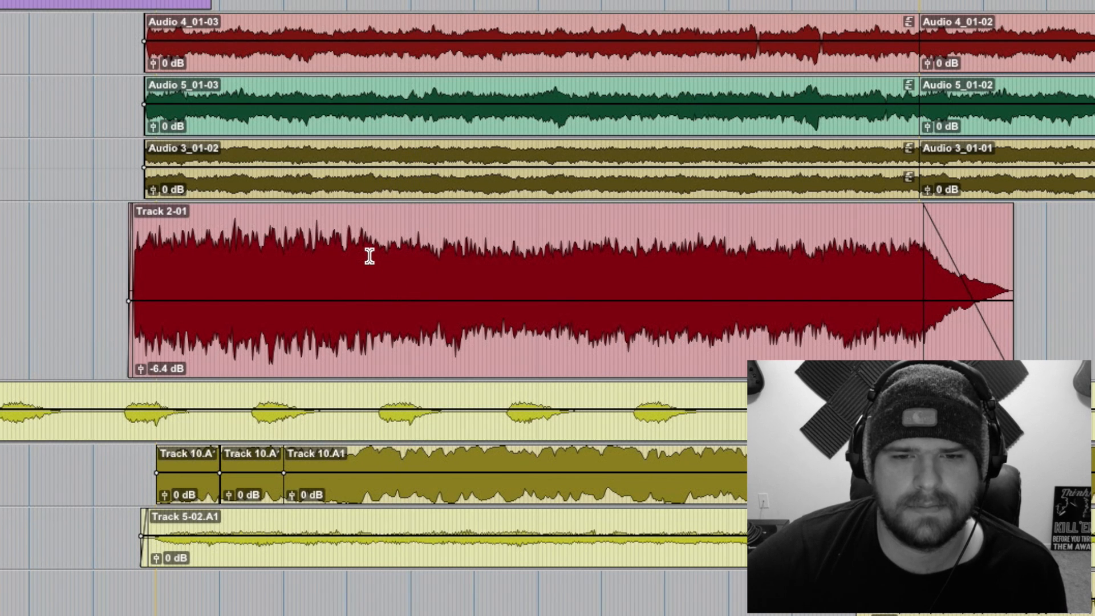
{"action": "key", "text": "space"}
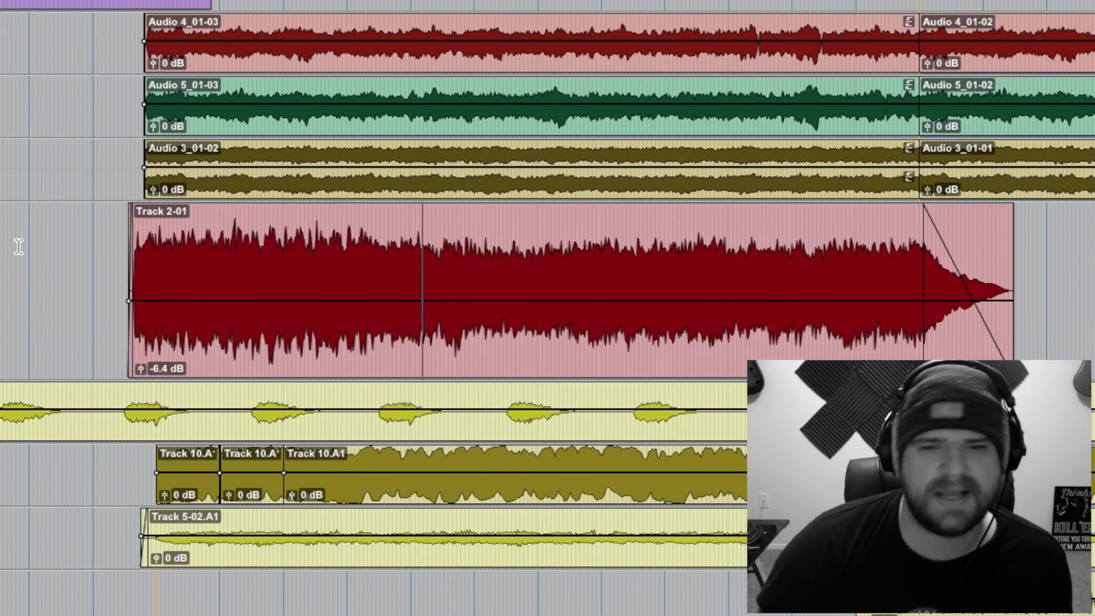
- Play the full mix from just before the Solo, highlight the GTX Solo clip, and follow playback into Chorus 2 before stopping
{"action": "left_click", "coordinate": [101, 226]}
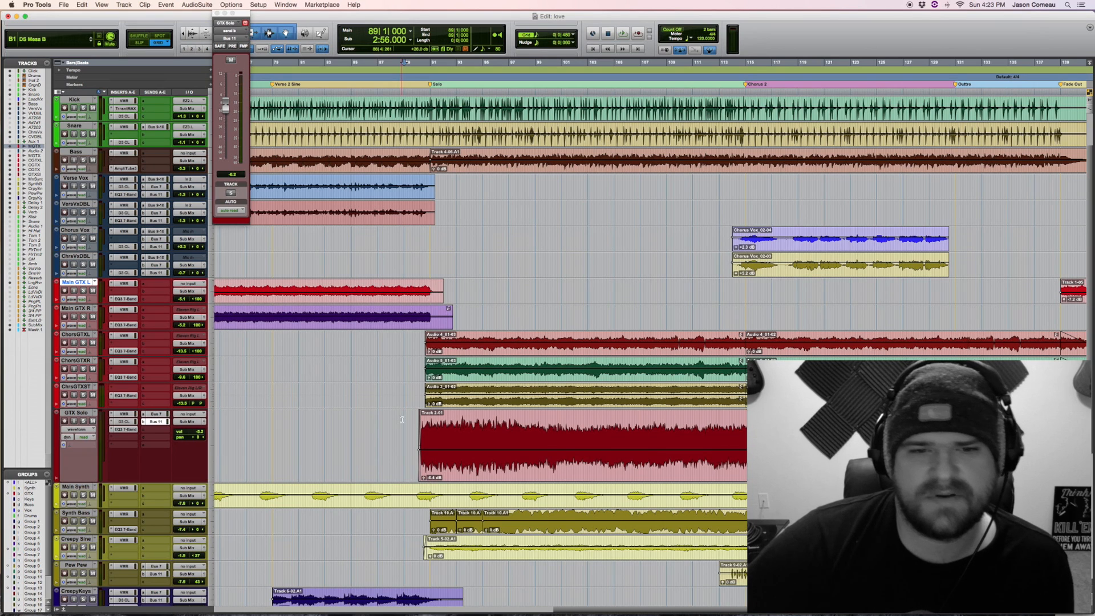
{"action": "key", "text": "space"}
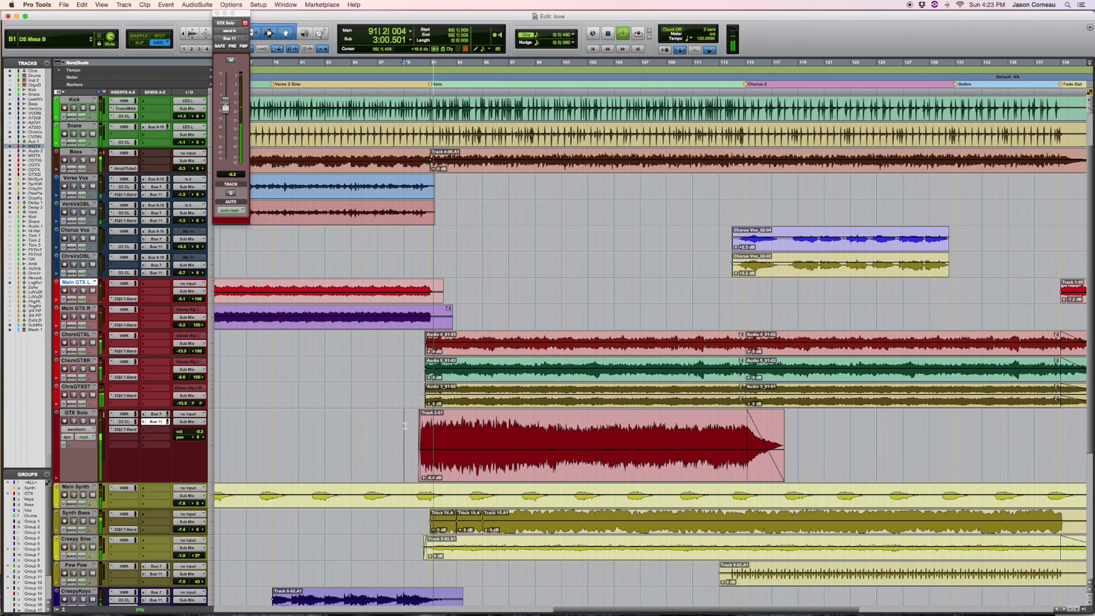
{"action": "left_click_drag", "start_coordinate": [404, 426], "coordinate": [787, 435]}
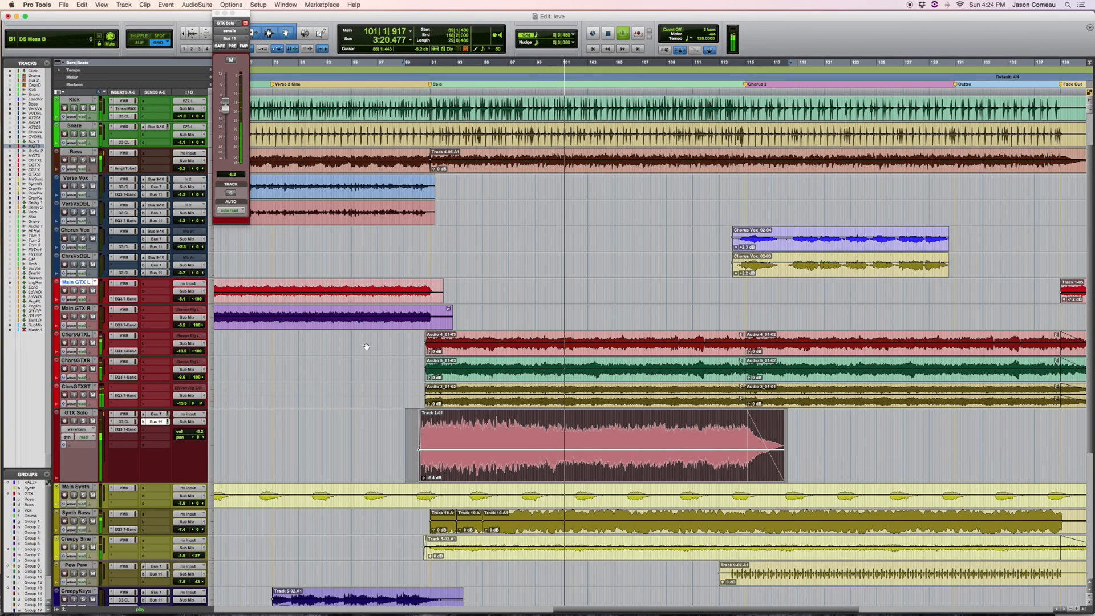
{"action": "scroll", "coordinate": [367, 347], "scroll_direction": "down", "scroll_amount": 3}
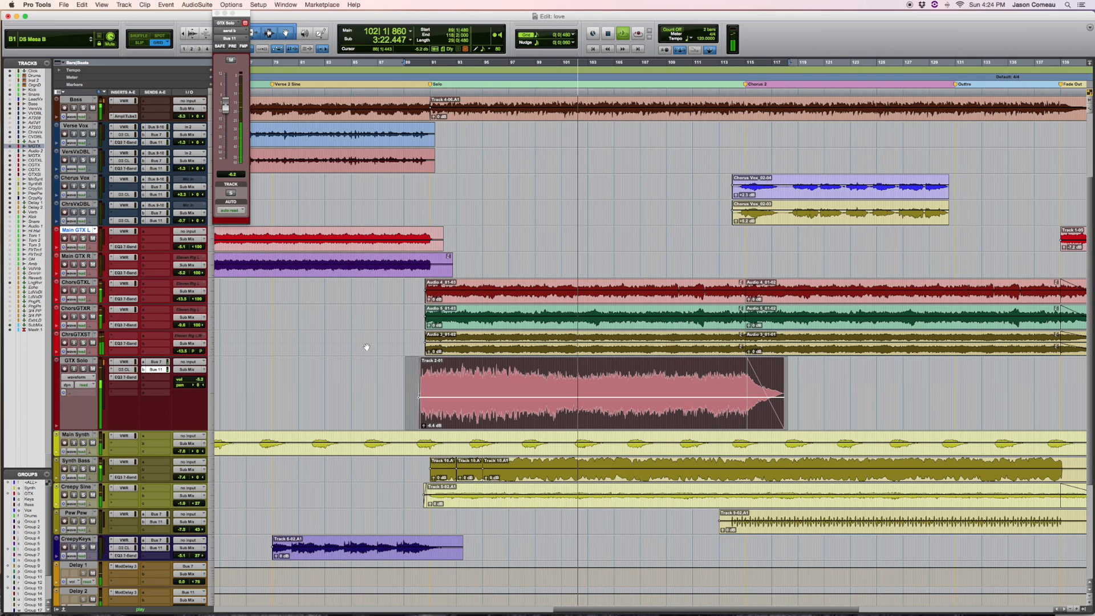
{"action": "scroll", "coordinate": [367, 347], "scroll_direction": "right", "scroll_amount": 5}
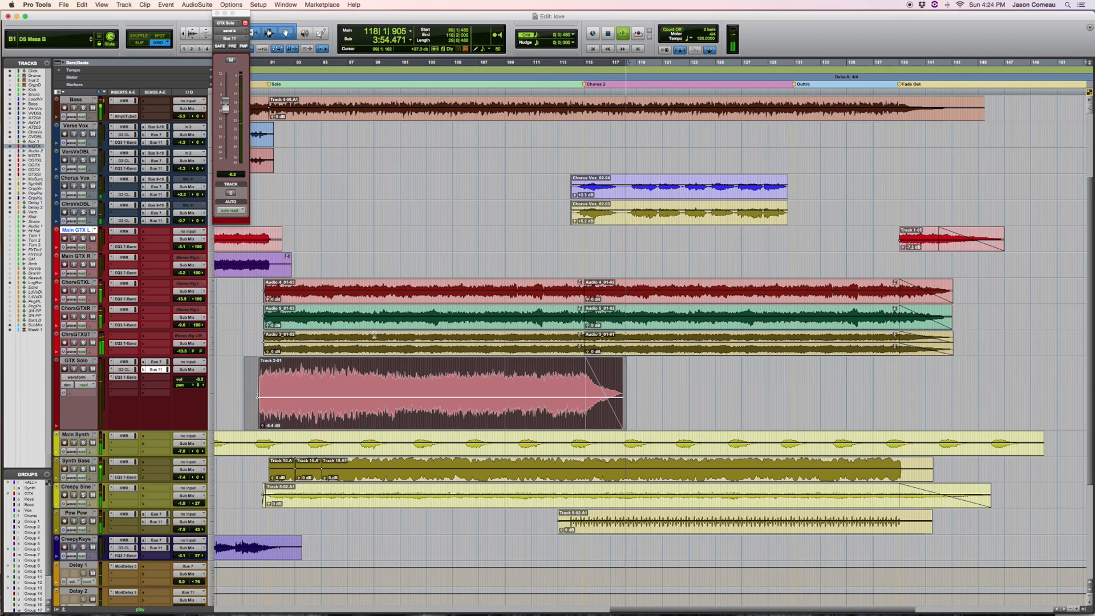
{"action": "key", "text": "space"}
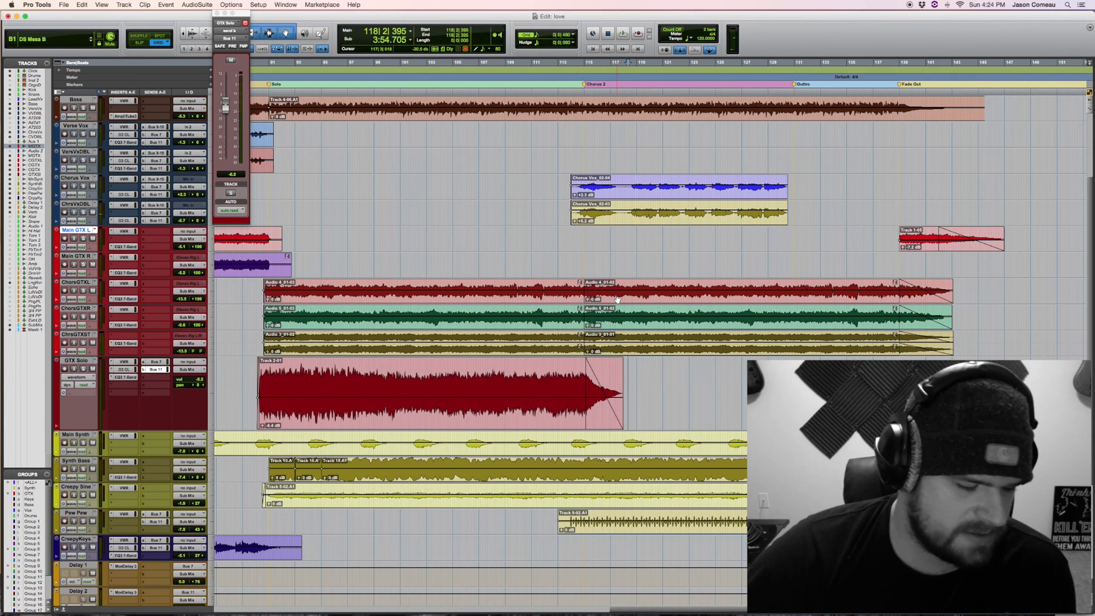
- Show the whole song in the timeline, return the GTX Solo track to the compact height, and close its send window
{"action": "key", "text": "super+bracketleft"}
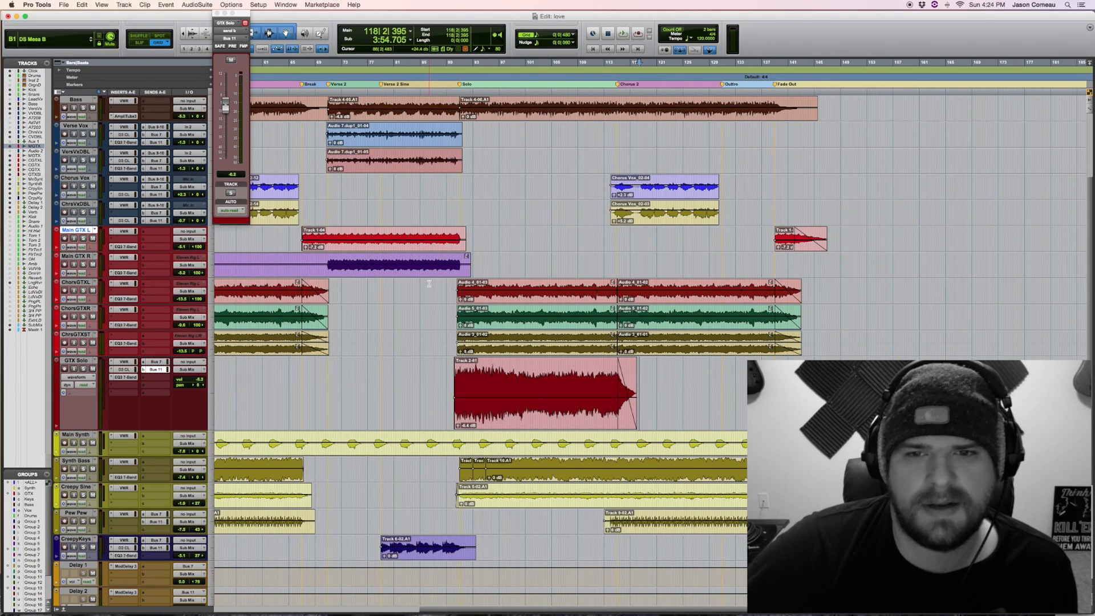
{"action": "key", "text": "super+bracketleft"}
{"action": "key", "text": "super+bracketleft"}
{"action": "key", "text": "super+bracketright"}
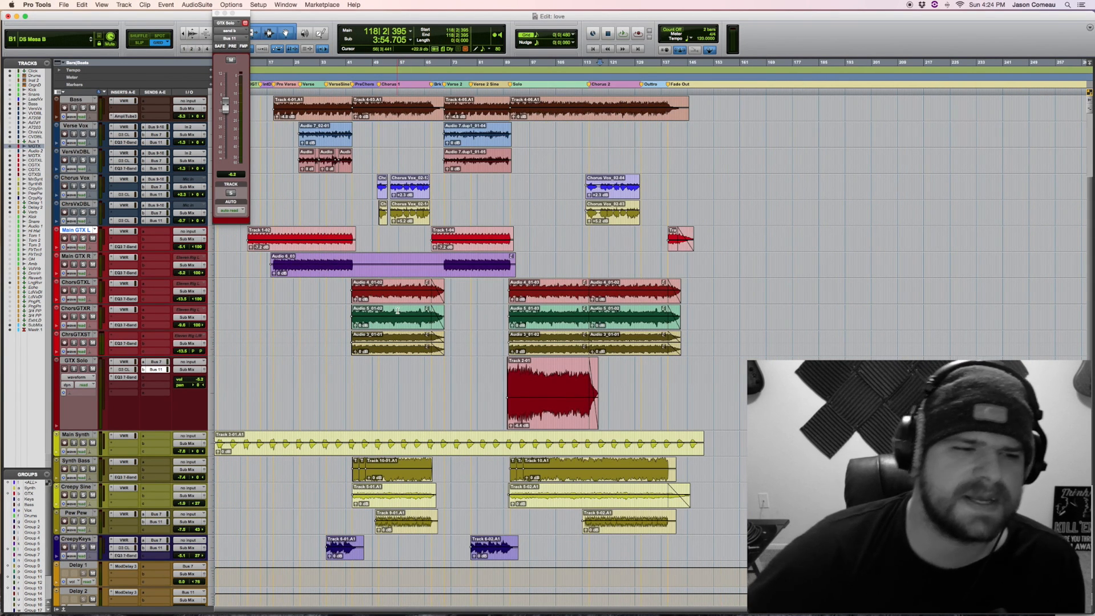
{"action": "left_click_drag", "start_coordinate": [160, 429], "coordinate": [162, 388]}
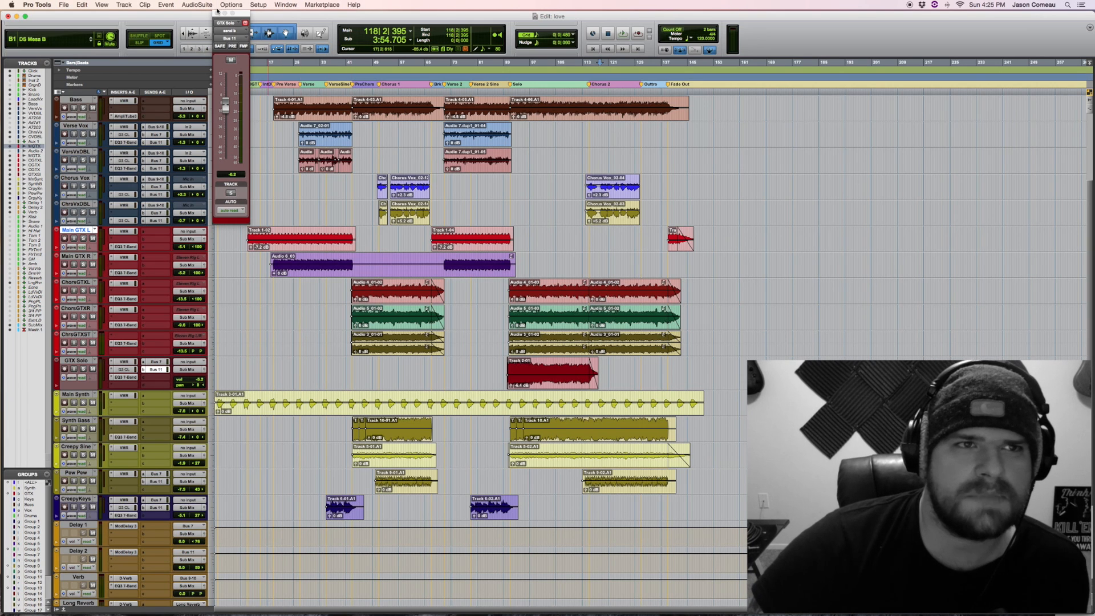
{"action": "left_click", "coordinate": [217, 12]}
{"action": "scroll", "coordinate": [250, 128], "scroll_direction": "up", "scroll_amount": 4}
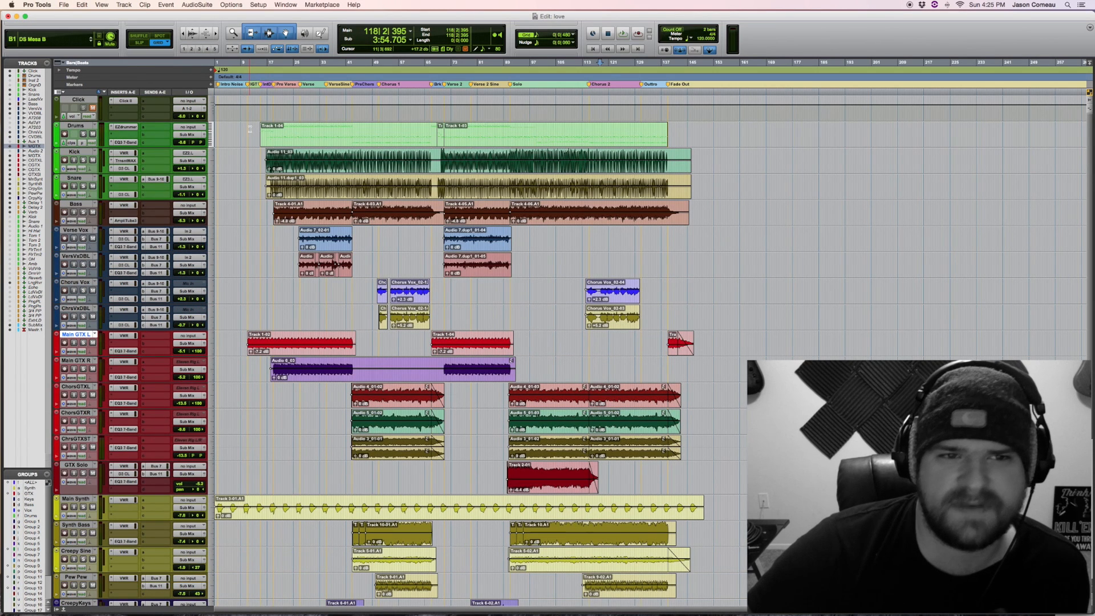